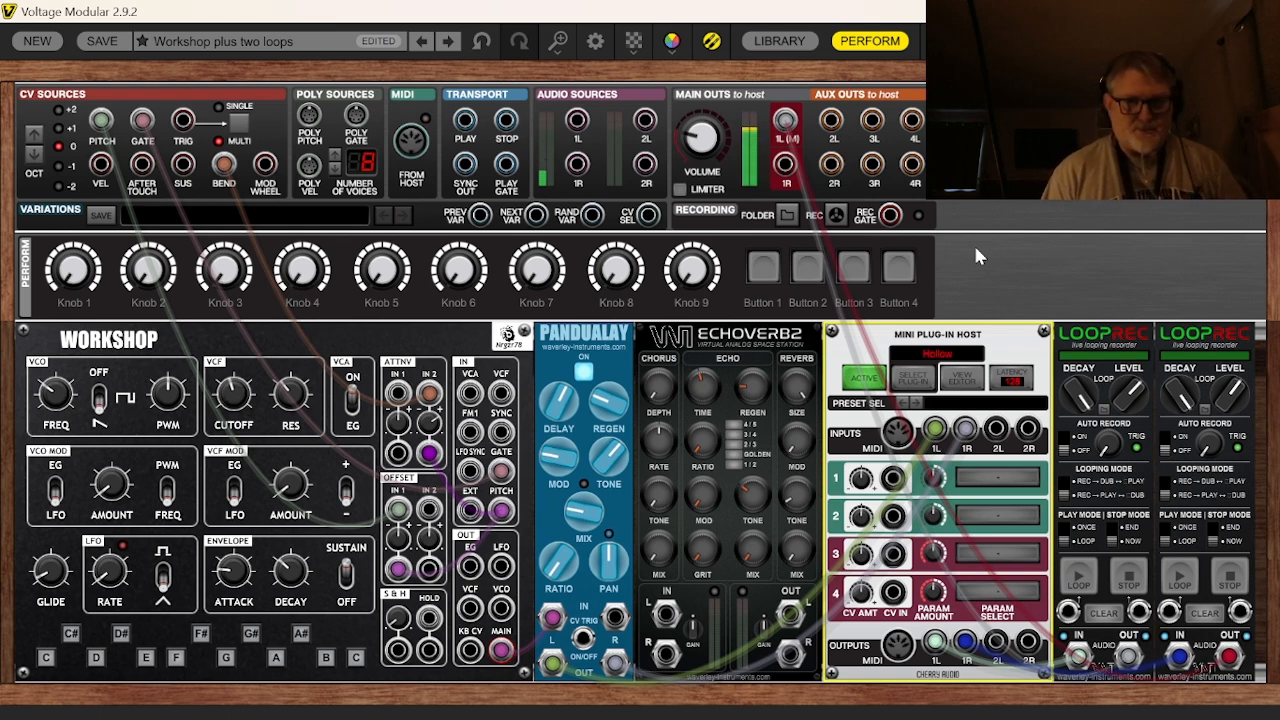
pyautogui.click(100, 396)
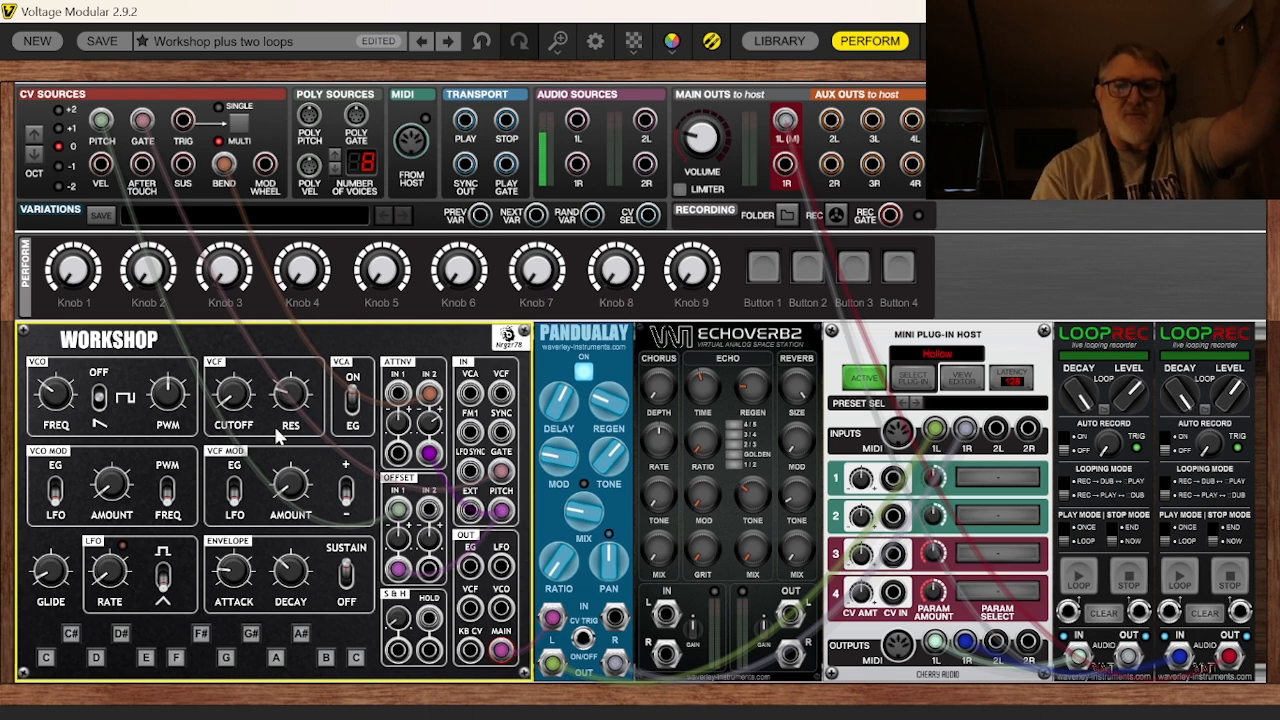
pyautogui.hotkey('alt', 'Tab')
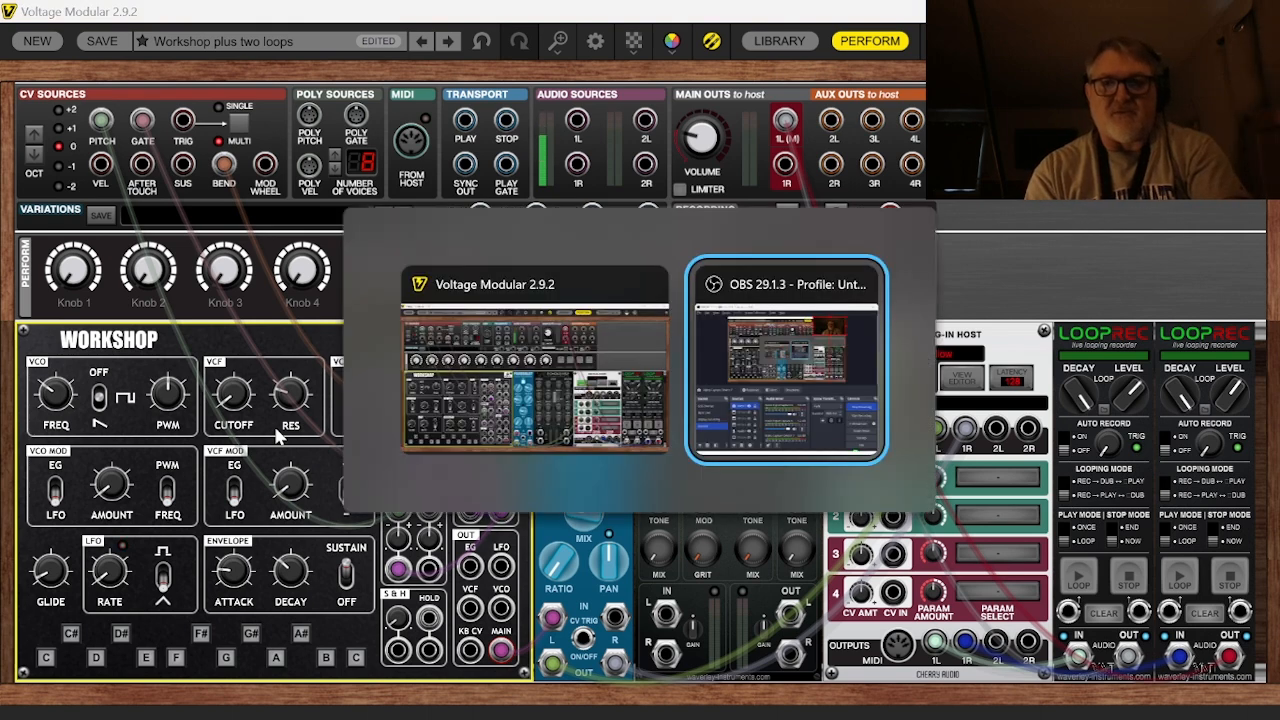
pyautogui.hotkey('alt', 'Tab')
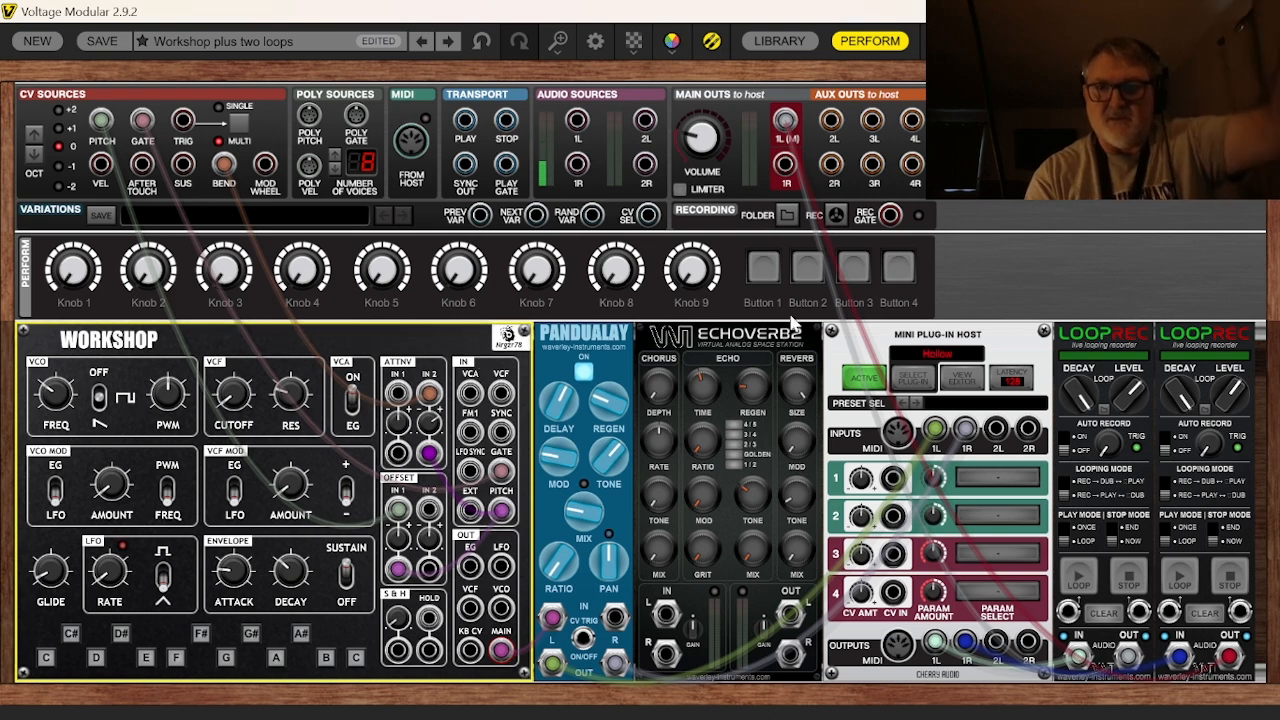
pyautogui.click(956, 385)
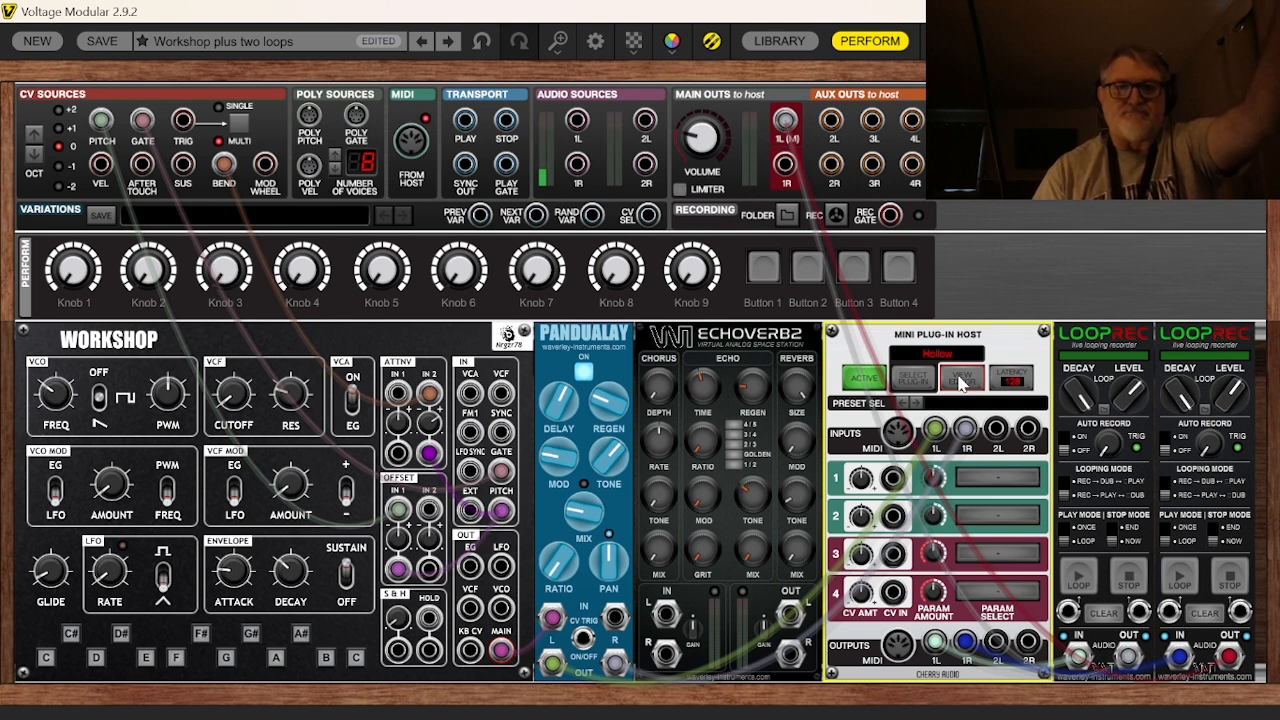
# Step: Start a new empty patch, discarding the unsaved changes to "Workshop plus two loops"
pyautogui.click(37, 44)
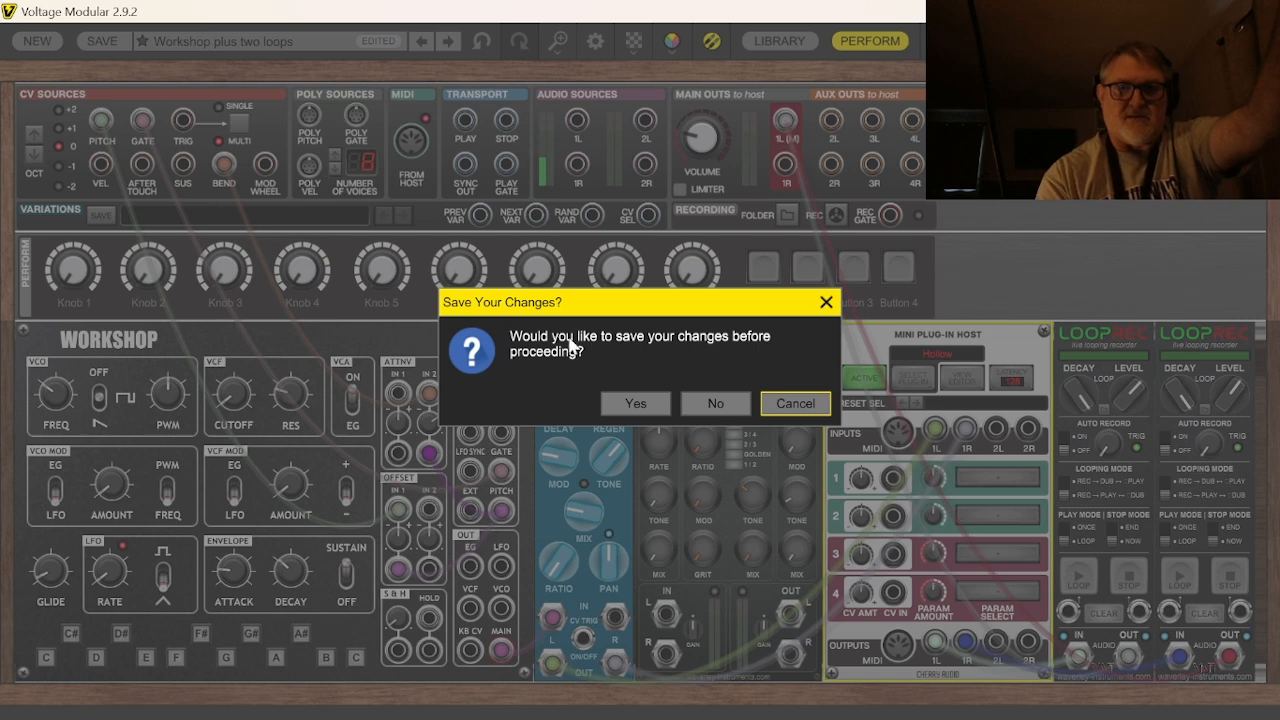
pyautogui.click(714, 403)
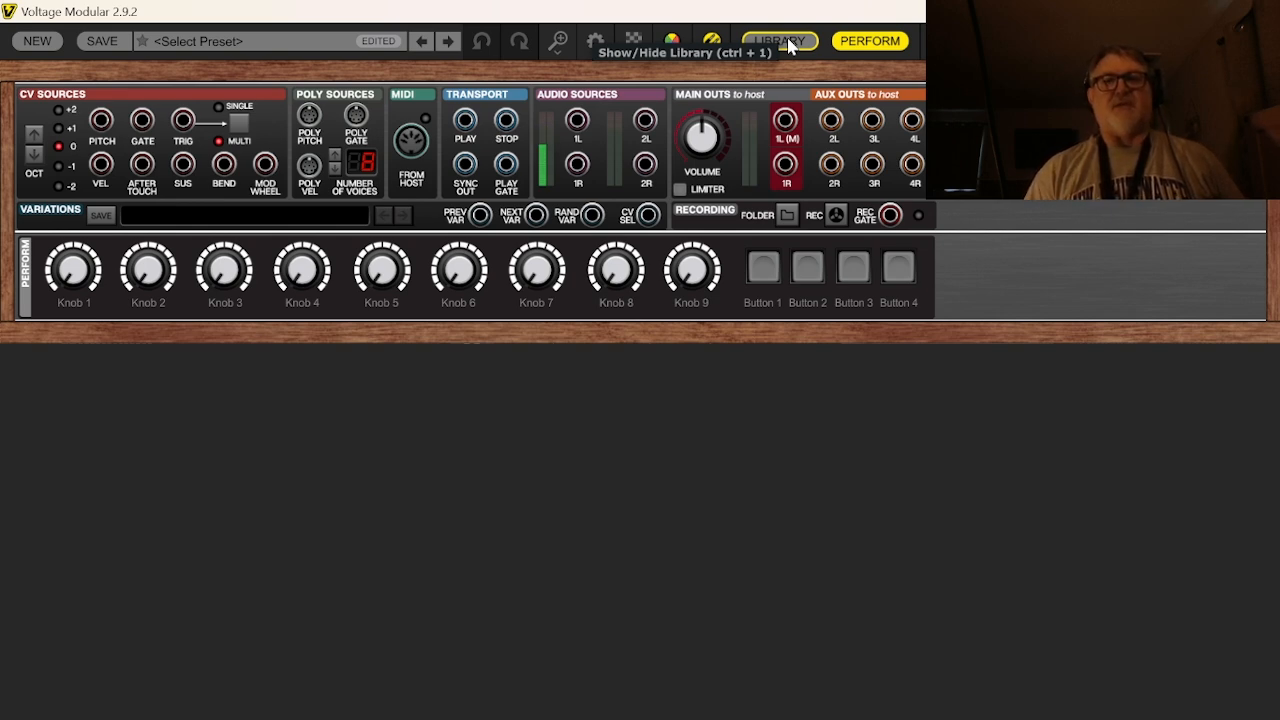
# Step: Show the module library and add Cherry Audio's SynthVoice instrument to the cabinet
pyautogui.click(785, 41)
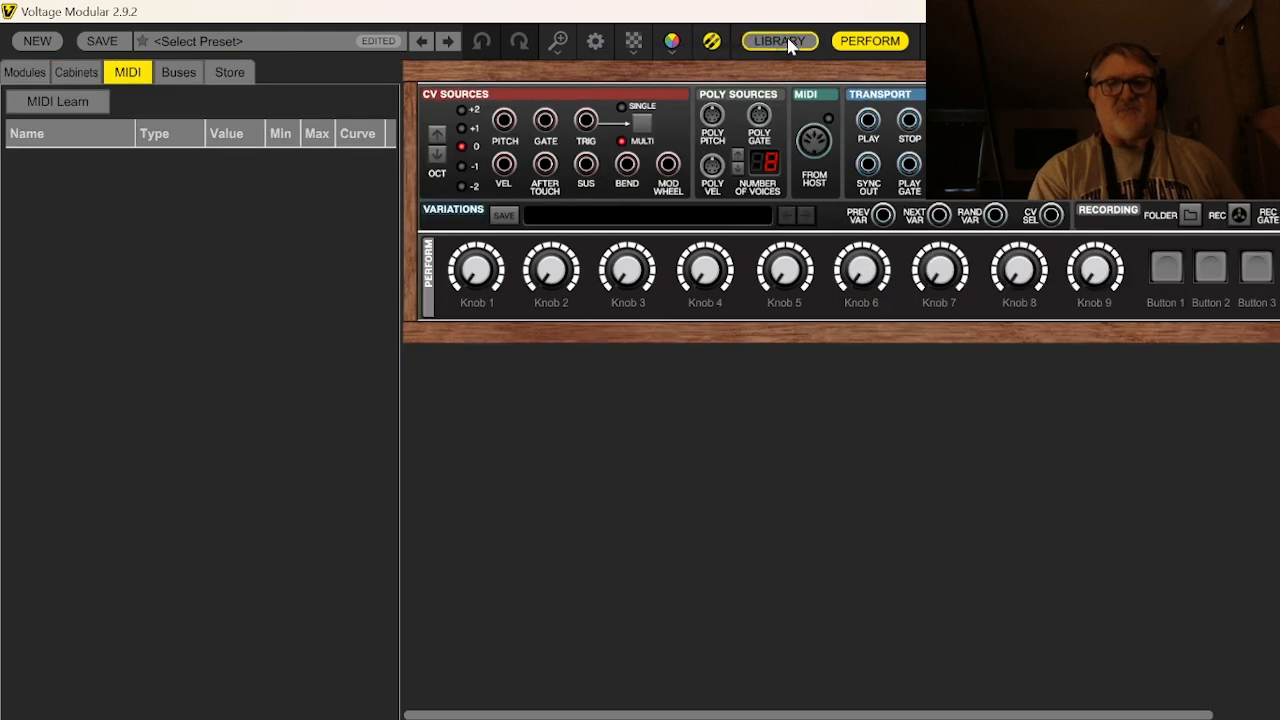
pyautogui.click(12, 70)
pyautogui.scroll(-10, 128, 390)
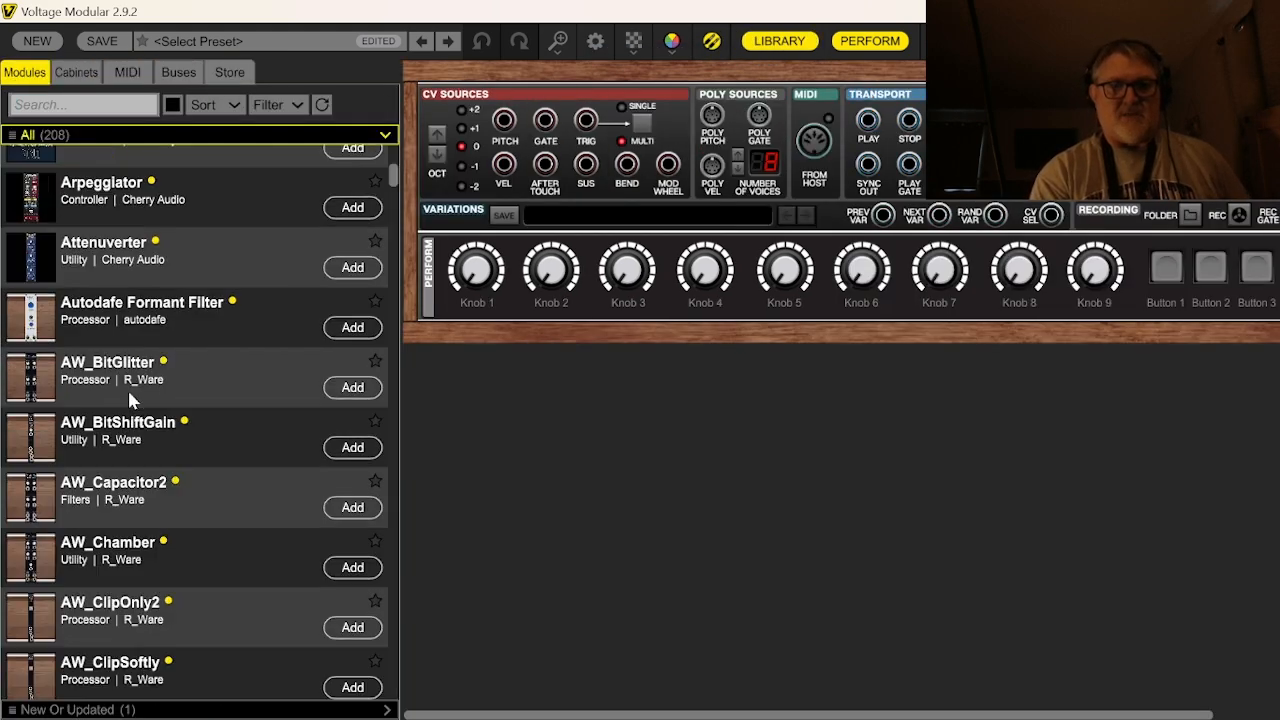
pyautogui.scroll(-15, 130, 397)
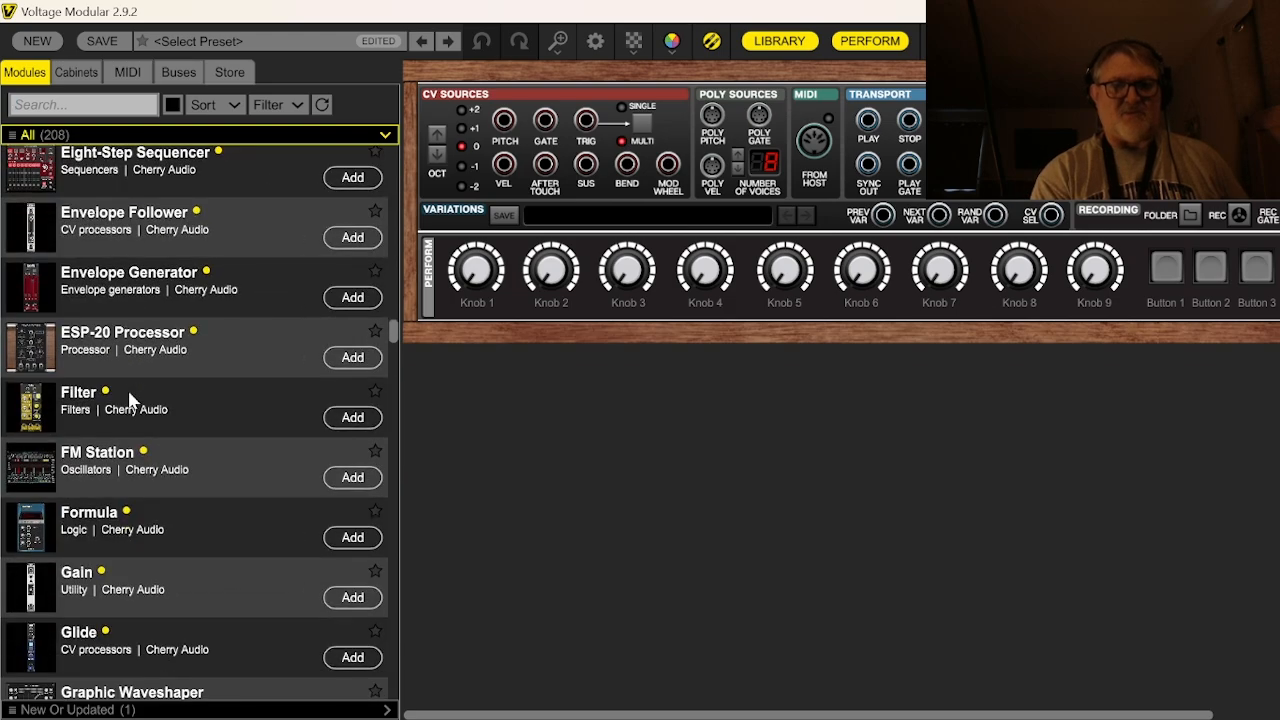
pyautogui.scroll(-20, 130, 397)
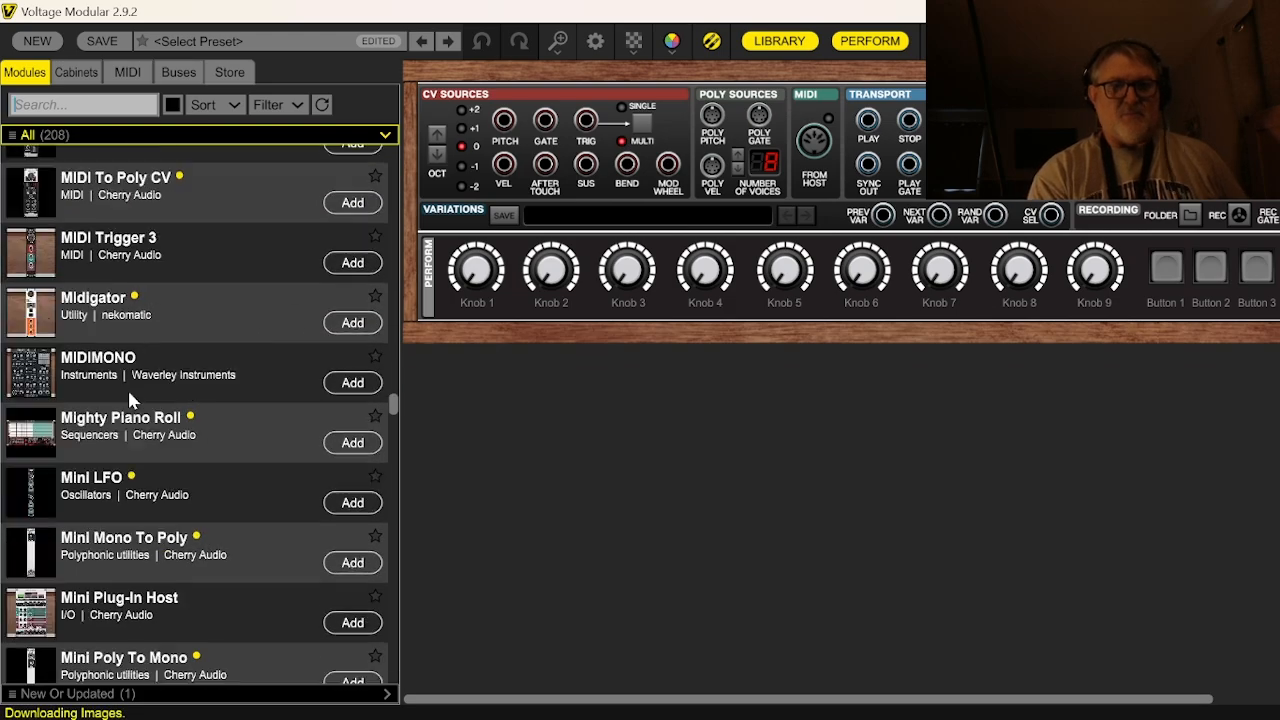
pyautogui.scroll(-20, 130, 397)
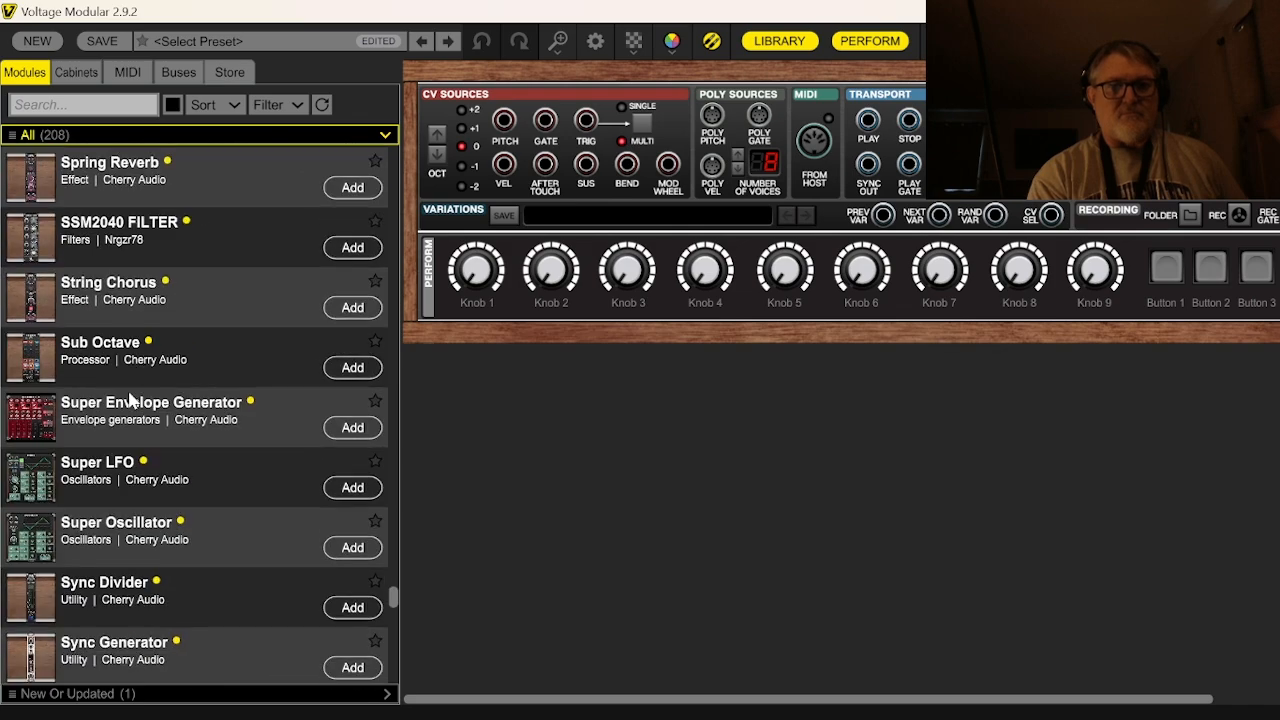
pyautogui.scroll(-10, 130, 400)
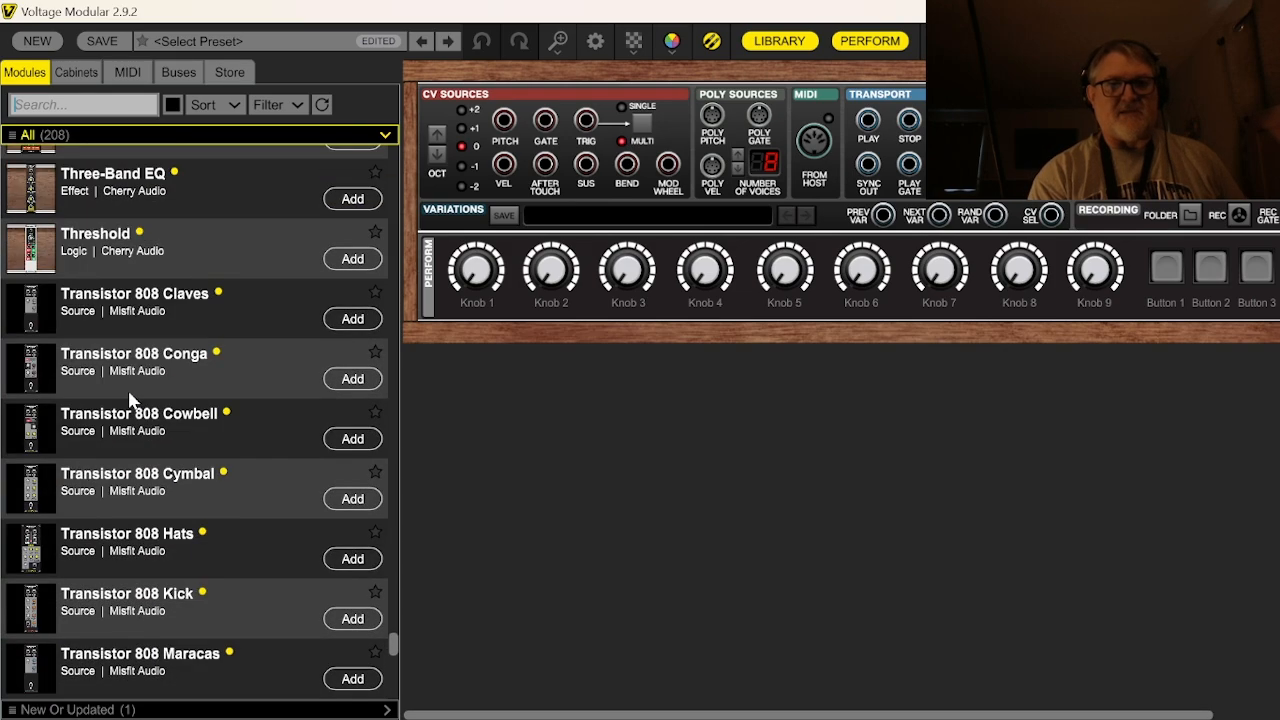
pyautogui.scroll(7, 130, 400)
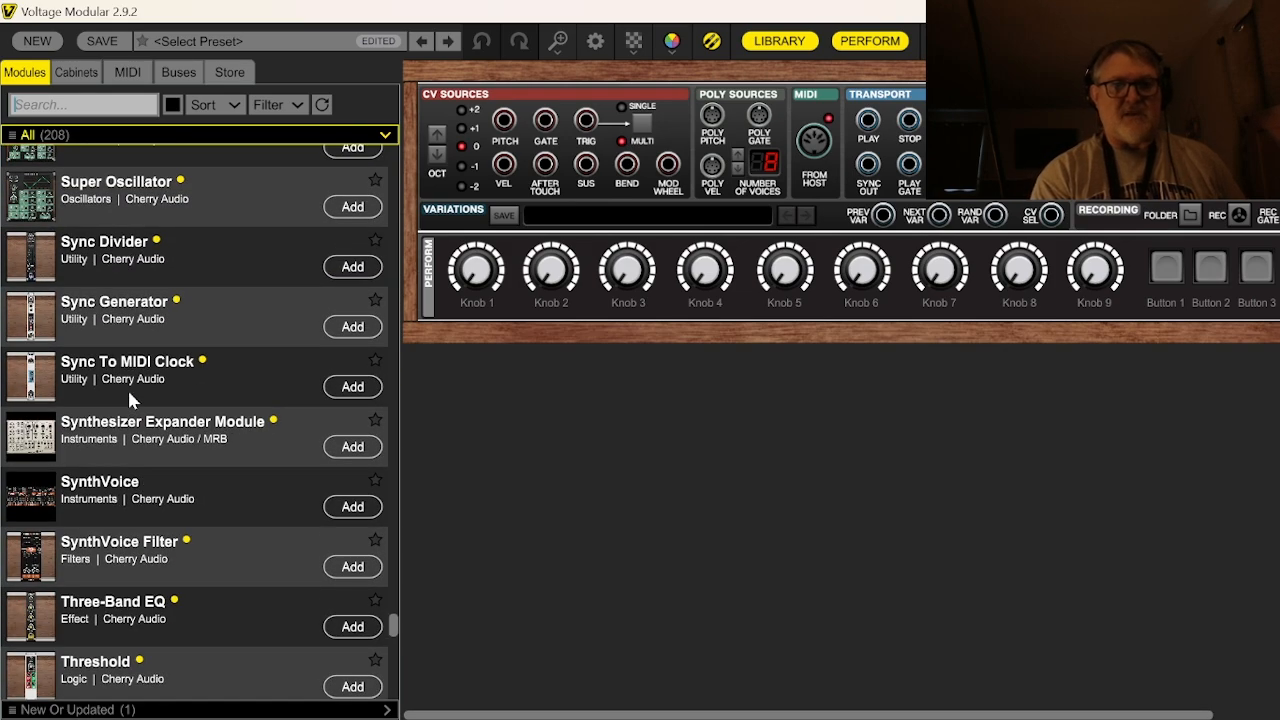
pyautogui.click(366, 509)
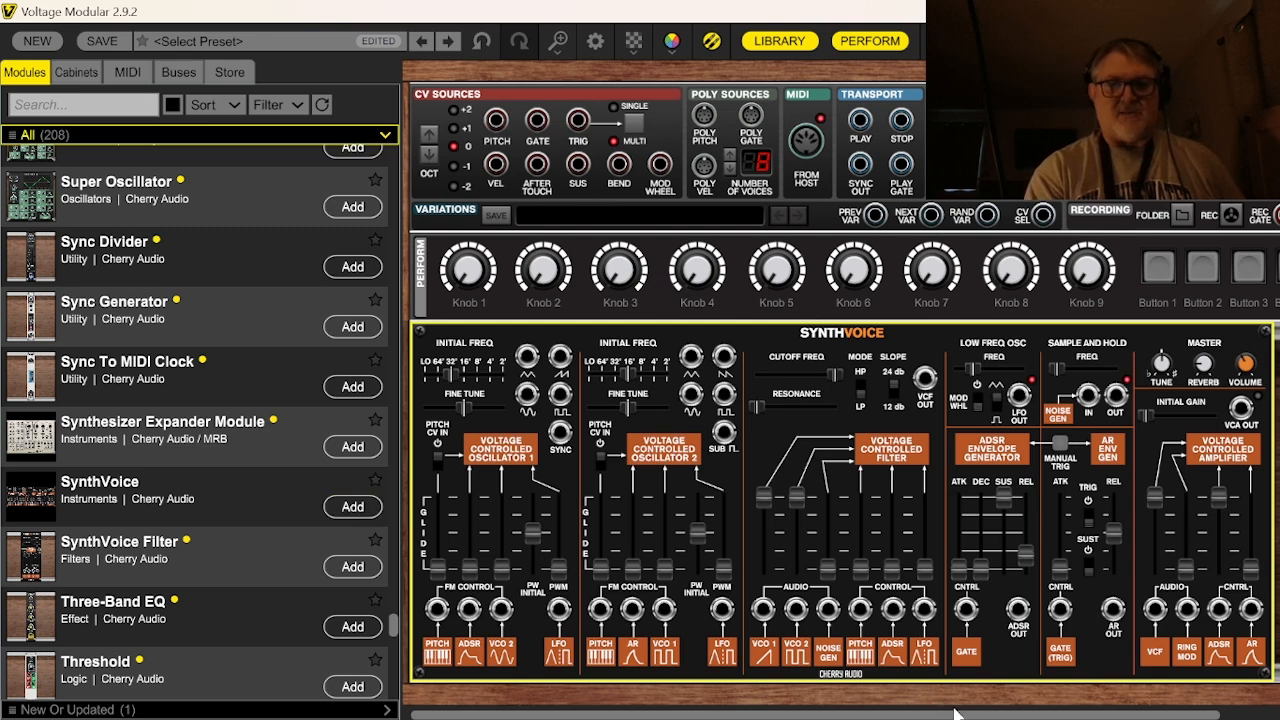
# Step: Add the Delay and Digital Reverb effect modules to the cabinet beside the SynthVoice
pyautogui.moveTo(945, 715)
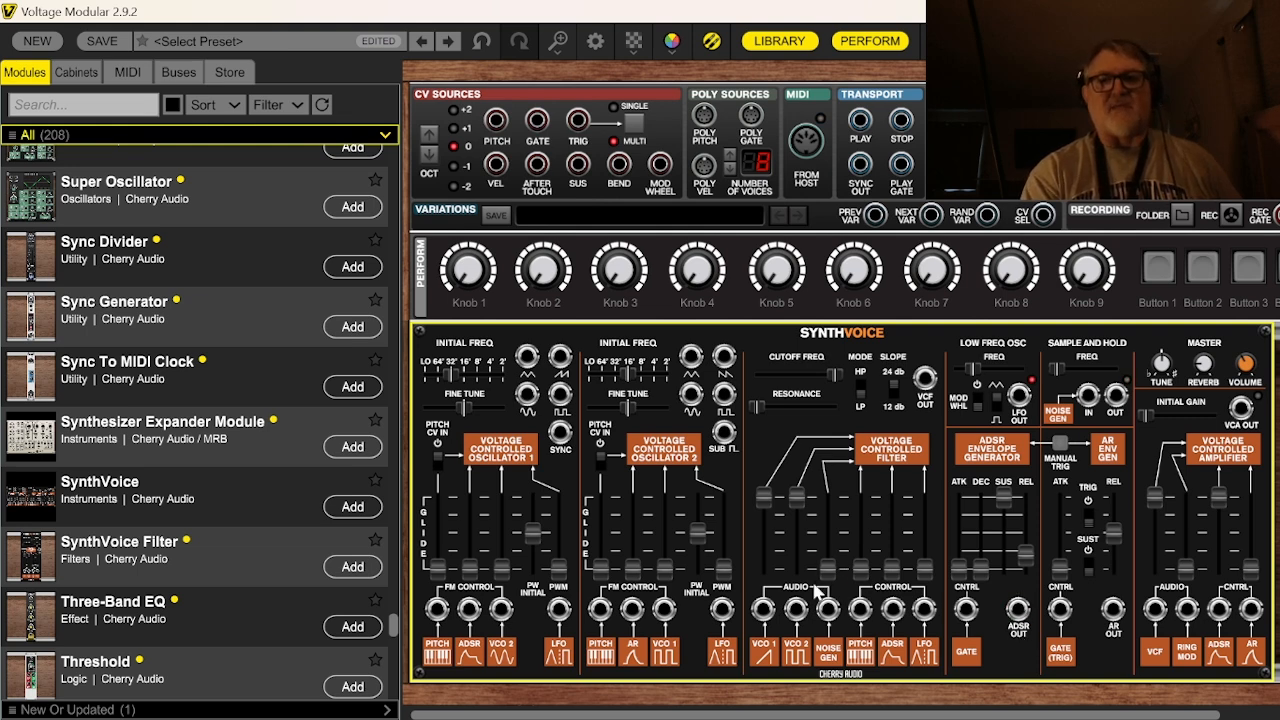
pyautogui.moveTo(815, 714)
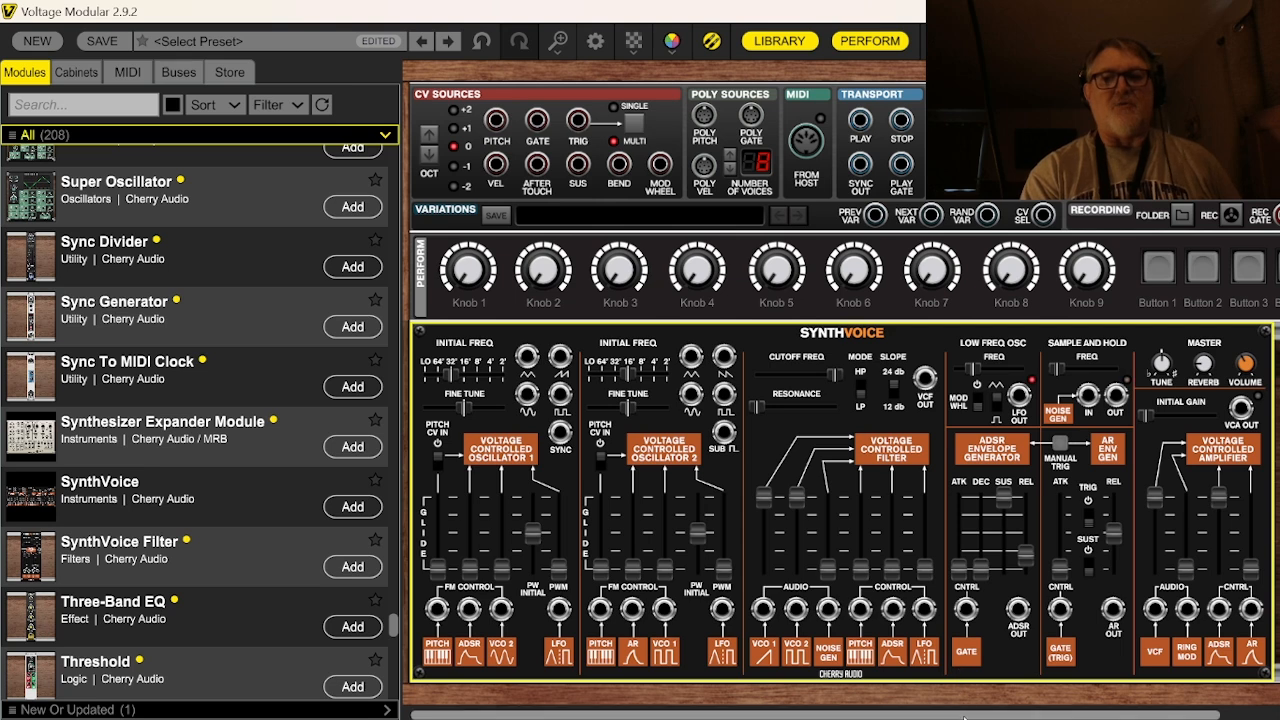
pyautogui.moveTo(965, 717); pyautogui.dragTo(1025, 717)
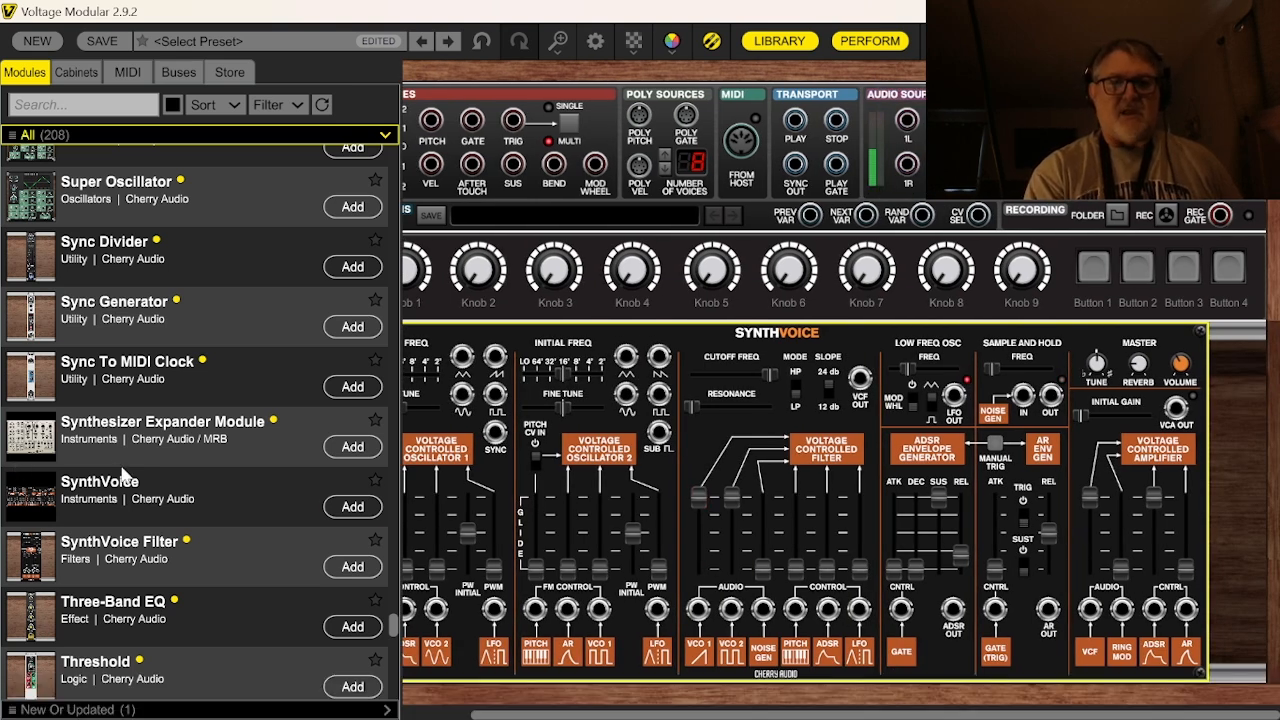
pyautogui.scroll(15, 122, 474)
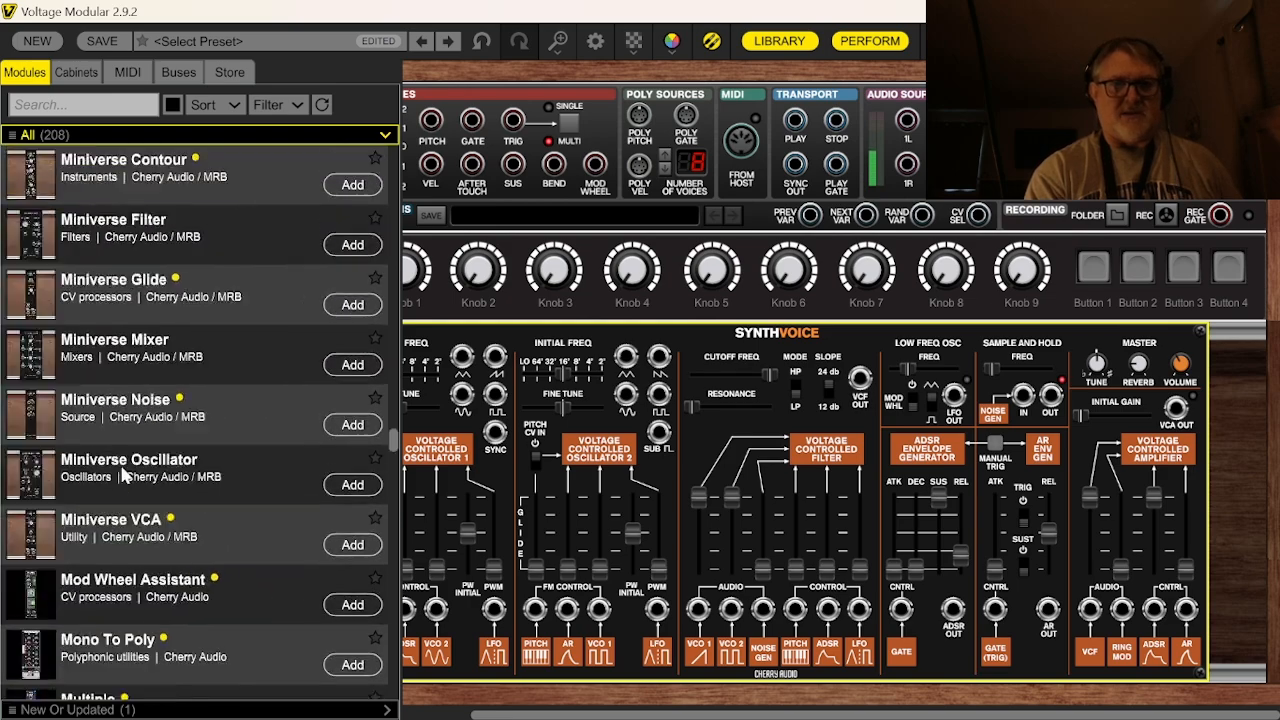
pyautogui.scroll(20, 123, 474)
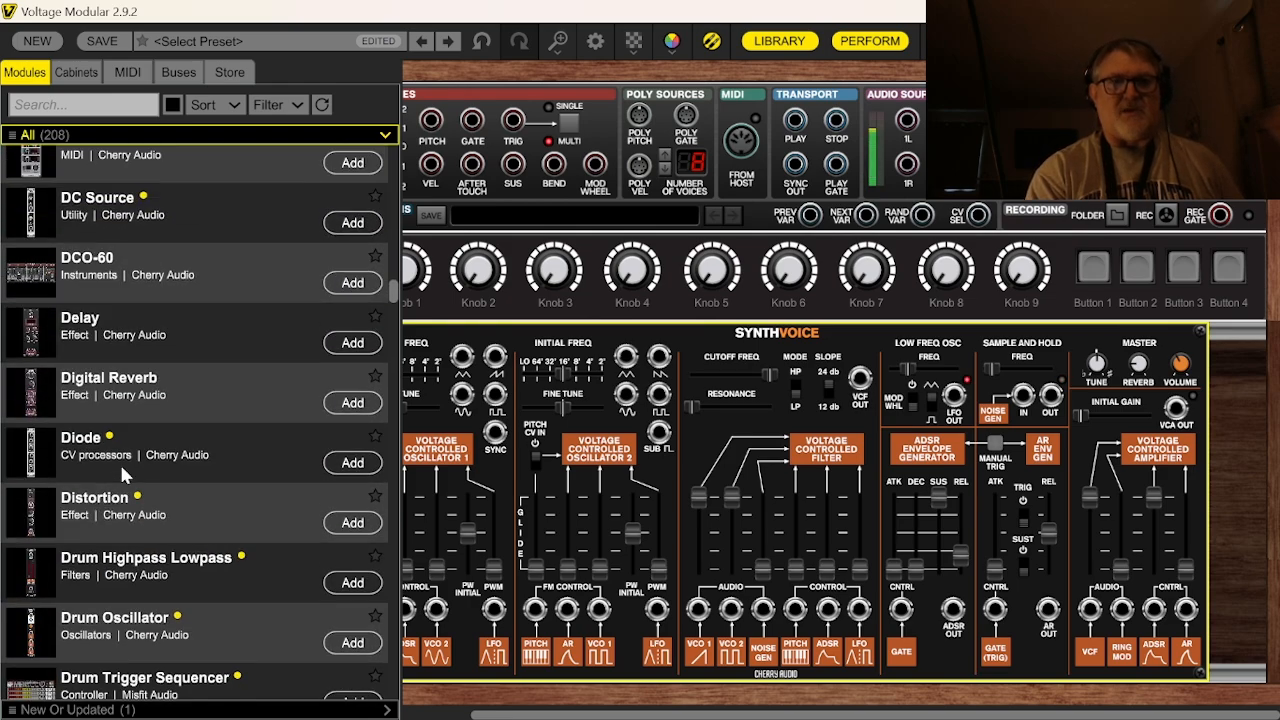
pyautogui.scroll(2, 121, 468)
pyautogui.scroll(-3, 119, 462)
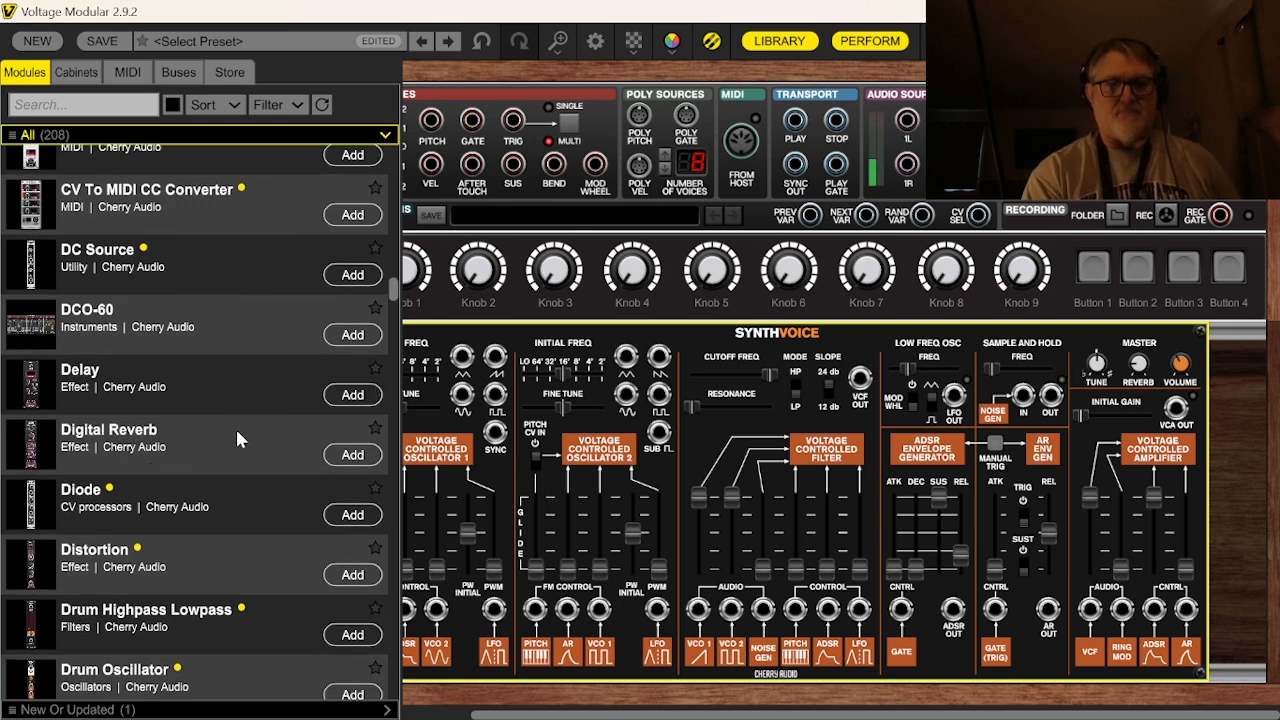
pyautogui.click(350, 396)
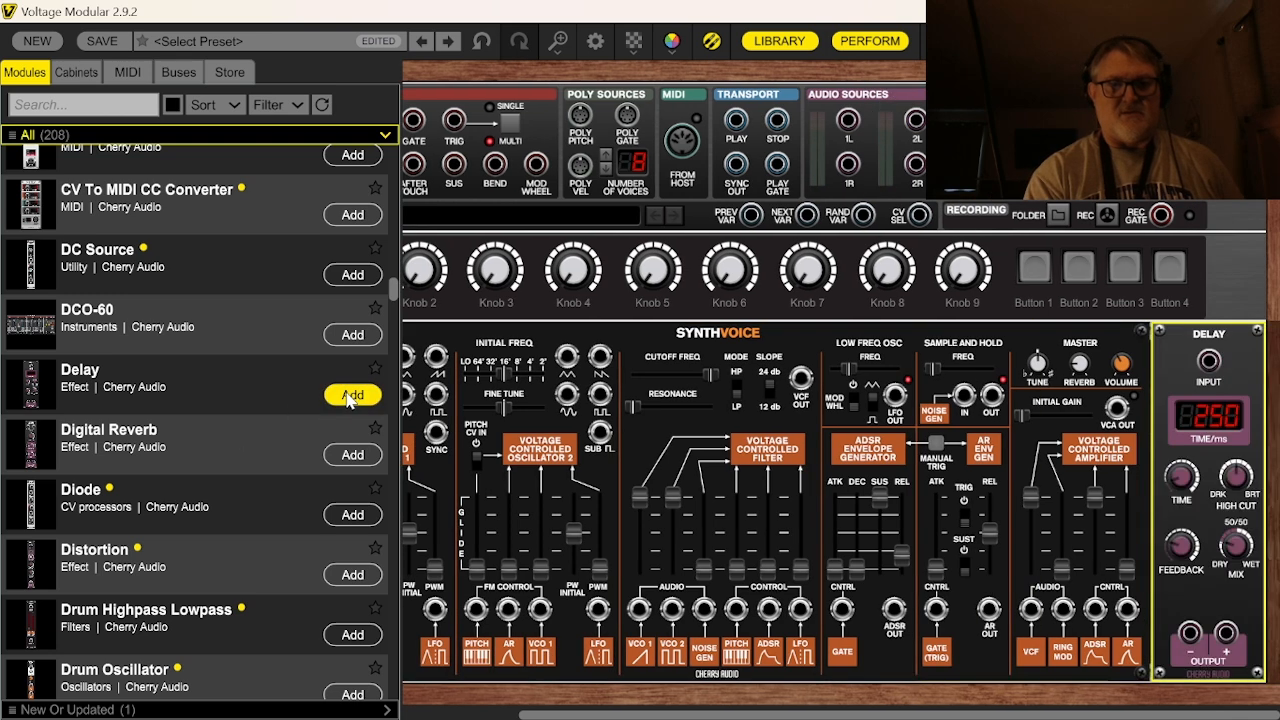
pyautogui.click(350, 456)
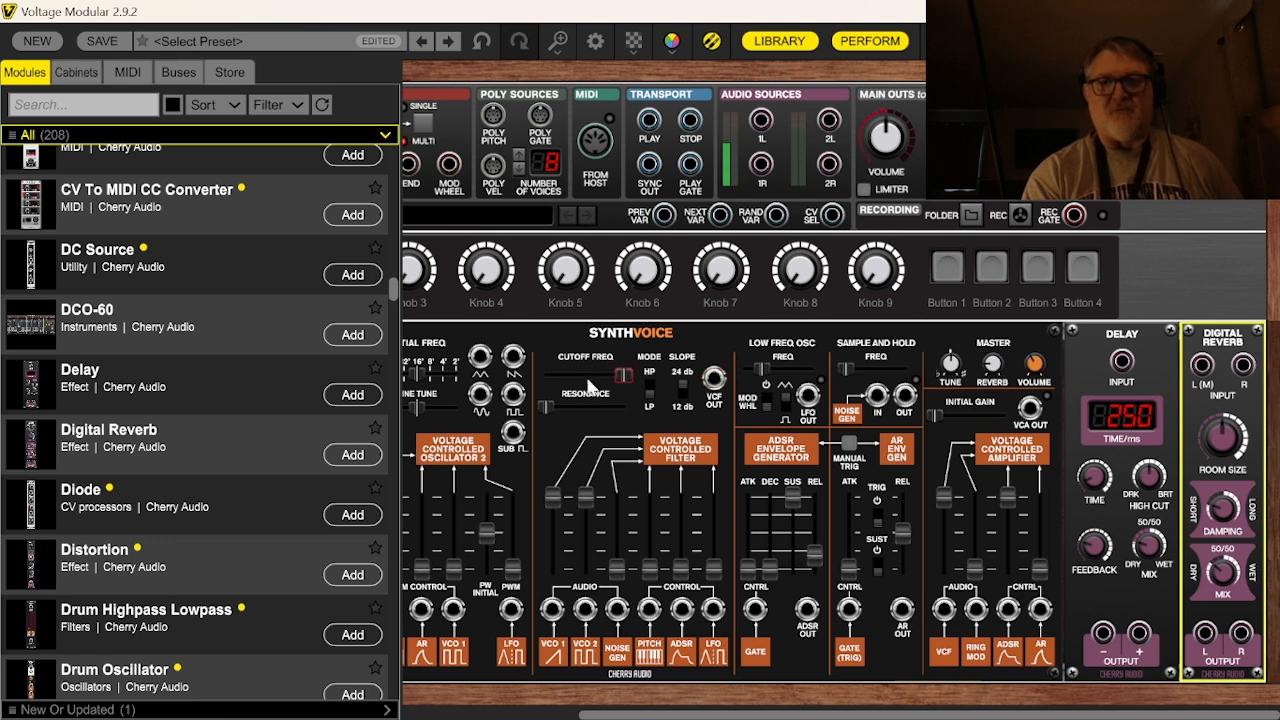
# Step: Lower the SynthVoice filter cutoff to minimum and patch VCF Out through the Delay and both Digital Reverb channels to main outs 1L and 1R
pyautogui.moveTo(624, 378); pyautogui.dragTo(545, 377)
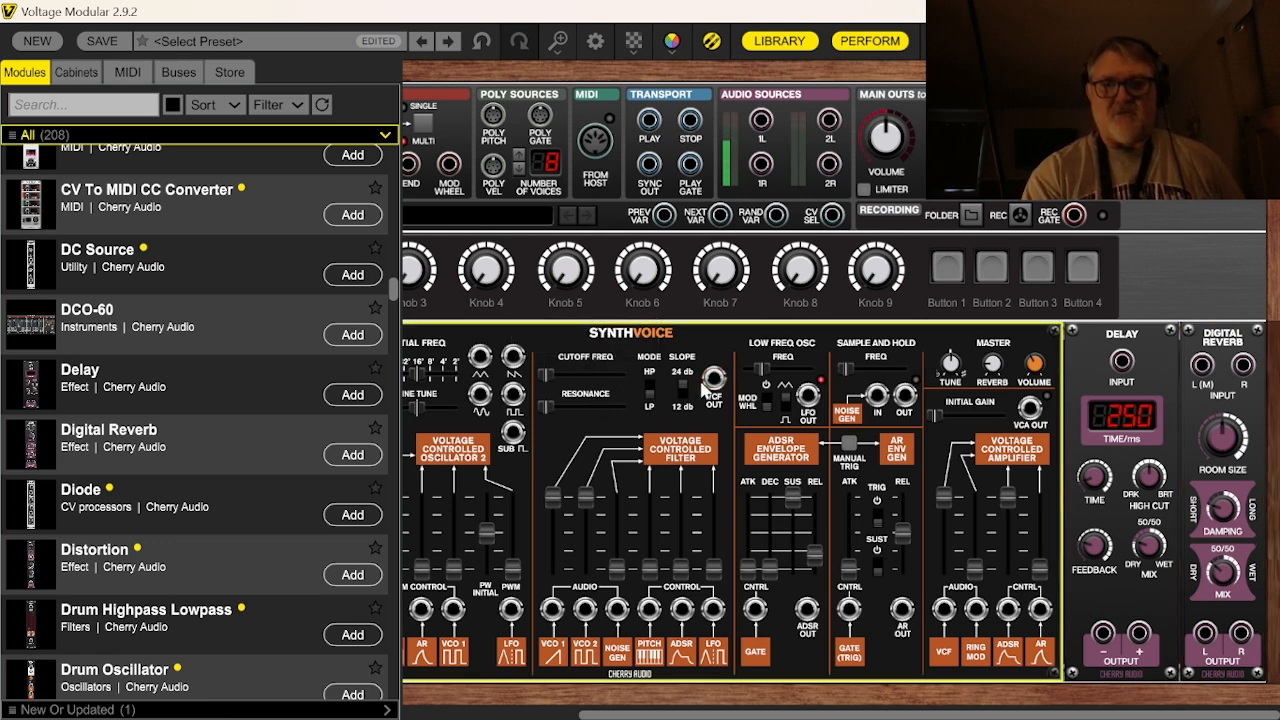
pyautogui.moveTo(714, 382); pyautogui.dragTo(1122, 364)
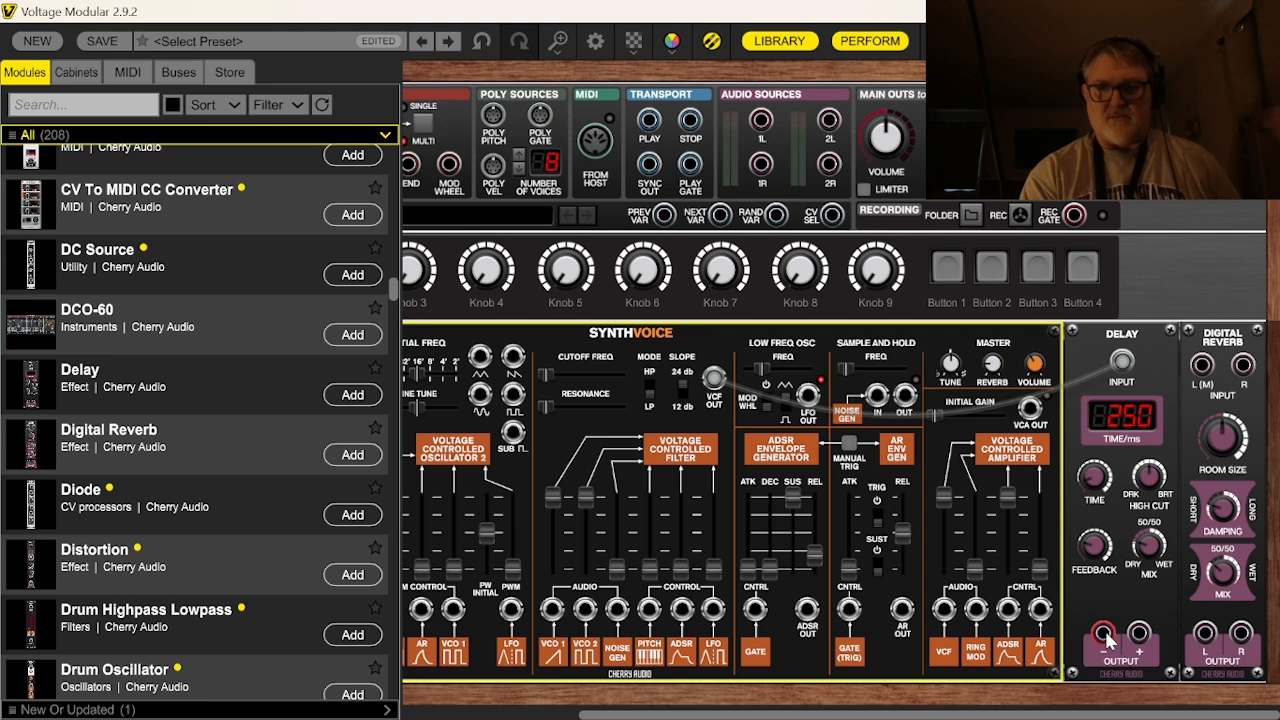
pyautogui.moveTo(1104, 634); pyautogui.dragTo(1205, 370)
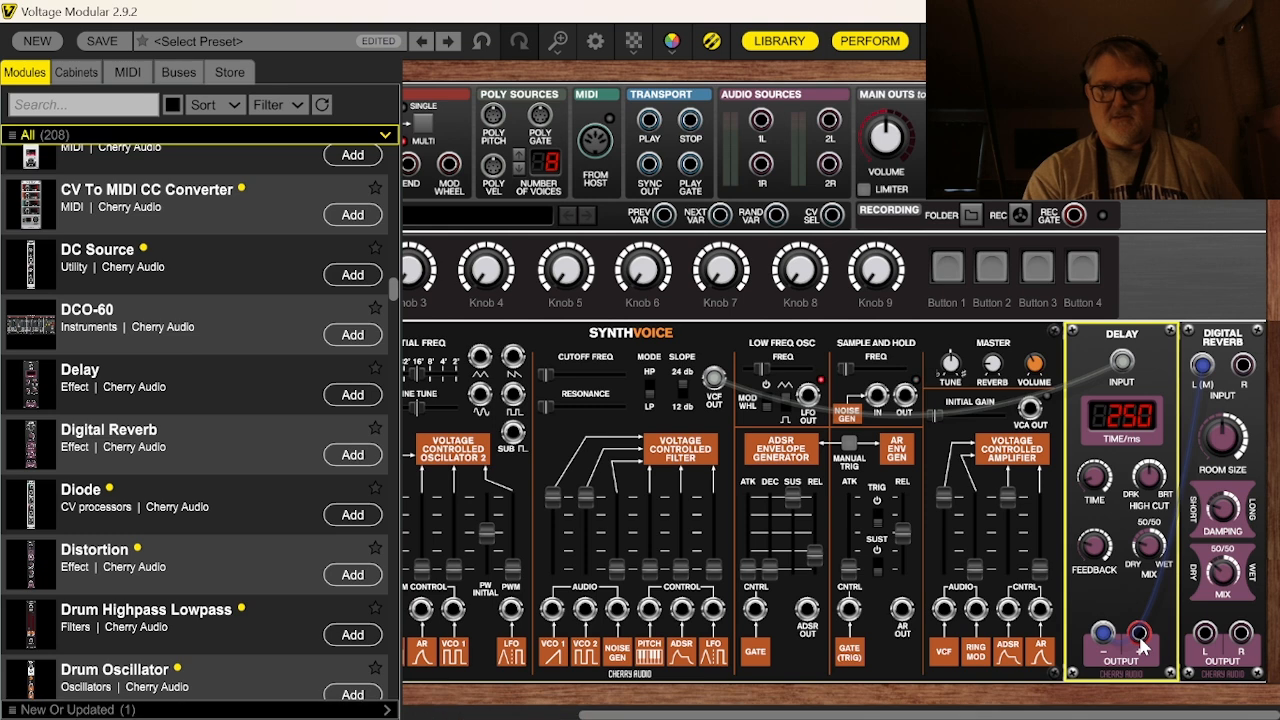
pyautogui.moveTo(1140, 635); pyautogui.dragTo(1245, 370)
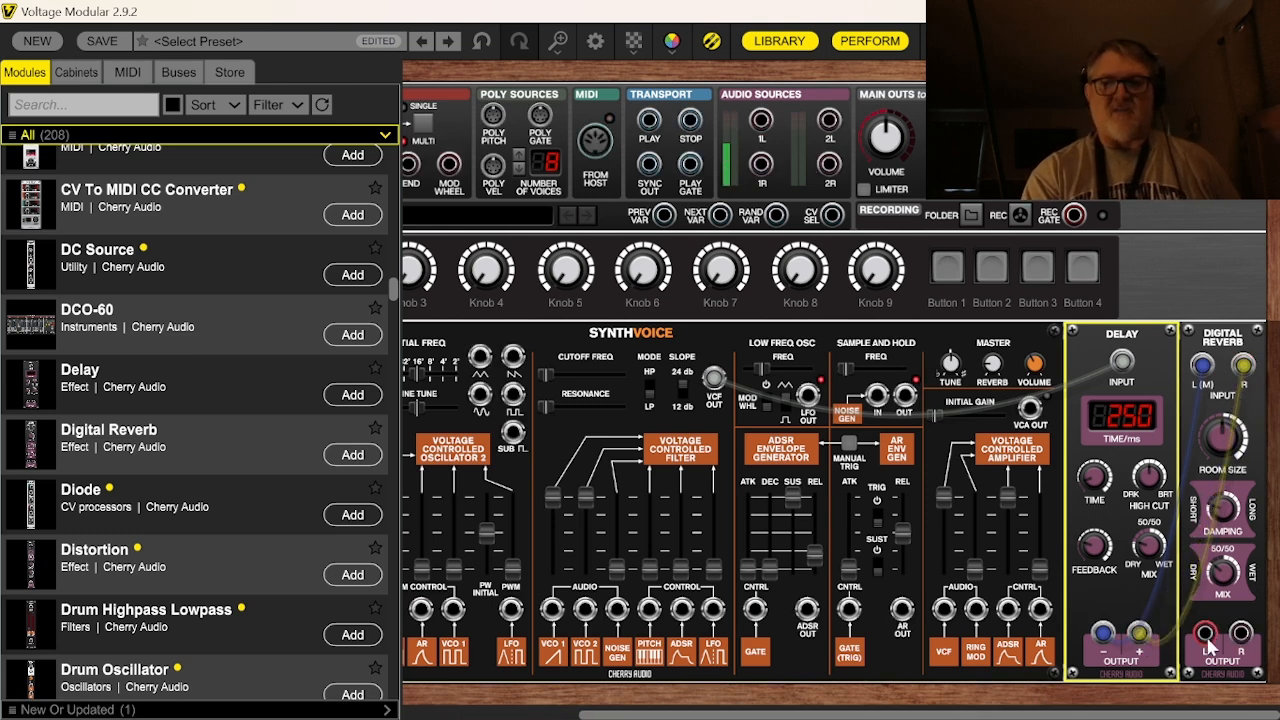
pyautogui.moveTo(1205, 634); pyautogui.dragTo(1243, 637)
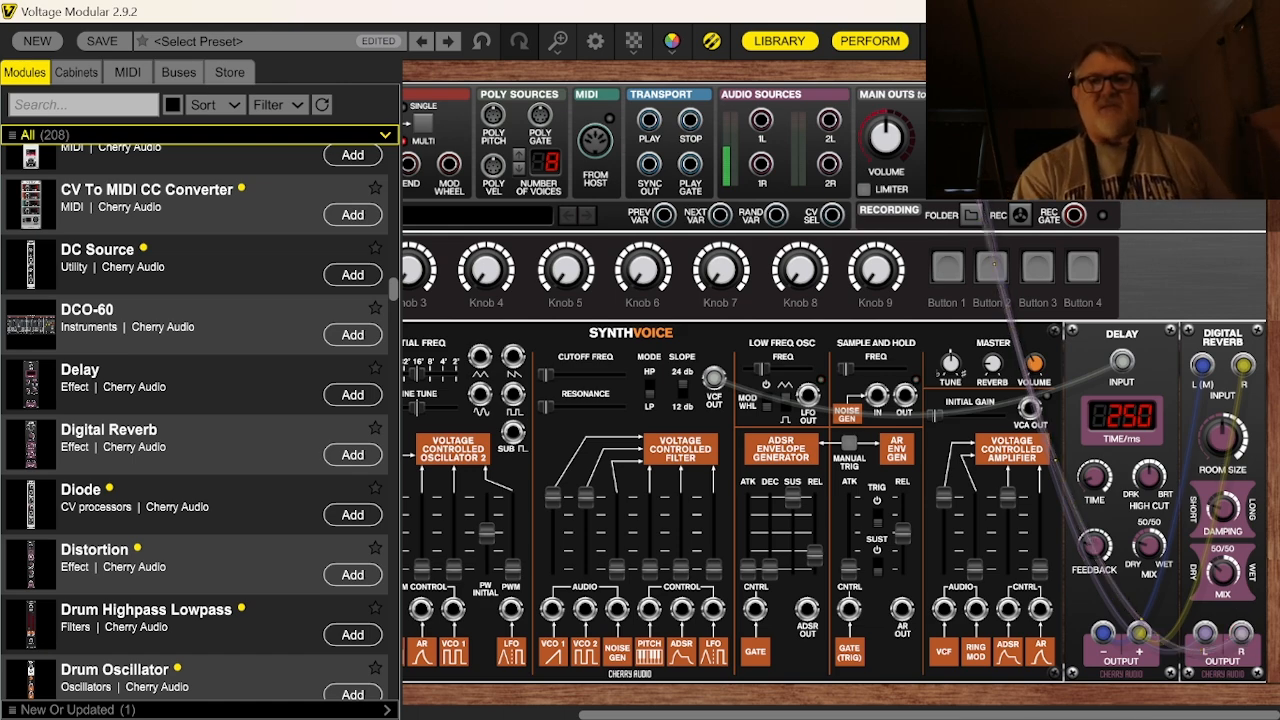
# Step: Hide the library and lower the VCO 2 audio level feeding the SynthVoice filter to minimum
pyautogui.click(785, 45)
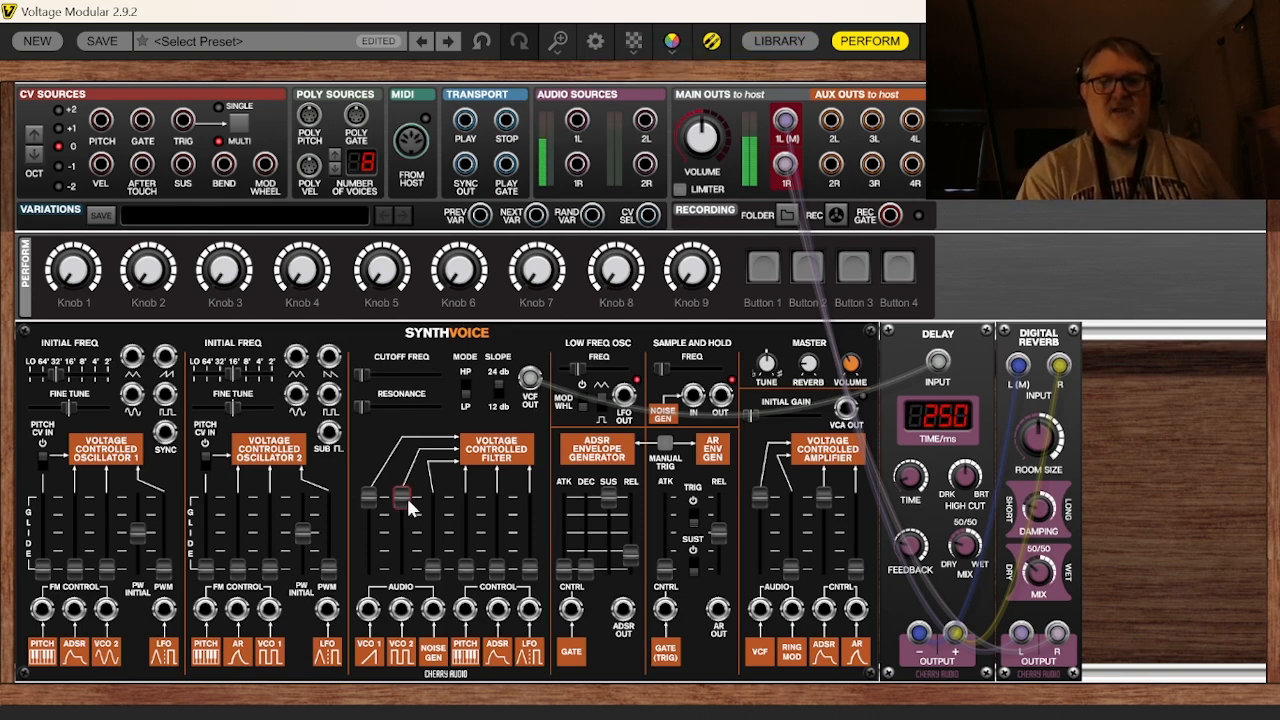
pyautogui.moveTo(401, 497); pyautogui.dragTo(401, 566)
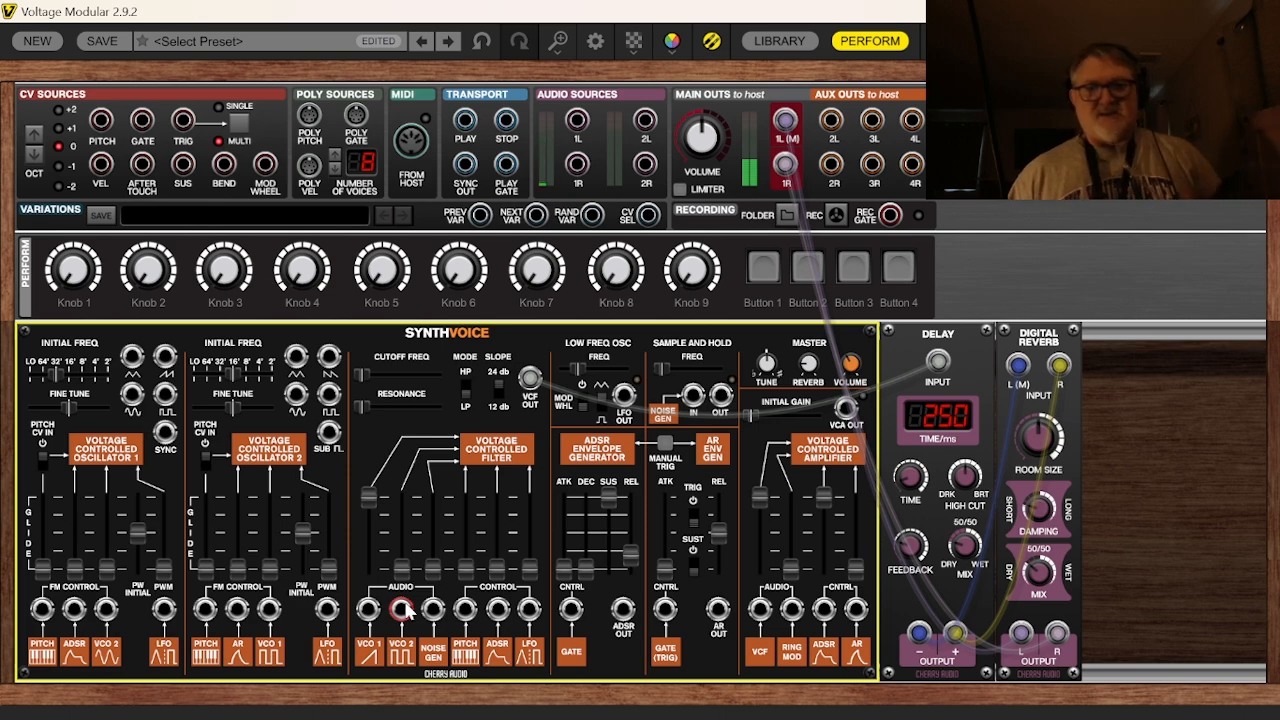
# Step: Unlearn the MIDI control of the SynthVoice filter's cutoff frequency
pyautogui.rightClick(361, 368)
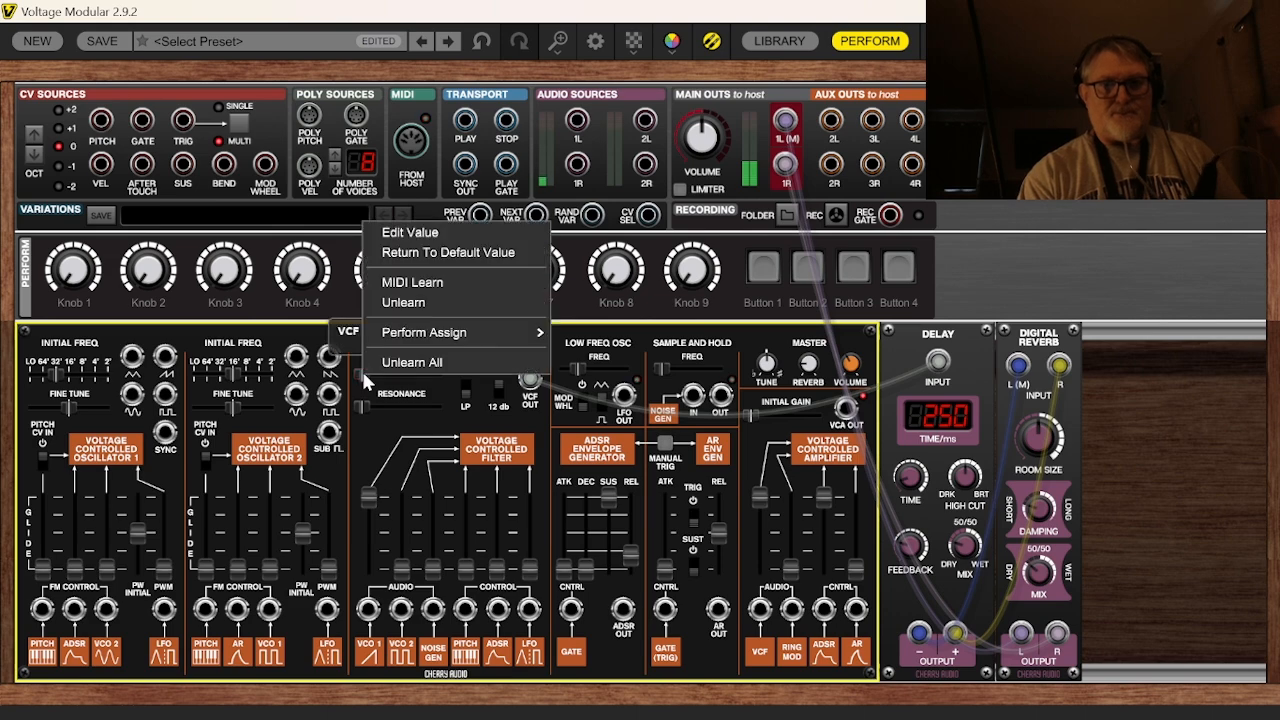
pyautogui.click(401, 302)
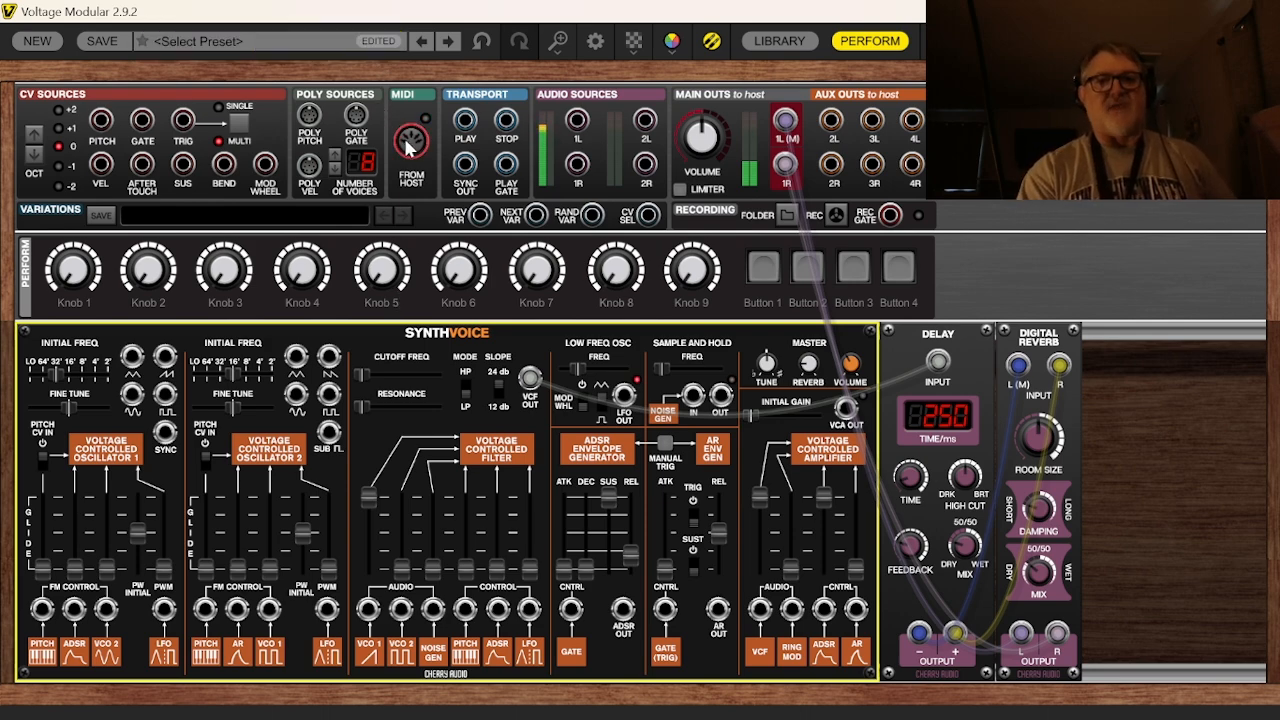
pyautogui.moveTo(410, 145)
pyautogui.mouseDown()
pyautogui.moveTo(366, 271)
pyautogui.moveTo(363, 343)
pyautogui.moveTo(336, 343)
pyautogui.moveTo(412, 172)
pyautogui.moveTo(410, 147)
pyautogui.mouseUp()
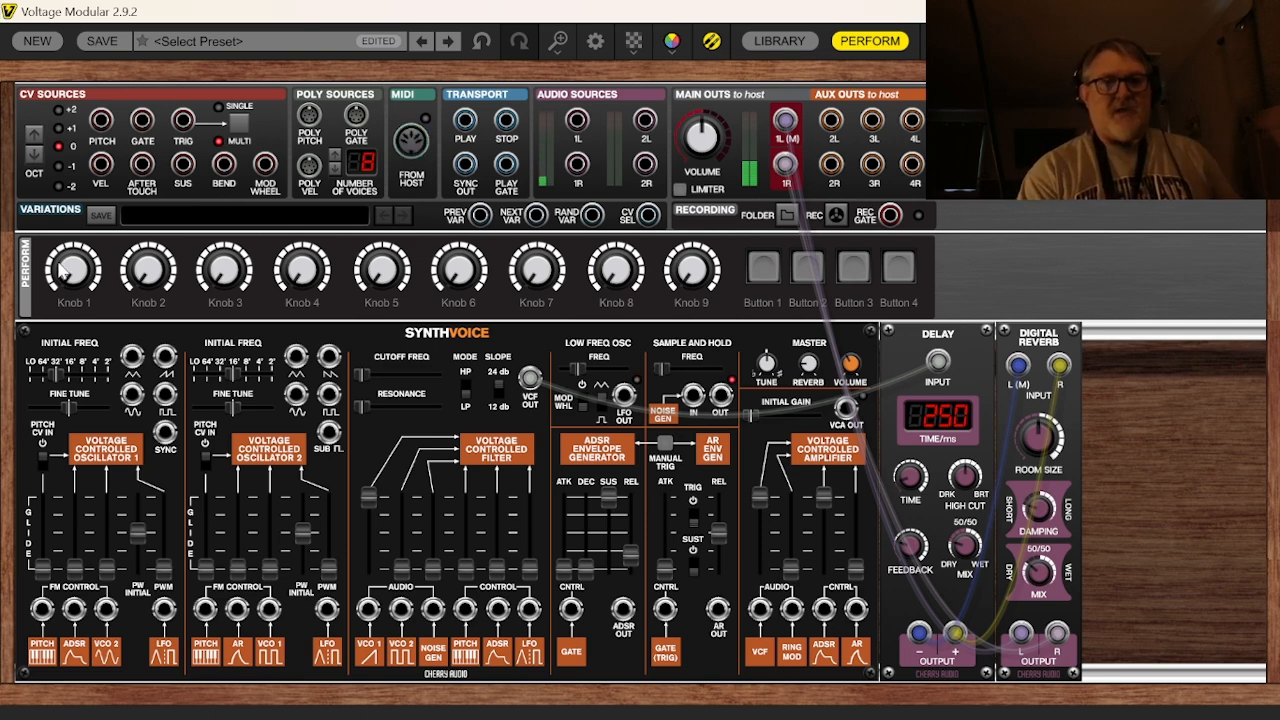
# Step: Raise the SynthVoice filter's resonance to about 84.6%
pyautogui.click(72, 377)
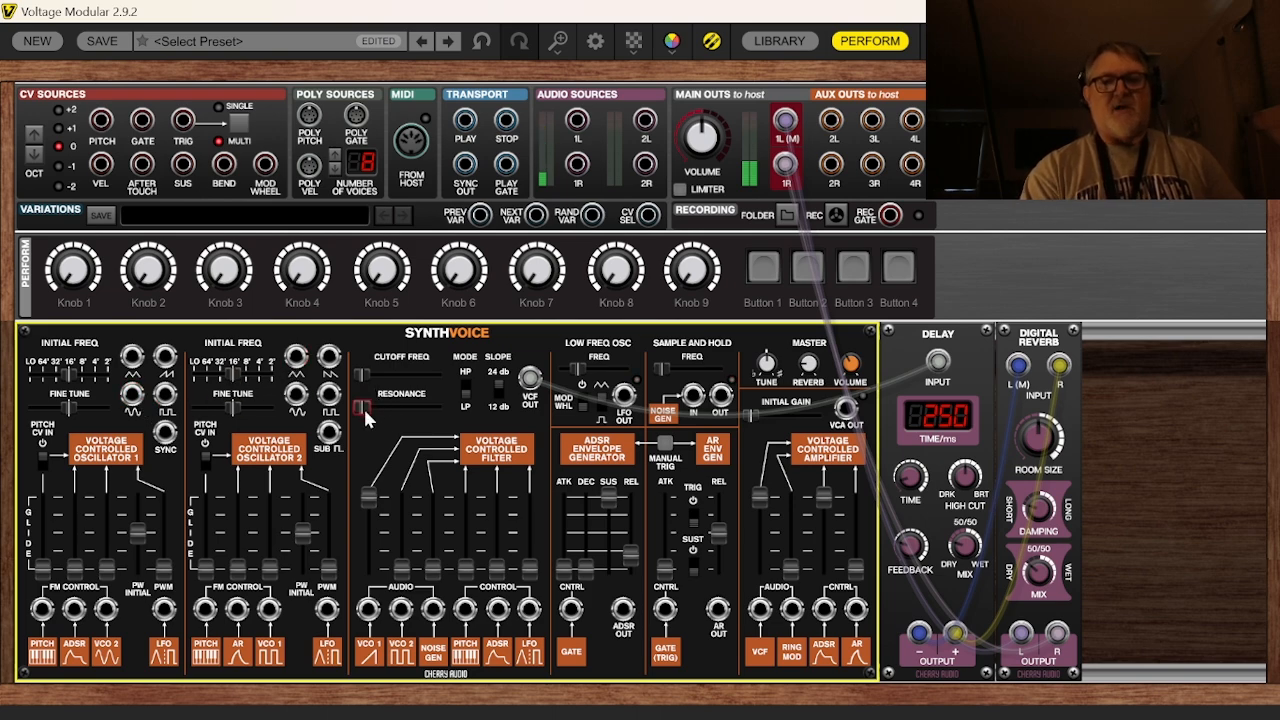
pyautogui.moveTo(363, 408); pyautogui.dragTo(408, 423)
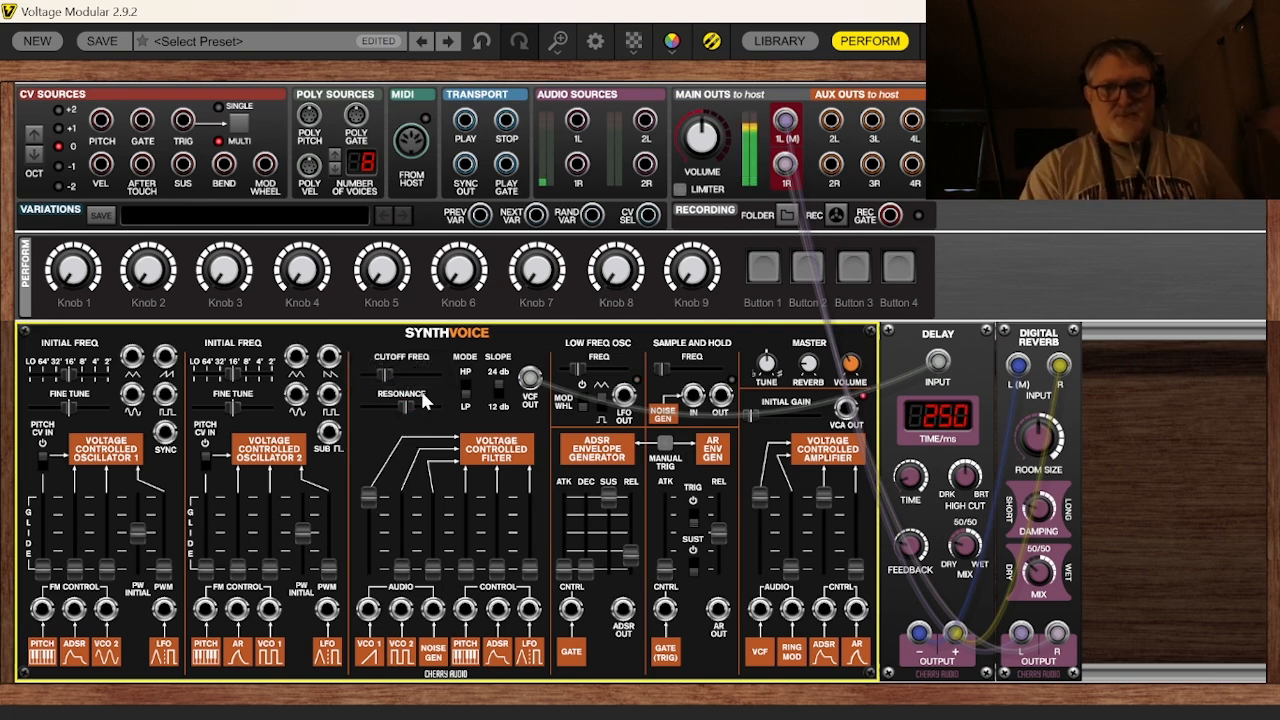
pyautogui.moveTo(405, 398); pyautogui.dragTo(424, 421)
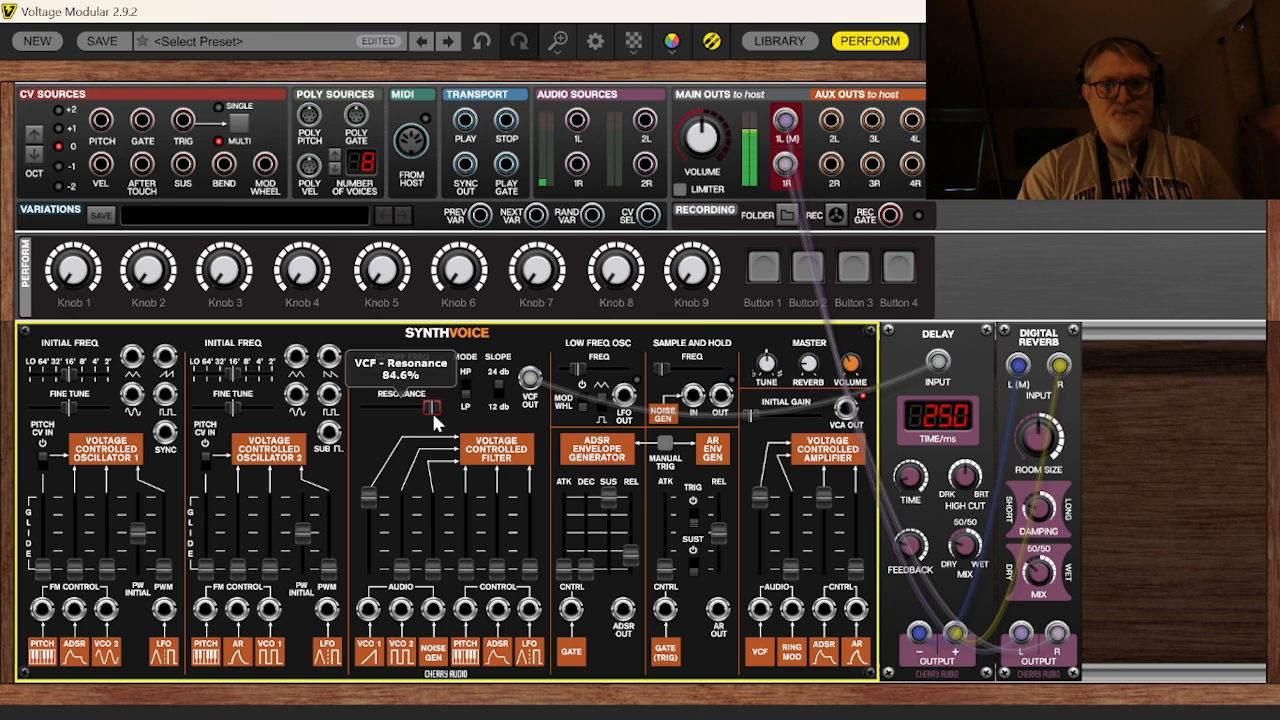
# Step: Lower the SynthVoice filter's resonance slightly and set the Delay time to 315 milliseconds
pyautogui.moveTo(433, 415); pyautogui.dragTo(418, 422)
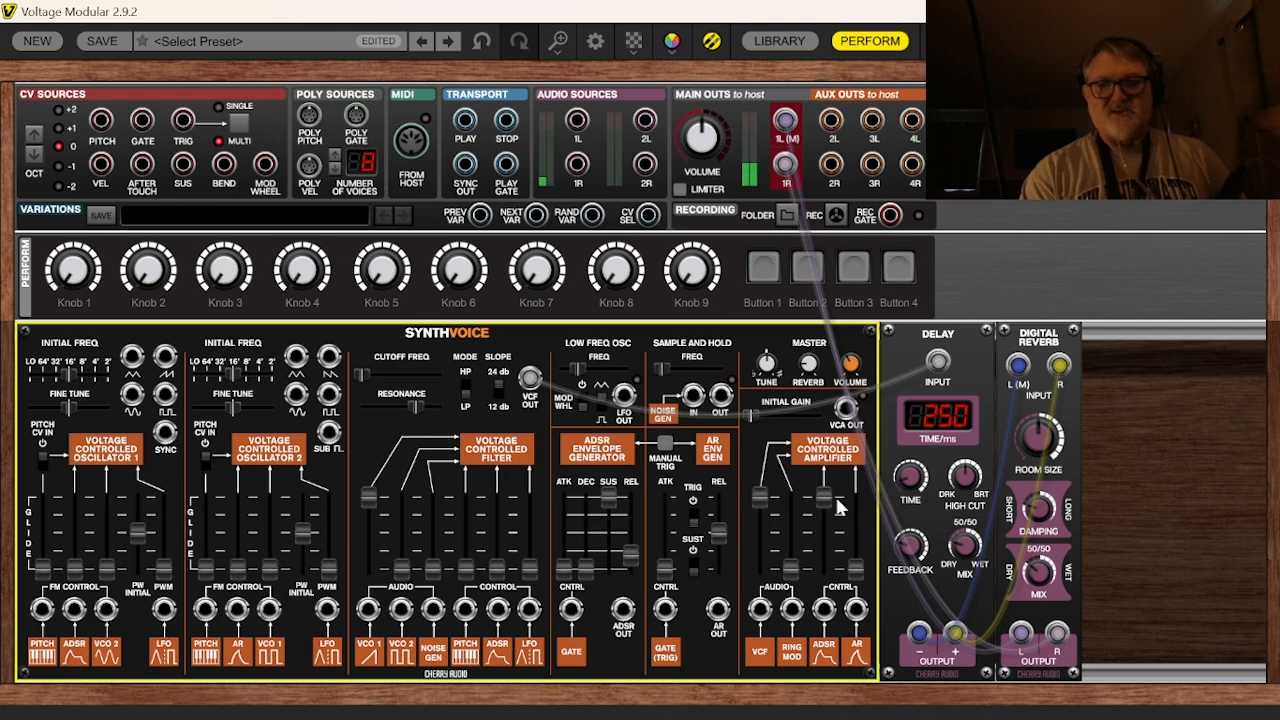
pyautogui.click(912, 487)
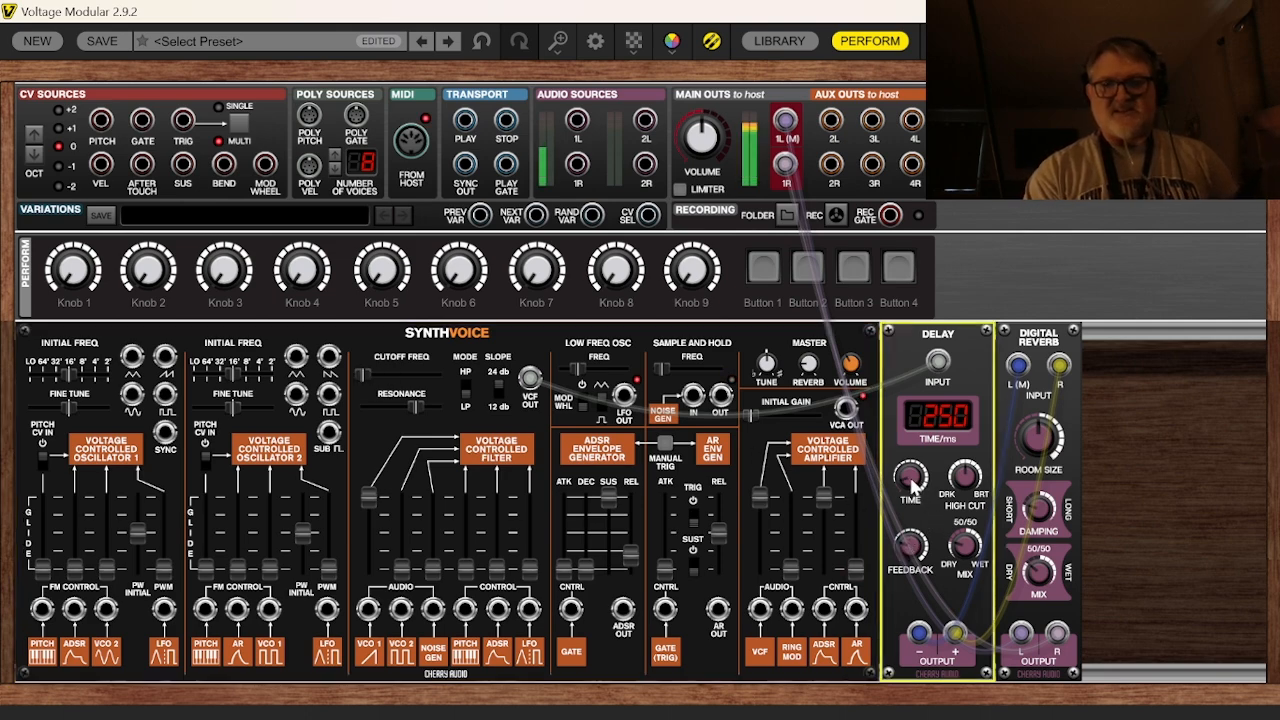
pyautogui.moveTo(912, 485); pyautogui.dragTo(911, 478)
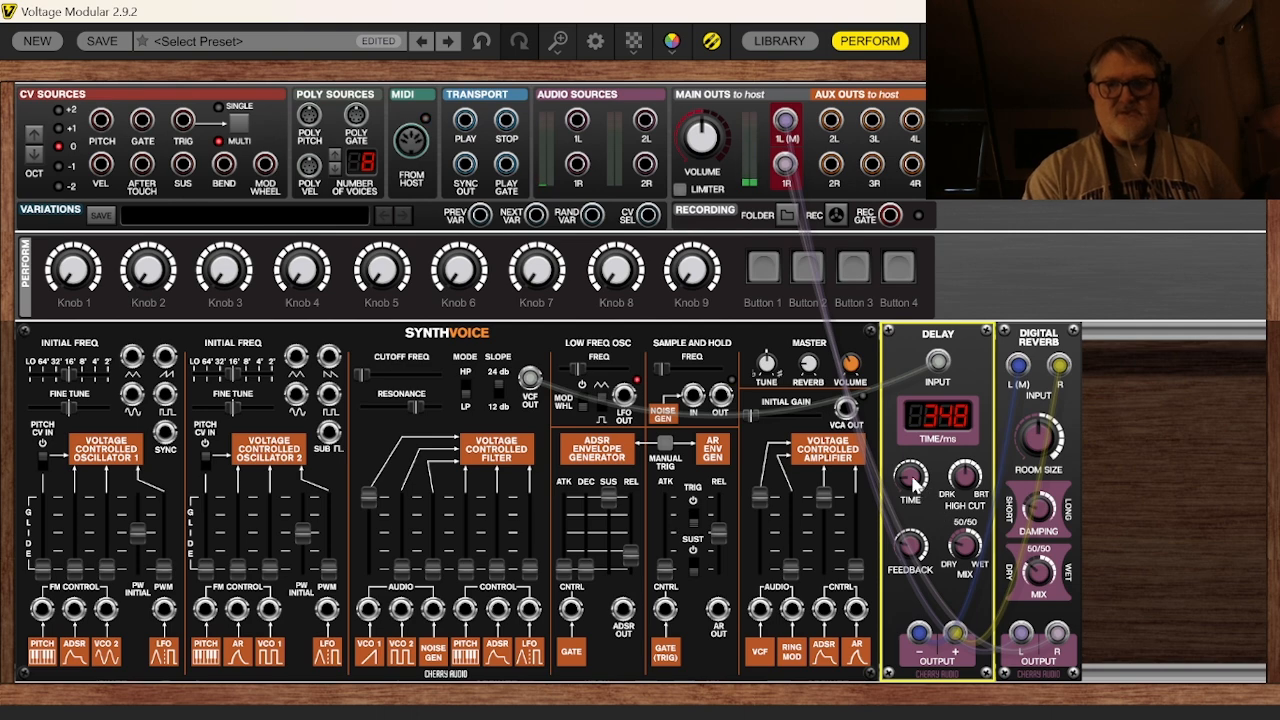
pyautogui.moveTo(912, 478)
pyautogui.moveTo(913, 483); pyautogui.dragTo(914, 488)
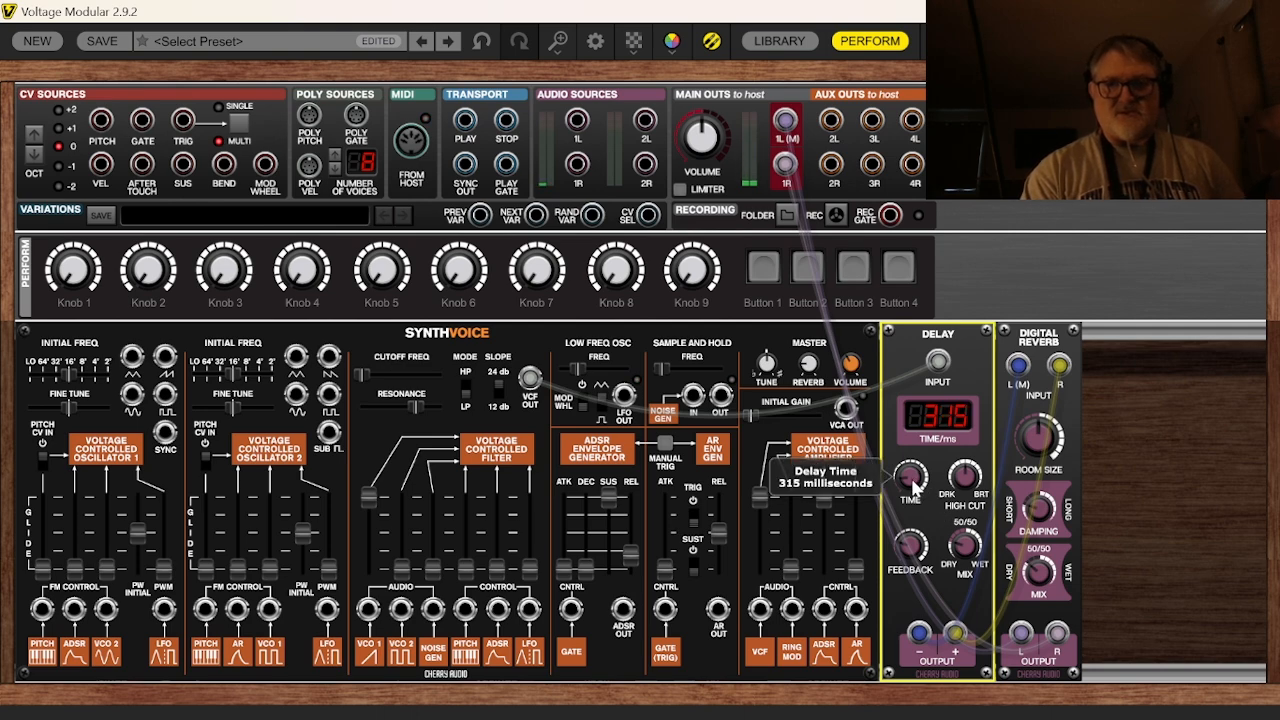
# Step: Adjust the Delay's dry/wet mix and set its feedback amount to 13.0%
pyautogui.moveTo(963, 545); pyautogui.dragTo(967, 595)
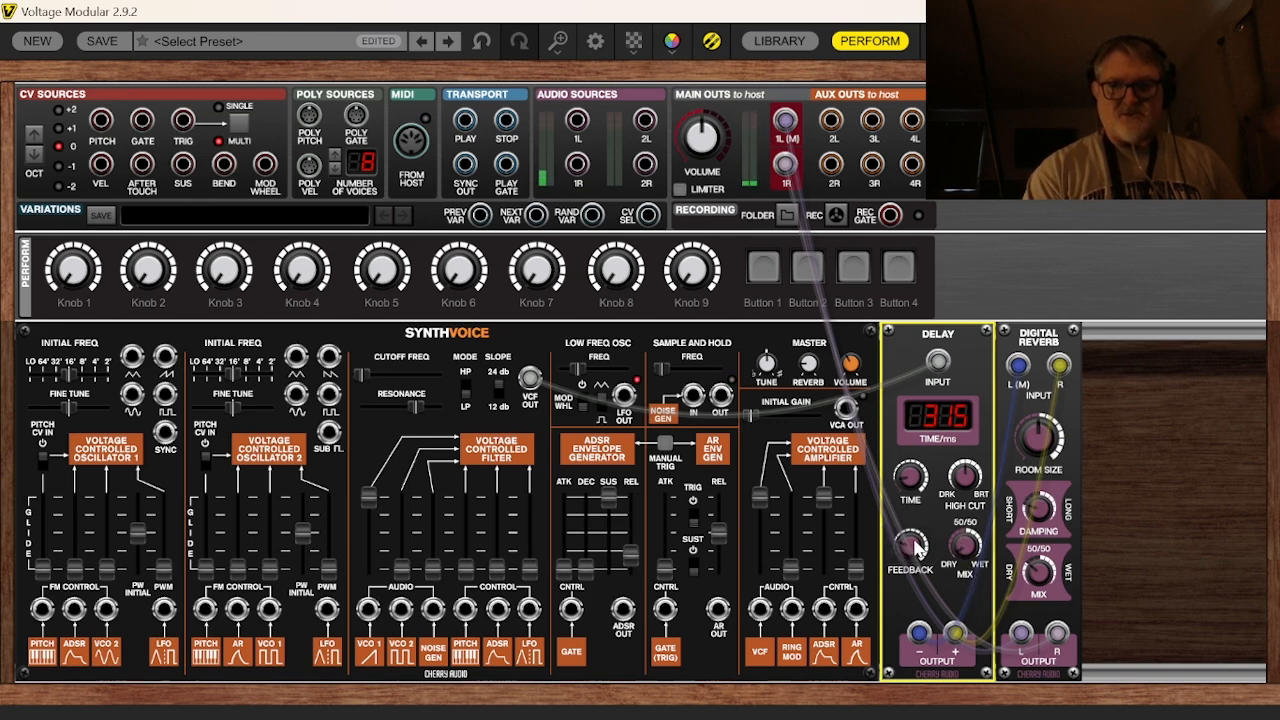
pyautogui.moveTo(913, 548)
pyautogui.mouseDown()
pyautogui.moveTo(914, 572)
pyautogui.moveTo(969, 565)
pyautogui.moveTo(970, 553)
pyautogui.moveTo(903, 555)
pyautogui.mouseUp()
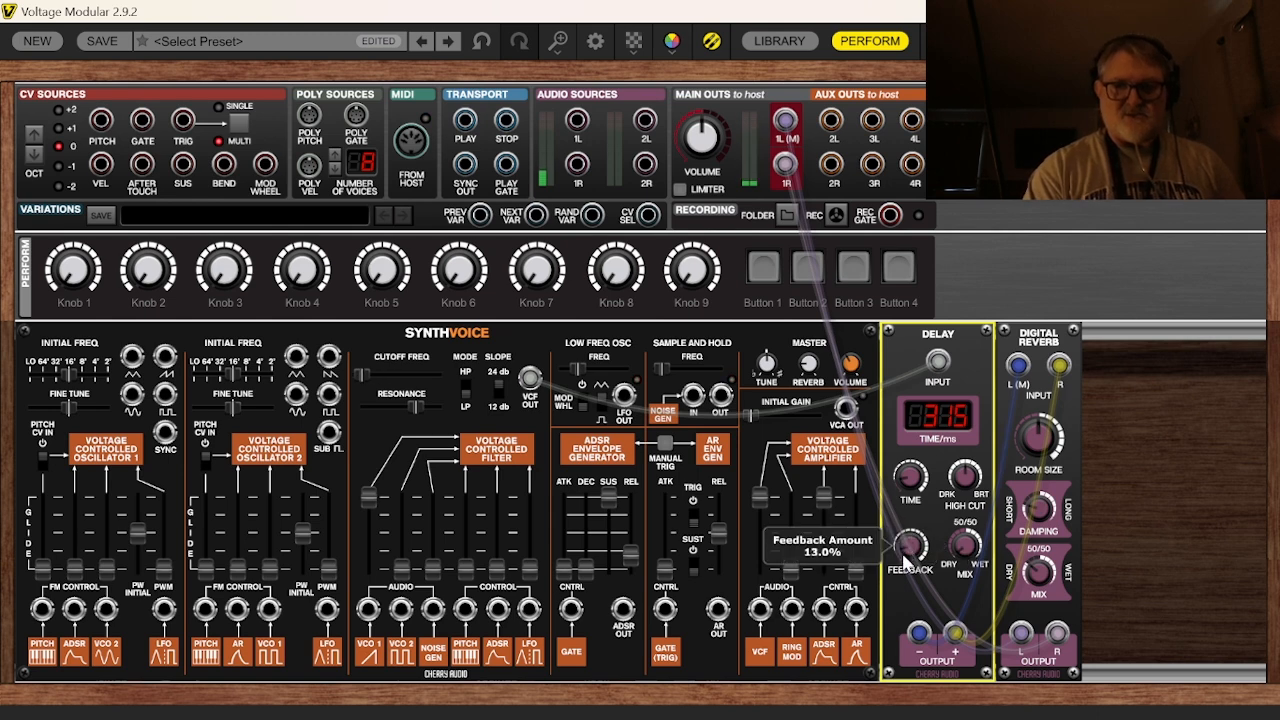
# Step: Adjust the Digital Reverb's room size with its dry/wet mix at 26.2%, and set the SynthVoice filter's resonance to 41.0%
pyautogui.click(1040, 585)
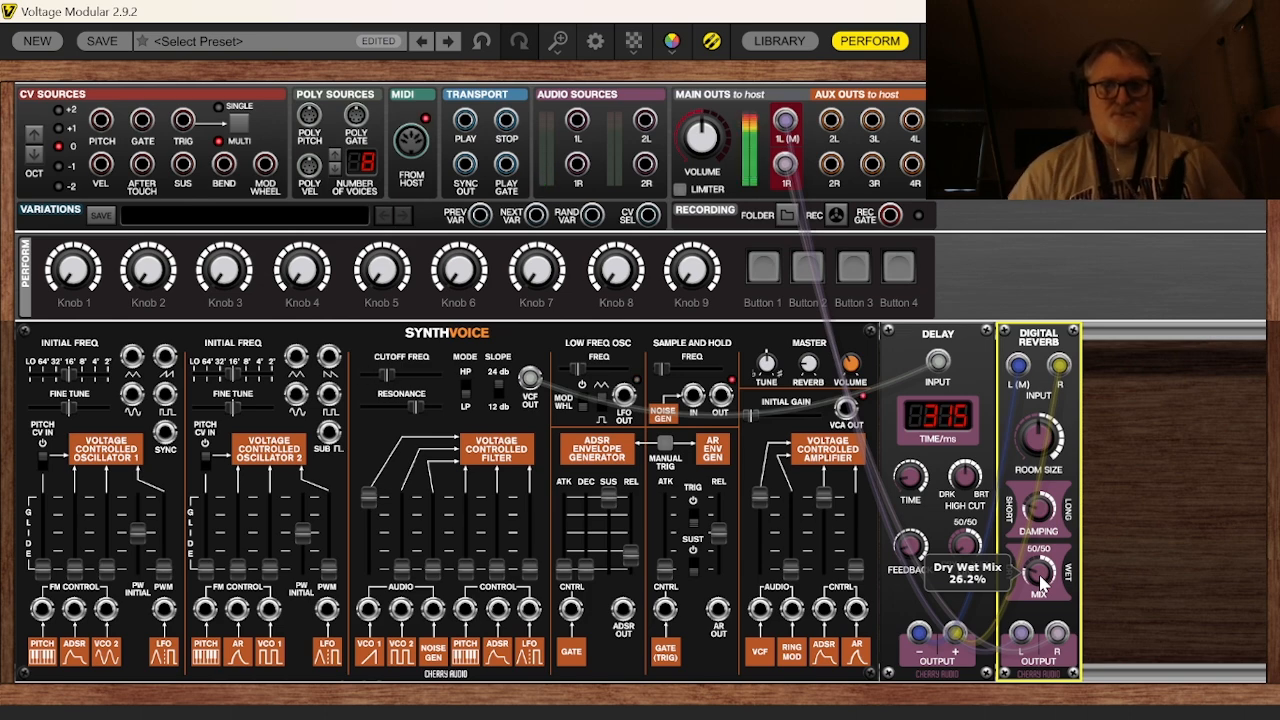
pyautogui.moveTo(418, 408); pyautogui.dragTo(394, 410)
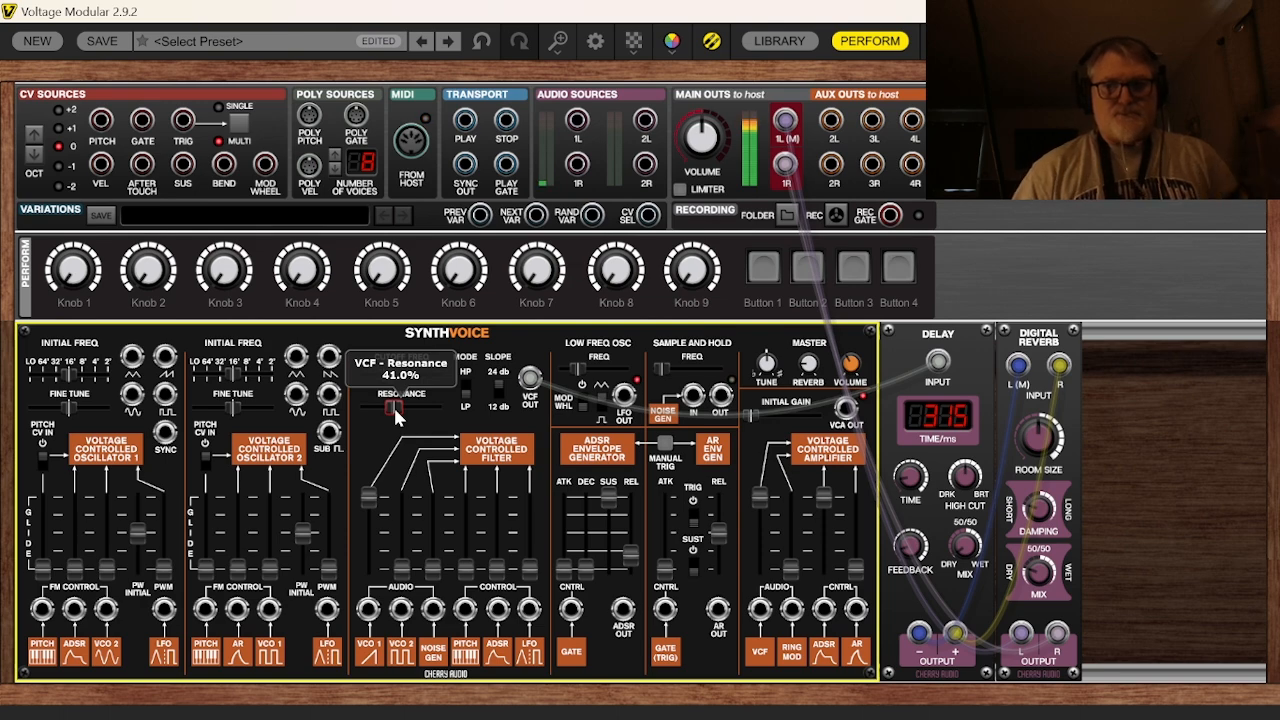
pyautogui.click(1043, 440)
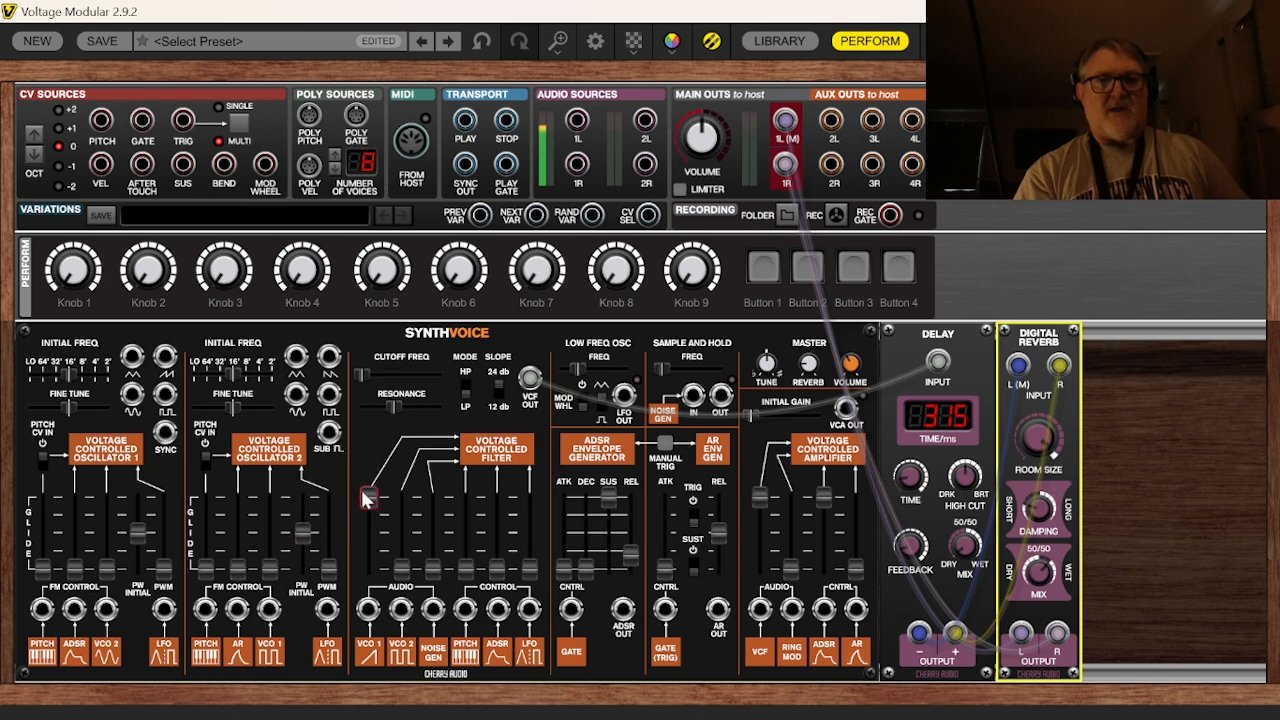
# Step: Patch VCO 1's pulse output into the SynthVoice filter's first audio input, bringing that input's level from minimum back up
pyautogui.moveTo(374, 502); pyautogui.dragTo(362, 668)
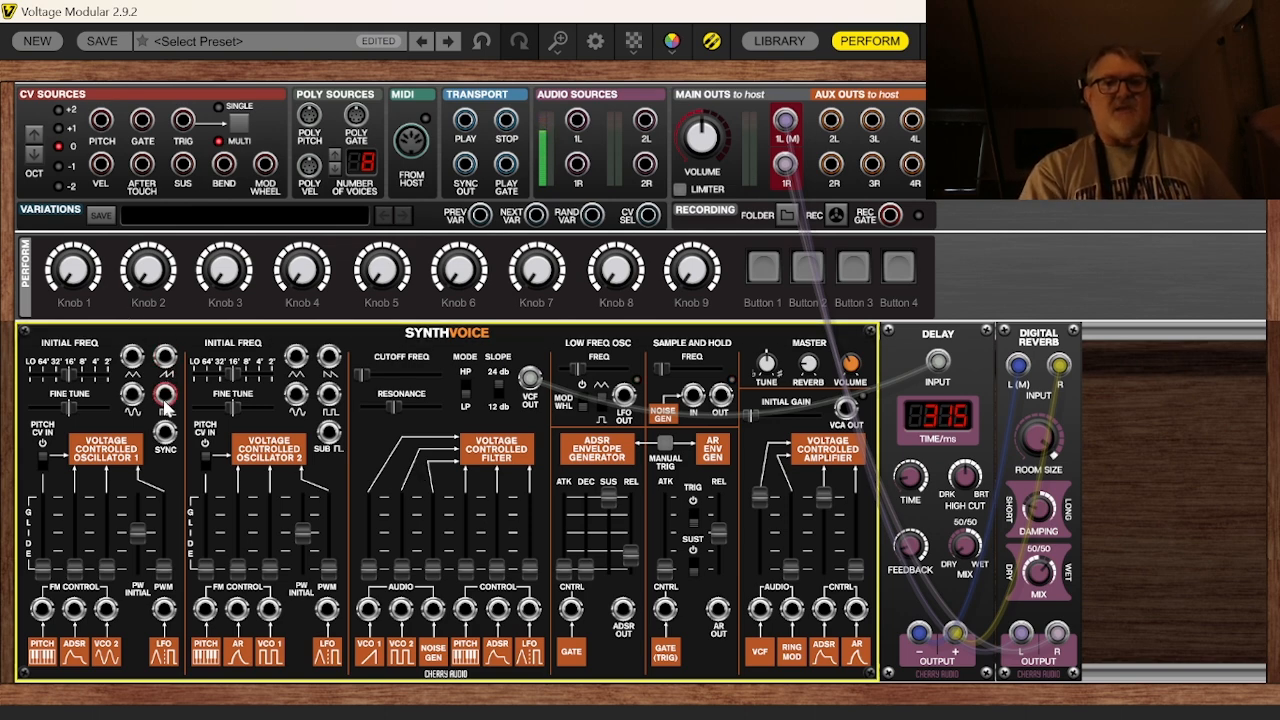
pyautogui.moveTo(166, 398); pyautogui.dragTo(368, 608)
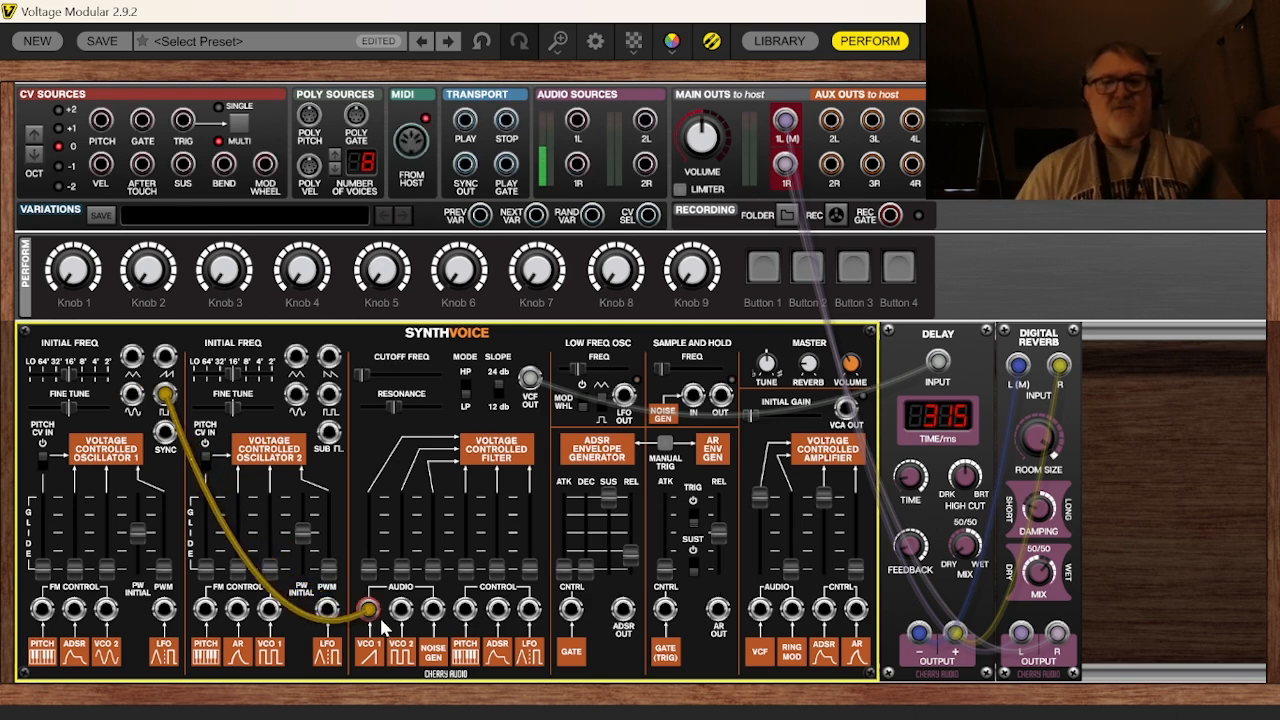
pyautogui.moveTo(369, 563); pyautogui.dragTo(393, 452)
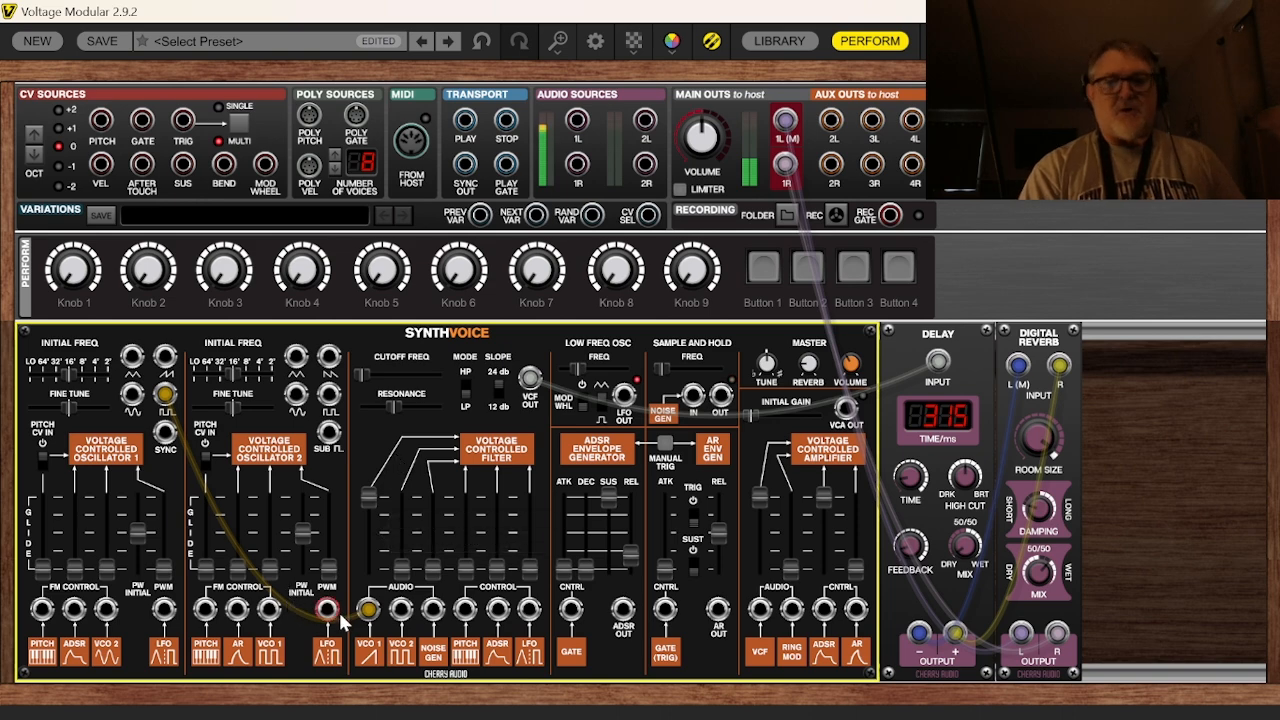
# Step: Remove the cable from VCO 1 to the filter and mix in VCO 2 at a high level with VCO 1 about halfway
pyautogui.moveTo(336, 608); pyautogui.dragTo(413, 497)
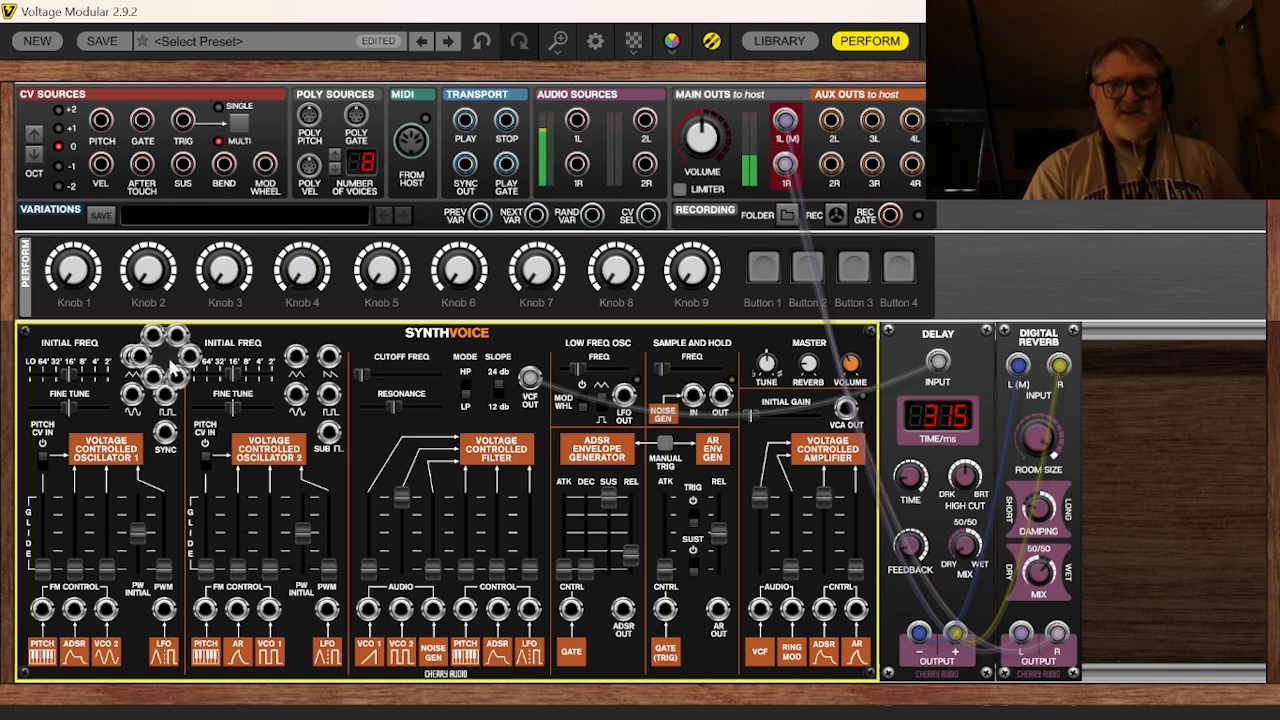
pyautogui.moveTo(368, 575); pyautogui.dragTo(372, 540)
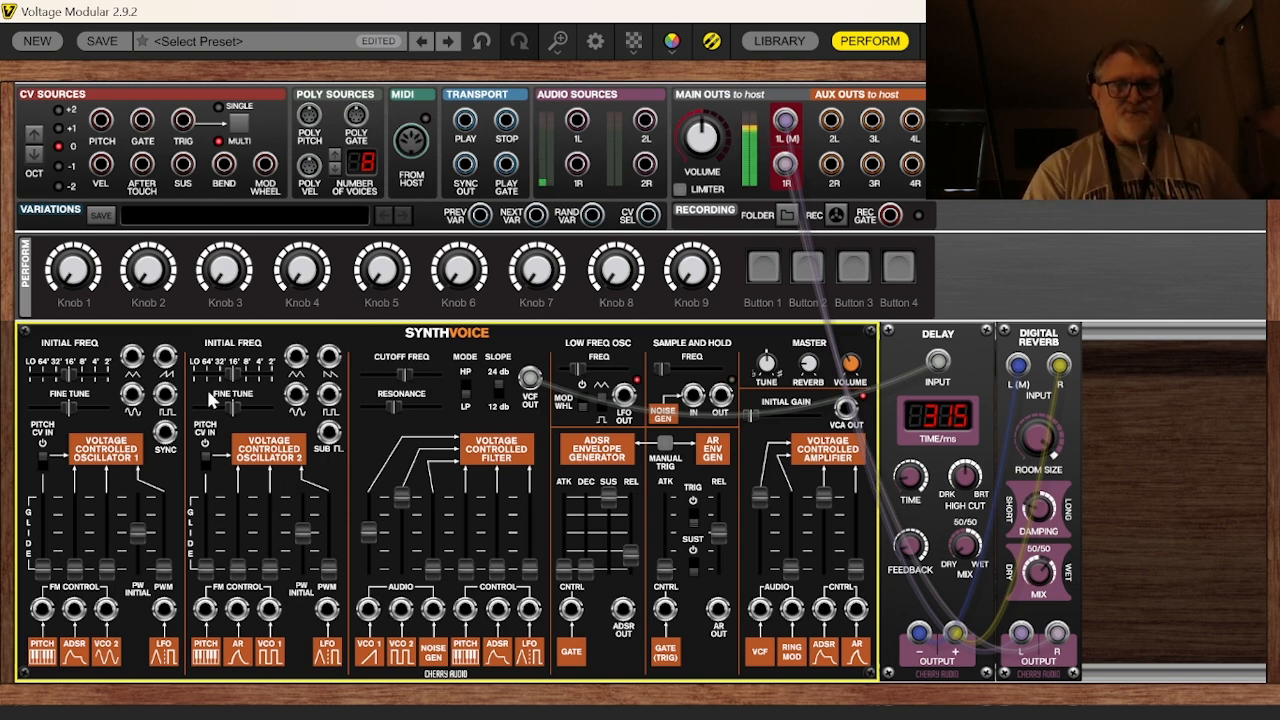
# Step: Try a VCO 2 fine tune of 0.36 and an initial frequency of 8', resetting the fine tune and returning to 16'
pyautogui.moveTo(235, 415); pyautogui.dragTo(237, 421)
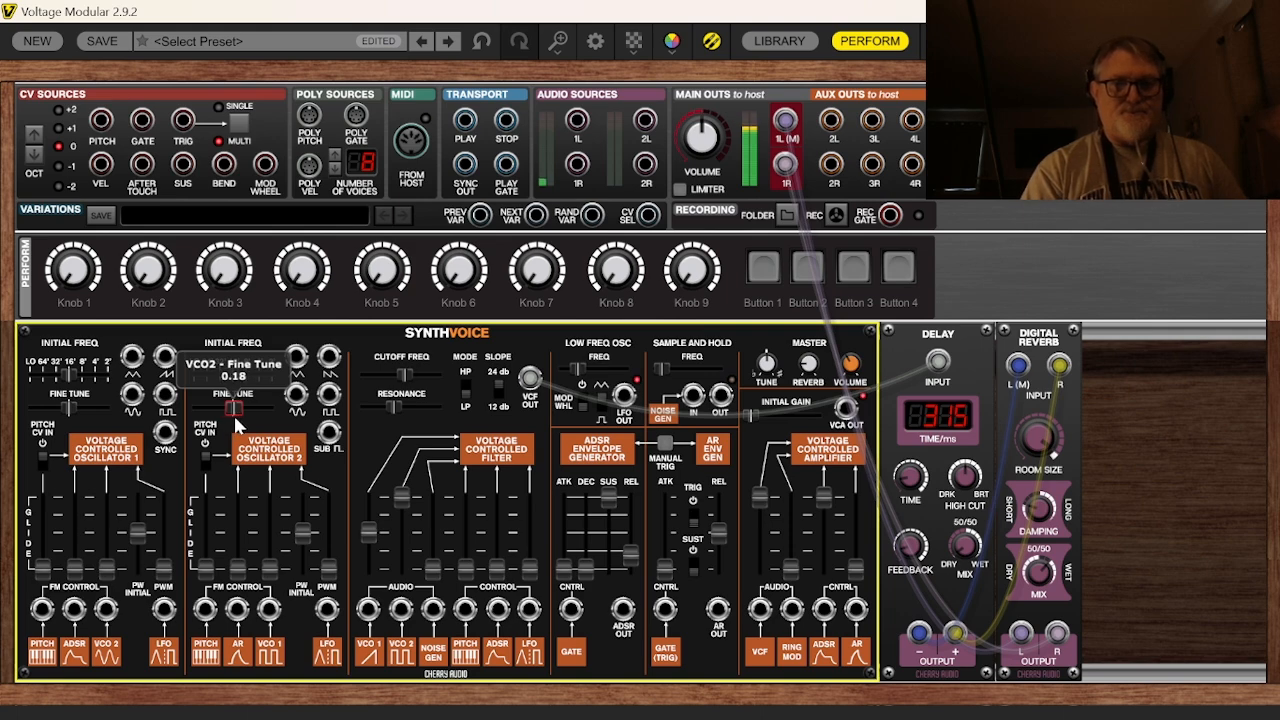
pyautogui.doubleClick(237, 423)
pyautogui.moveTo(237, 423); pyautogui.dragTo(238, 424)
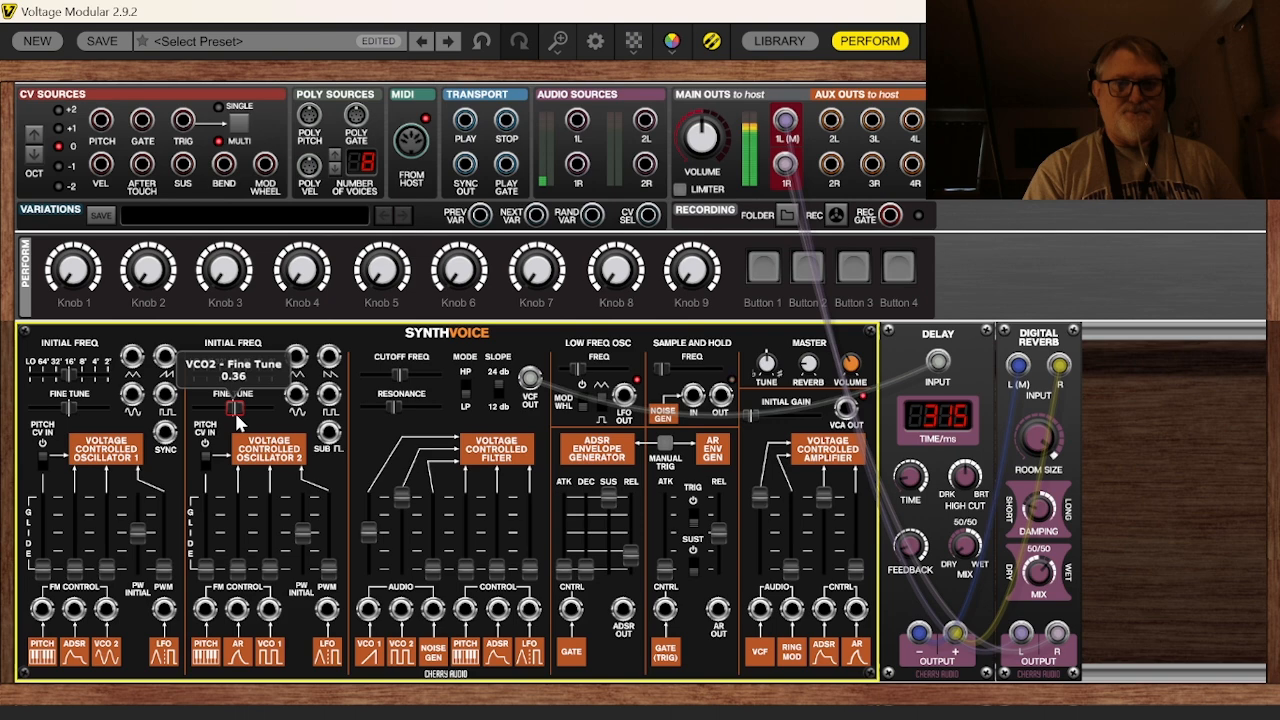
pyautogui.doubleClick(237, 423)
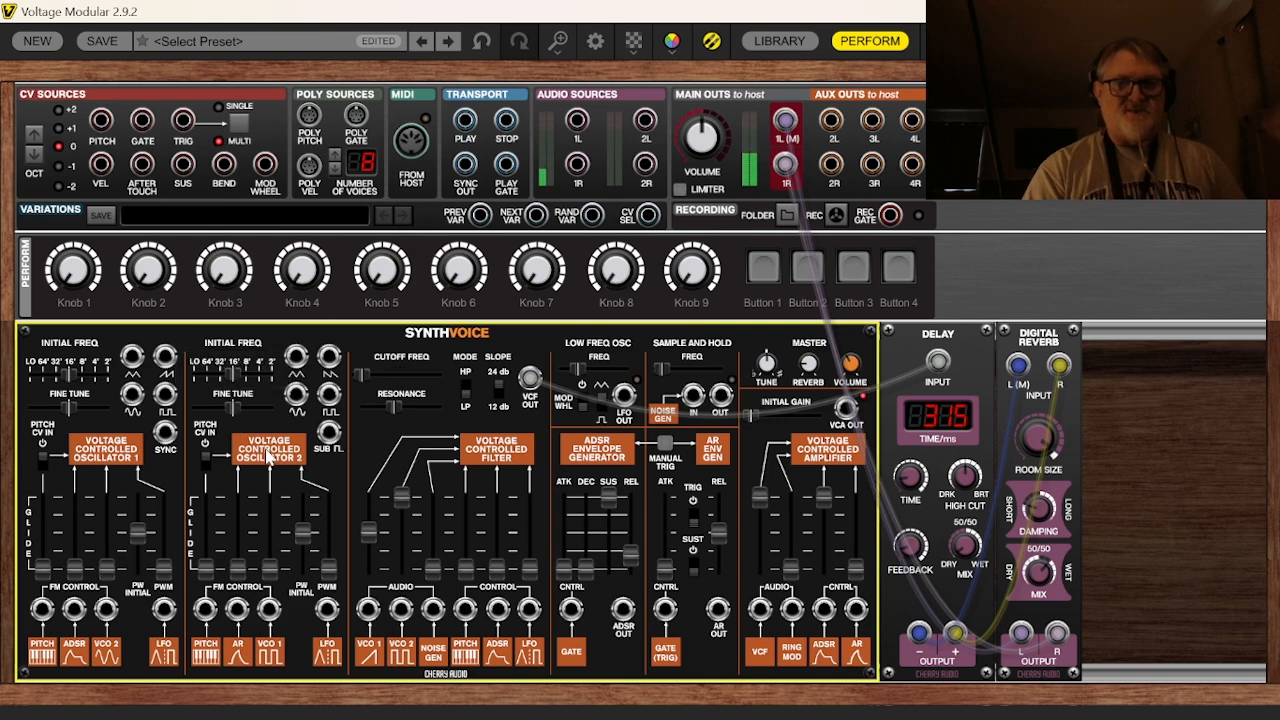
pyautogui.moveTo(240, 375); pyautogui.dragTo(250, 380)
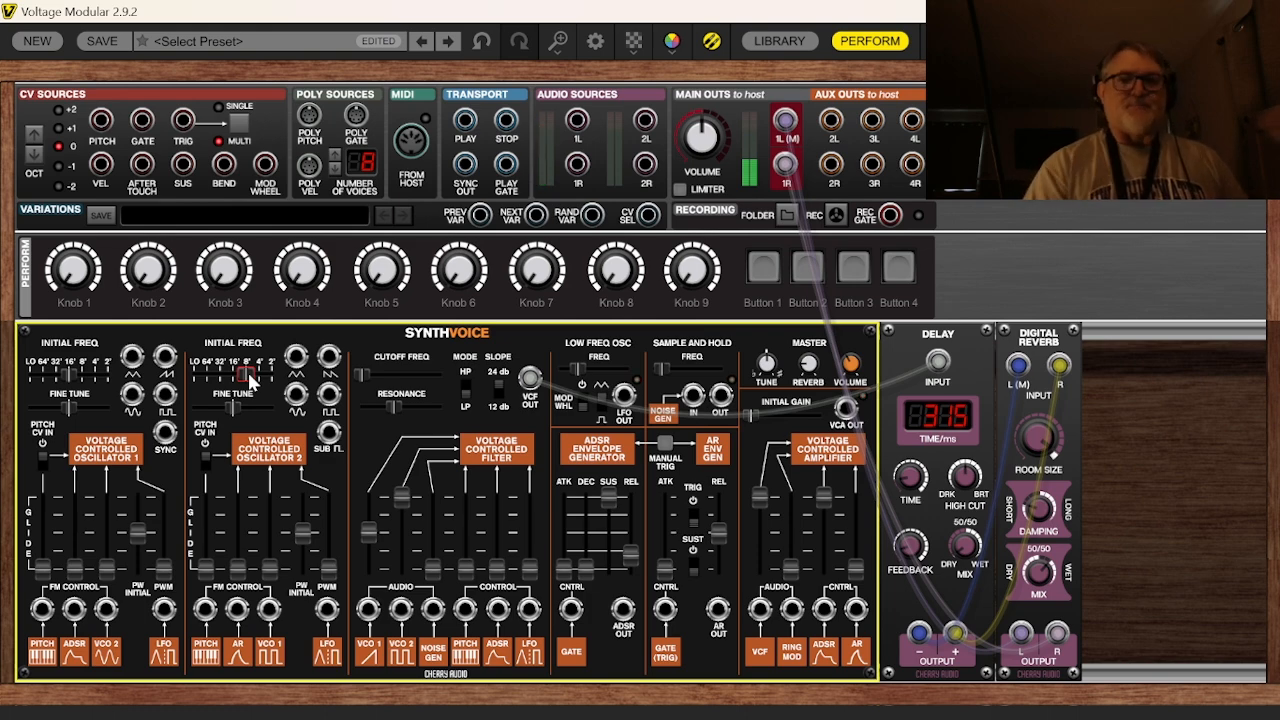
pyautogui.moveTo(249, 378); pyautogui.dragTo(238, 378)
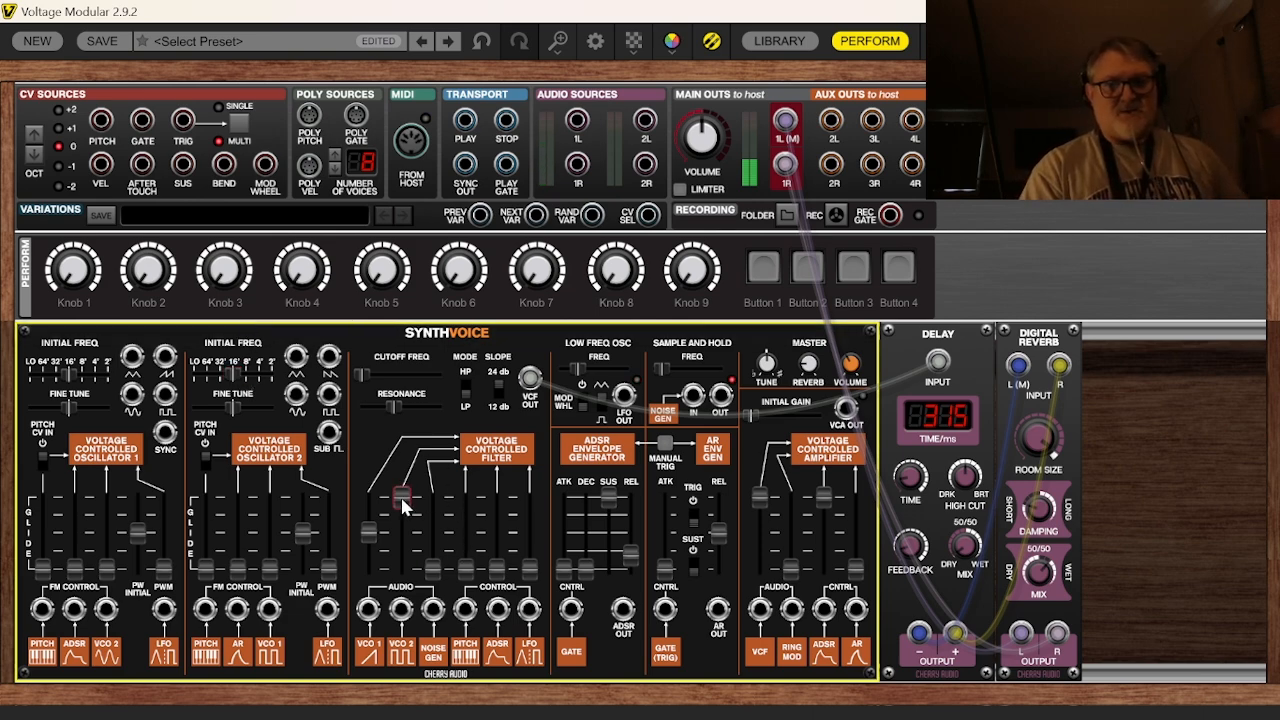
# Step: Feed only VCO 1 to the filter by raising its level and lowering VCO 2 to minimum, and reduce the filter's resonance slightly
pyautogui.moveTo(401, 496); pyautogui.dragTo(401, 600)
pyautogui.moveTo(373, 533); pyautogui.dragTo(385, 458)
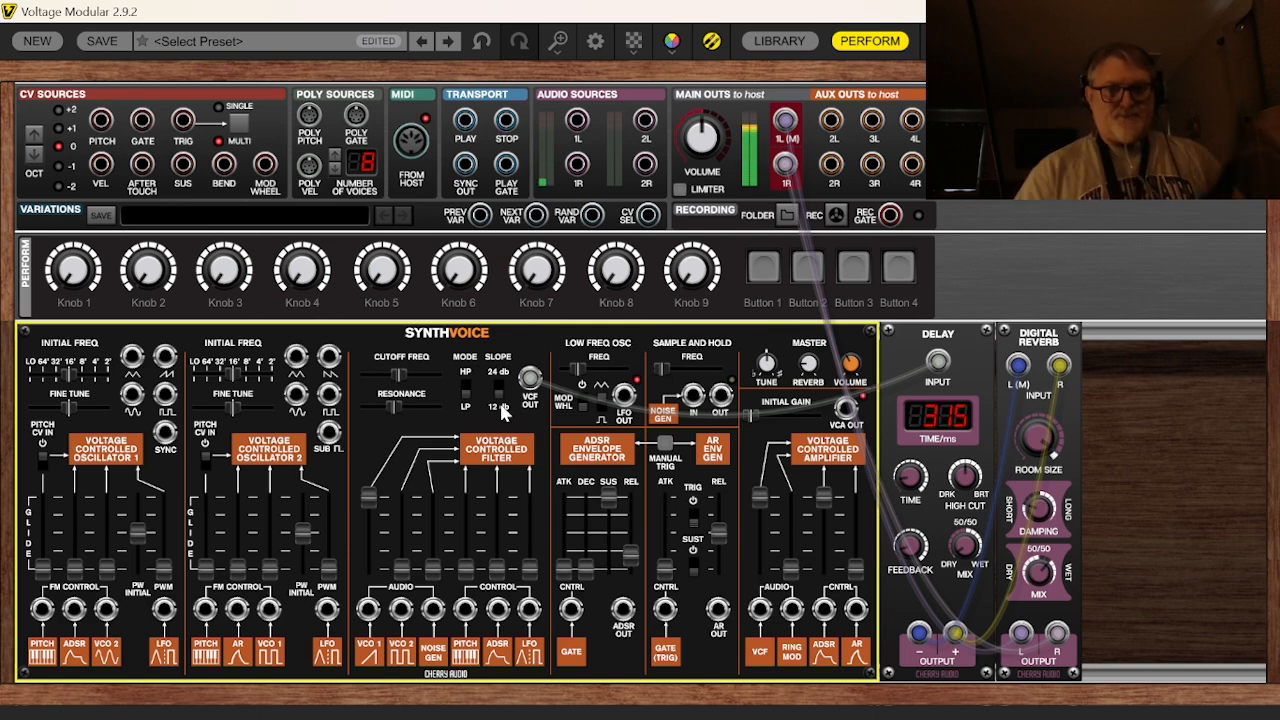
pyautogui.moveTo(392, 405); pyautogui.dragTo(387, 403)
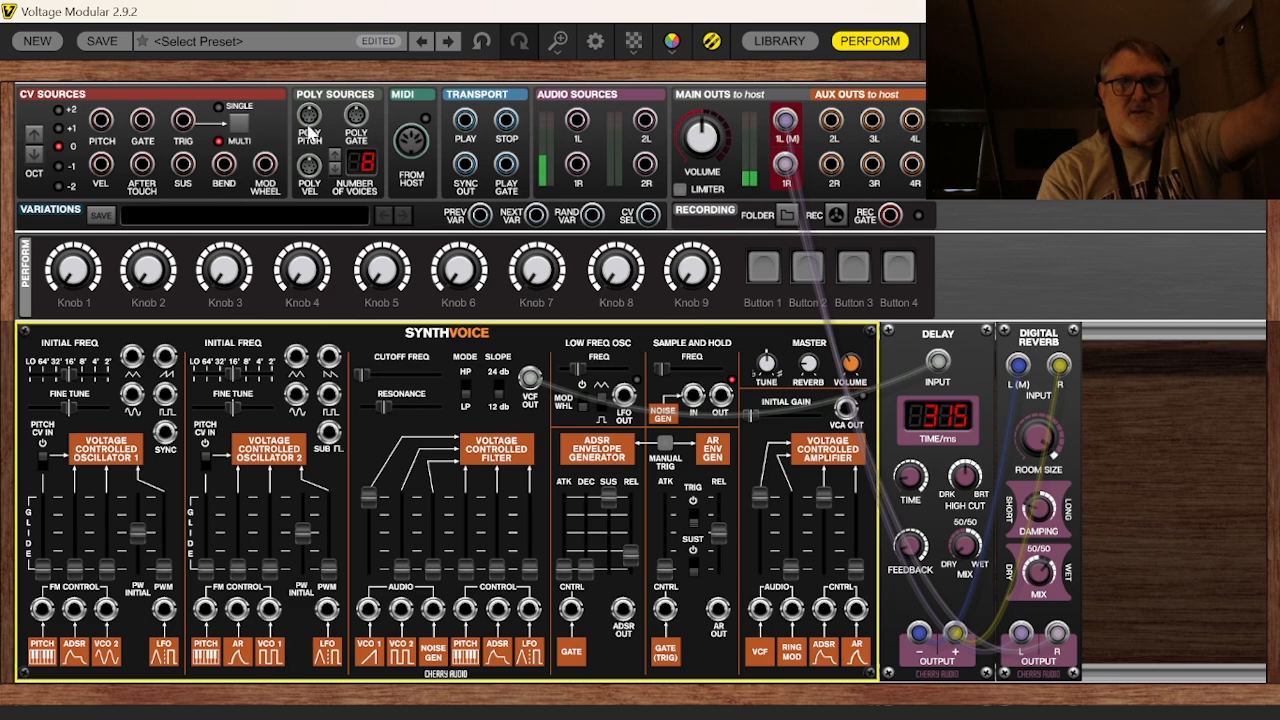
# Step: Open the preset browser and show the Lead category of the user presets
pyautogui.click(210, 42)
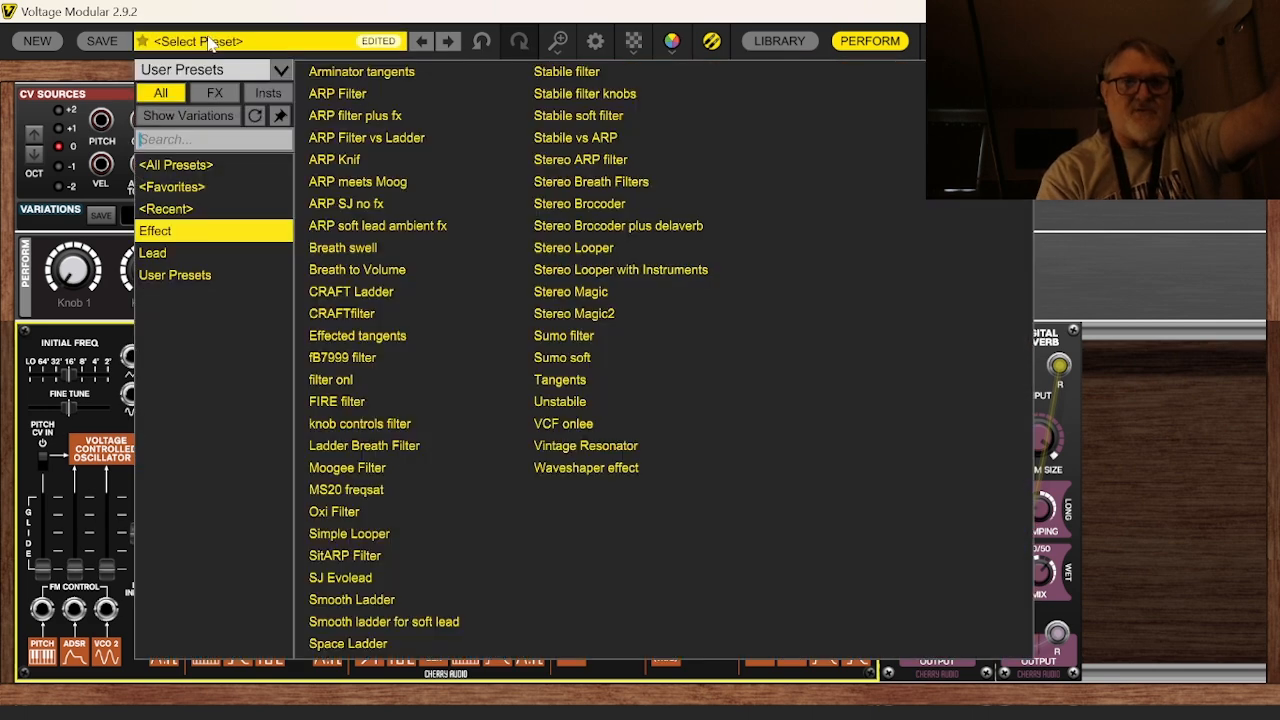
pyautogui.click(175, 256)
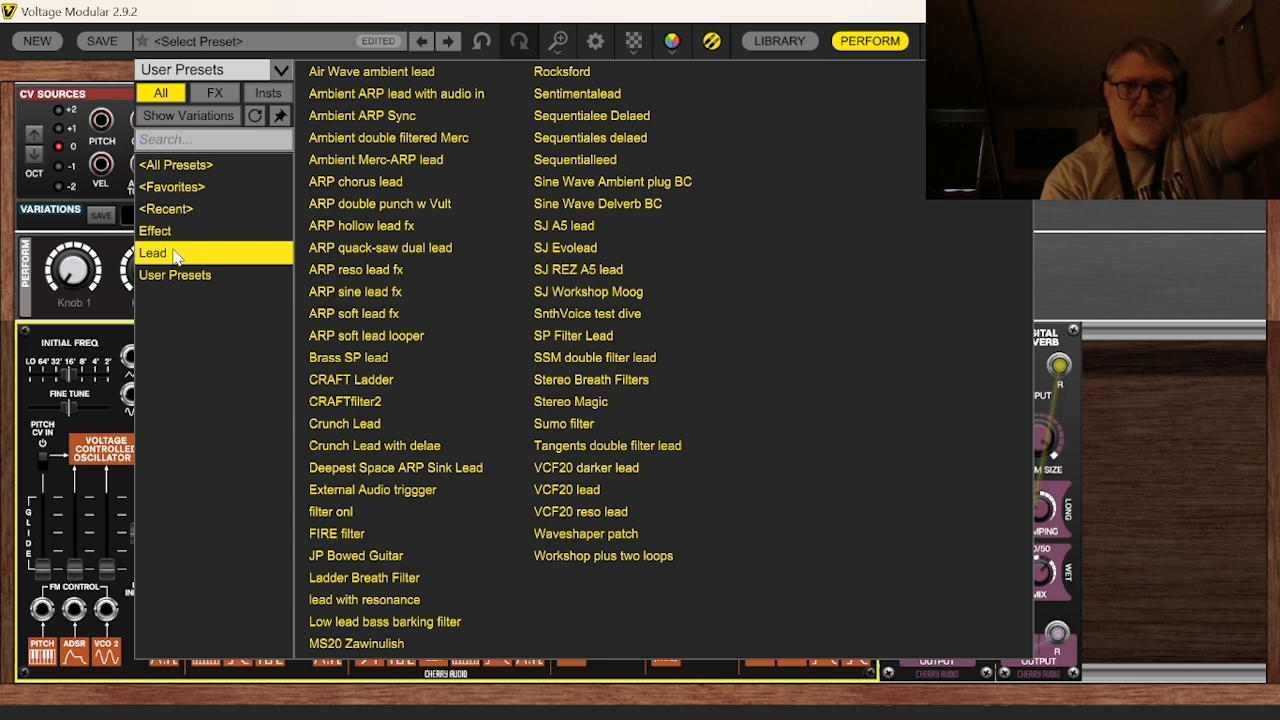
pyautogui.click(566, 162)
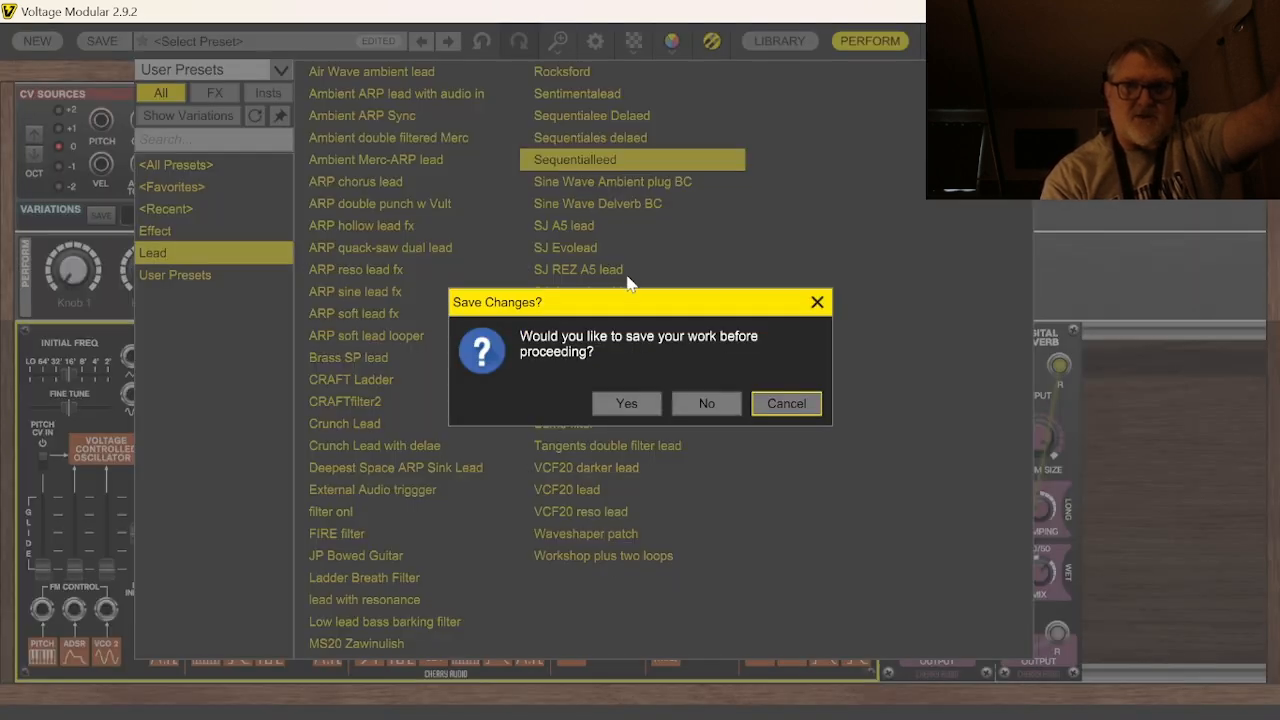
pyautogui.click(627, 404)
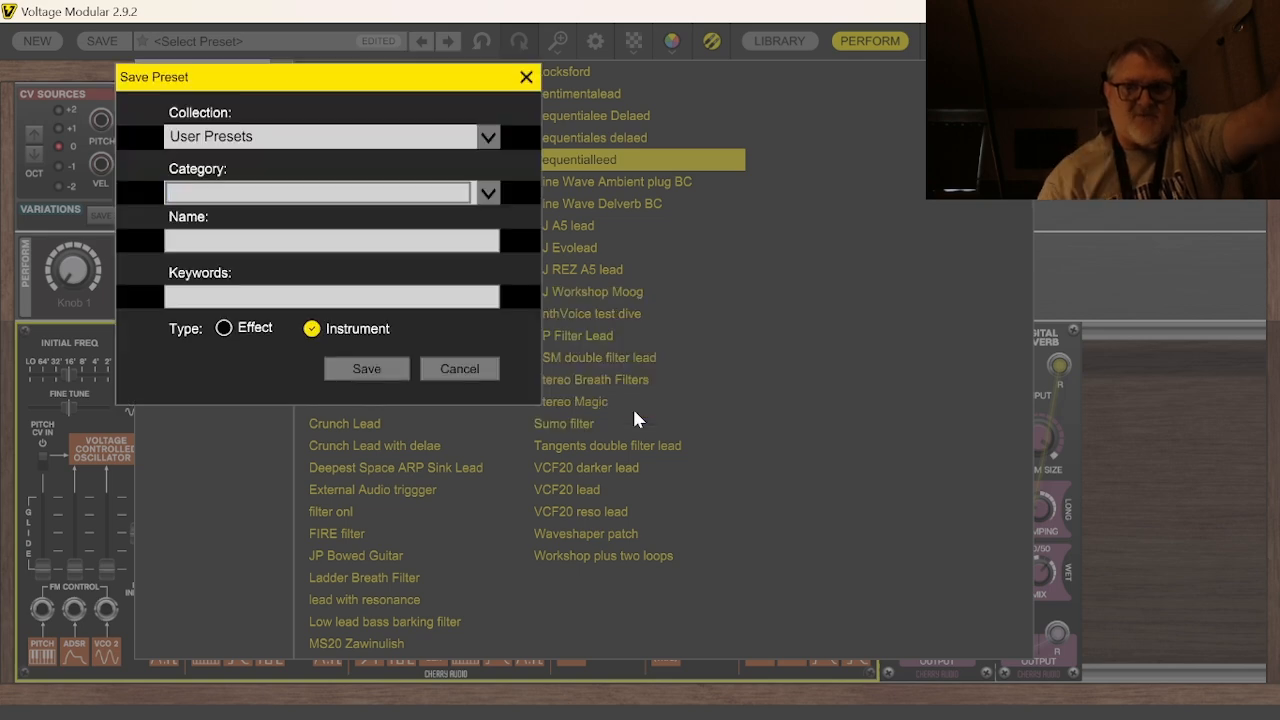
pyautogui.click(447, 372)
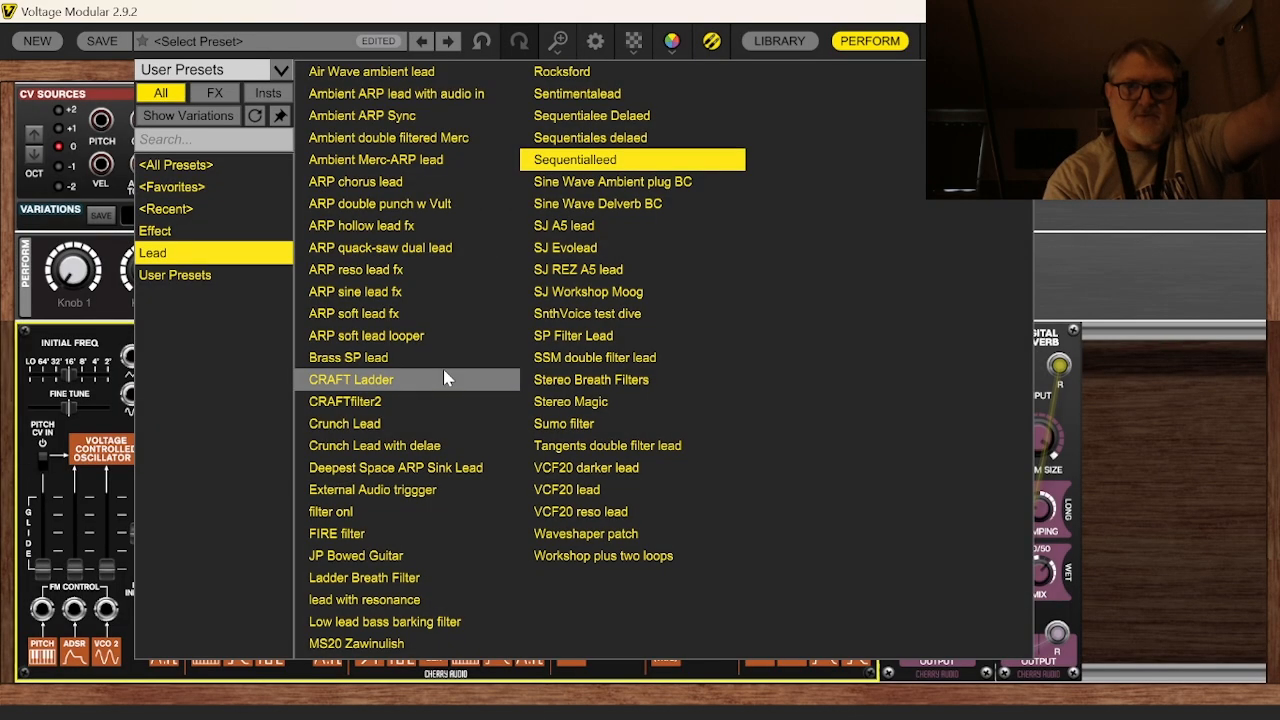
# Step: Load the Sequentialleed preset without saving the current patch
pyautogui.click(571, 163)
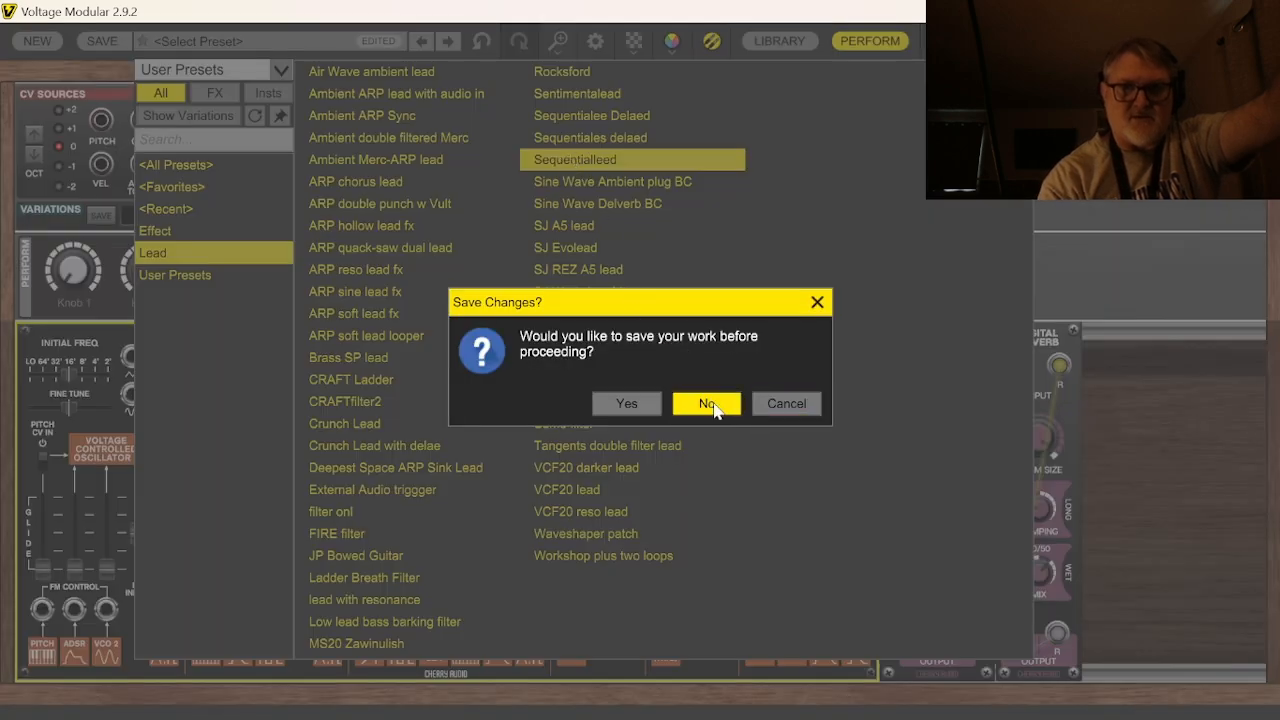
pyautogui.click(710, 404)
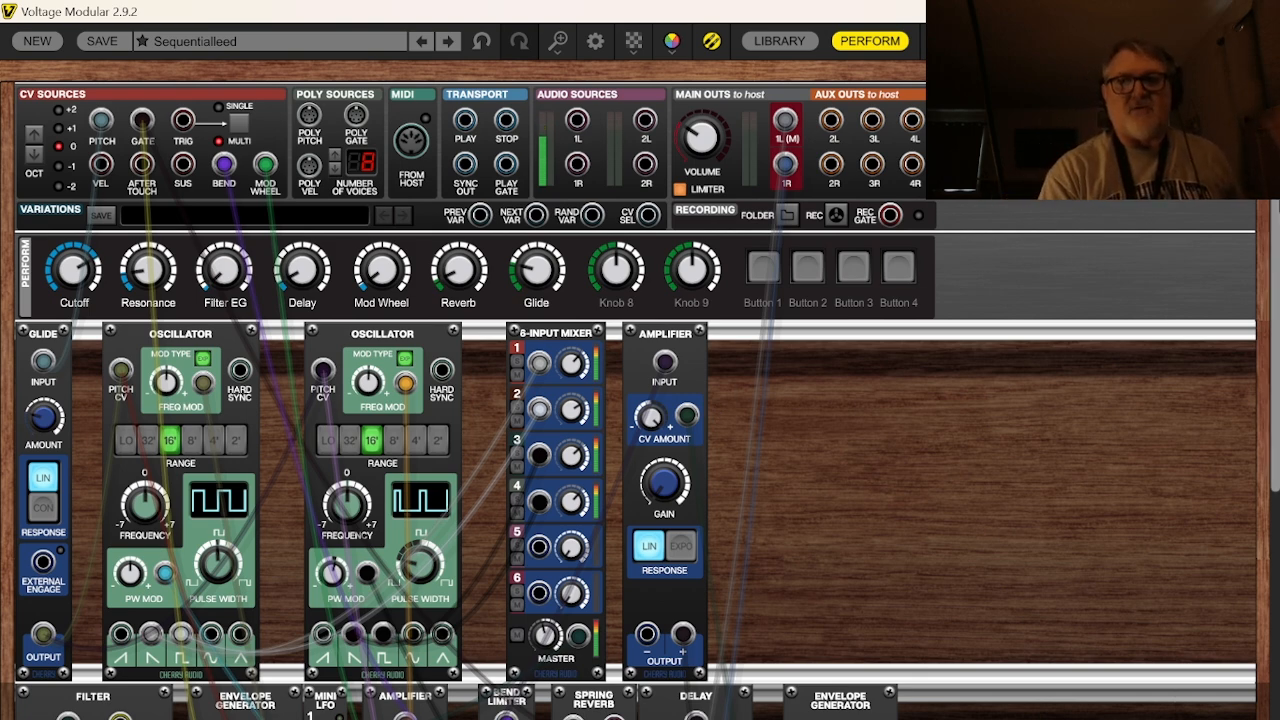
# Step: Adjust the dry/wet mix of the Sequentialleed patch's Delay module and set its delay time to 320 ms
pyautogui.scroll(-3, 1273, 280)
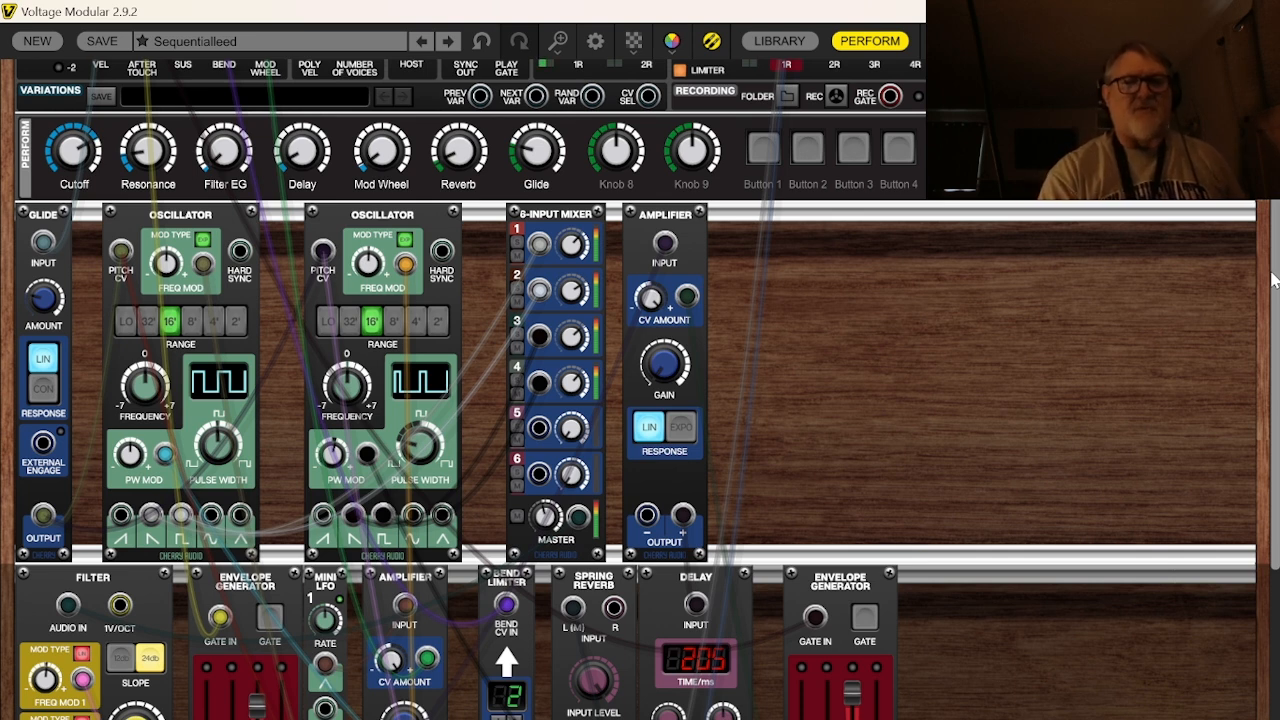
pyautogui.moveTo(1276, 282); pyautogui.dragTo(1276, 364)
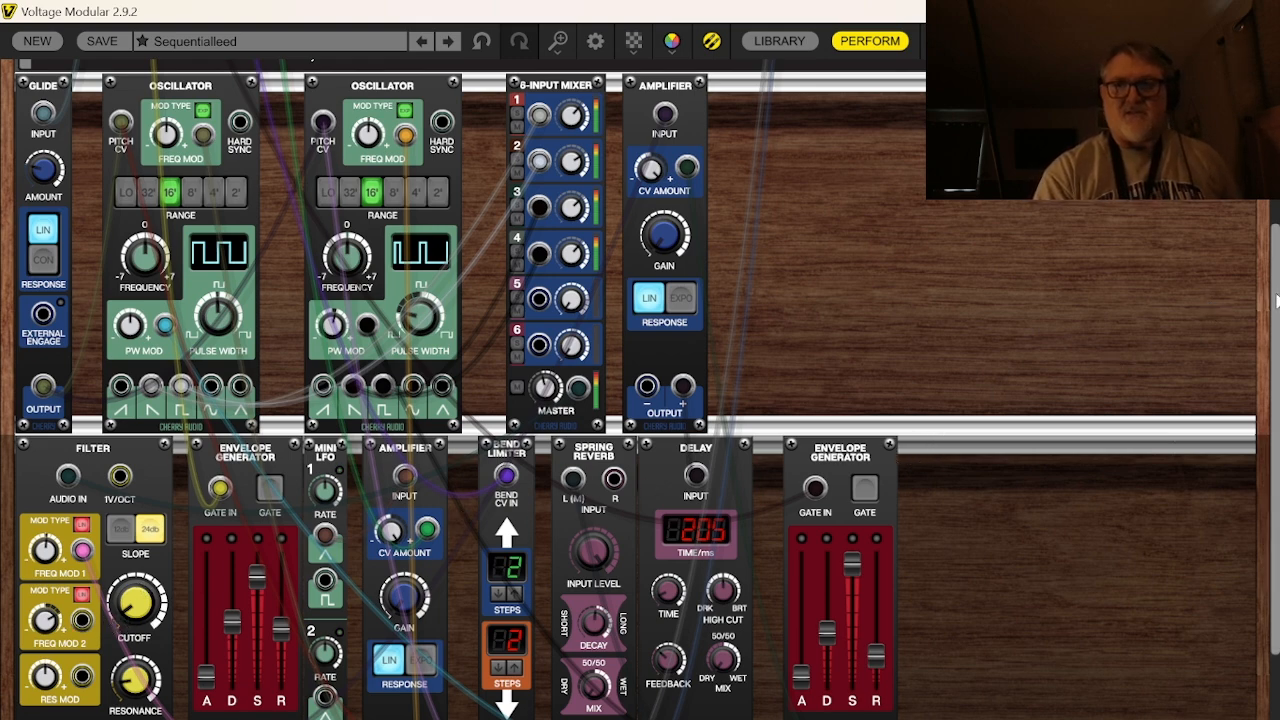
pyautogui.moveTo(1275, 302); pyautogui.dragTo(1275, 380)
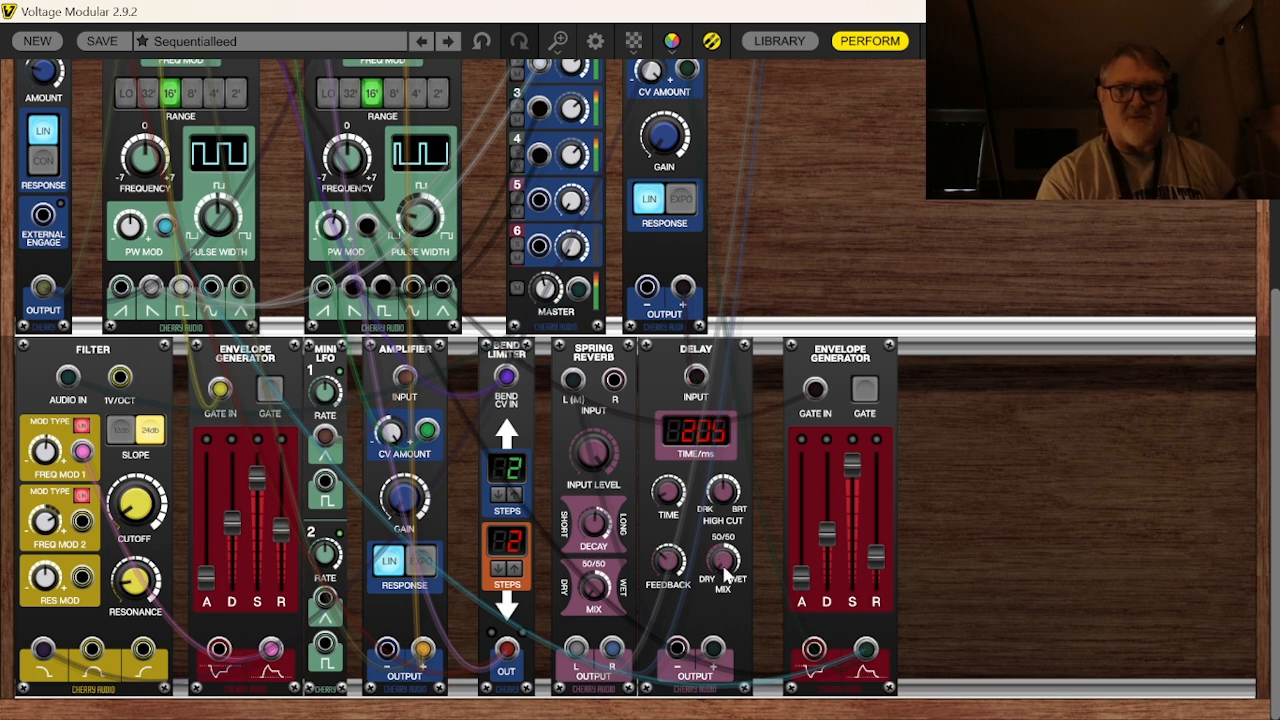
pyautogui.moveTo(724, 572); pyautogui.dragTo(728, 562)
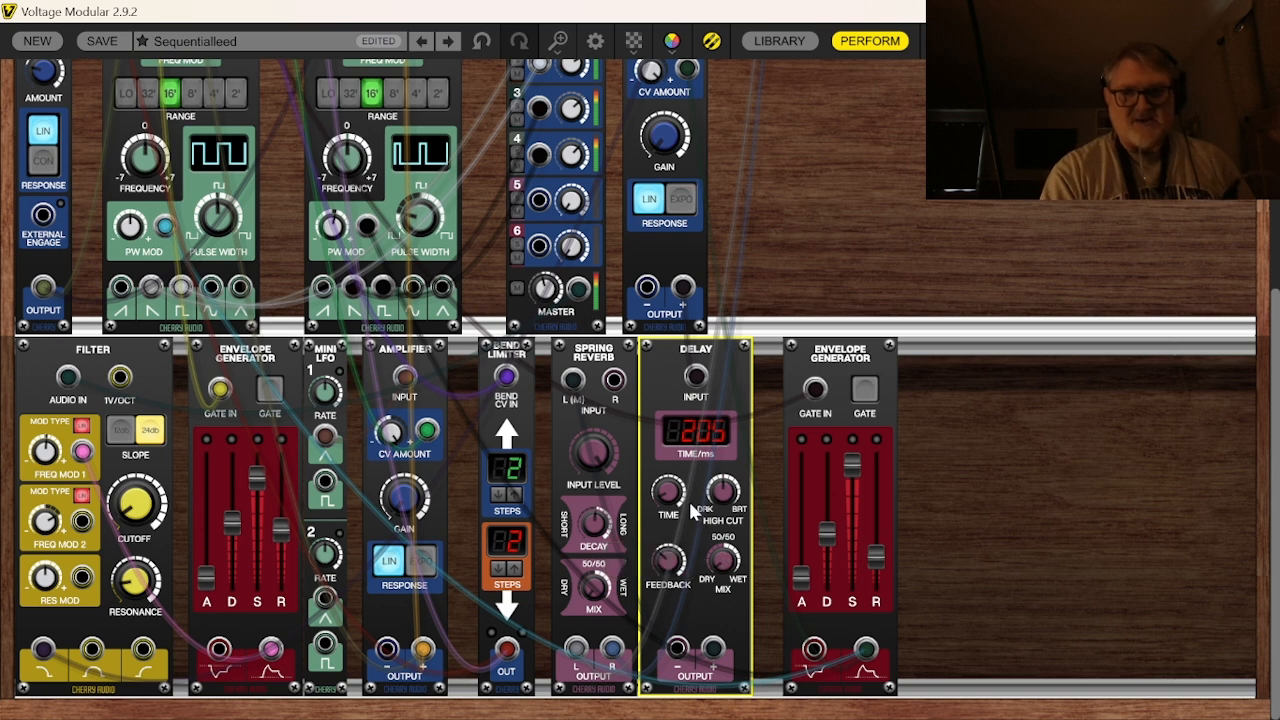
pyautogui.moveTo(669, 494); pyautogui.dragTo(672, 480)
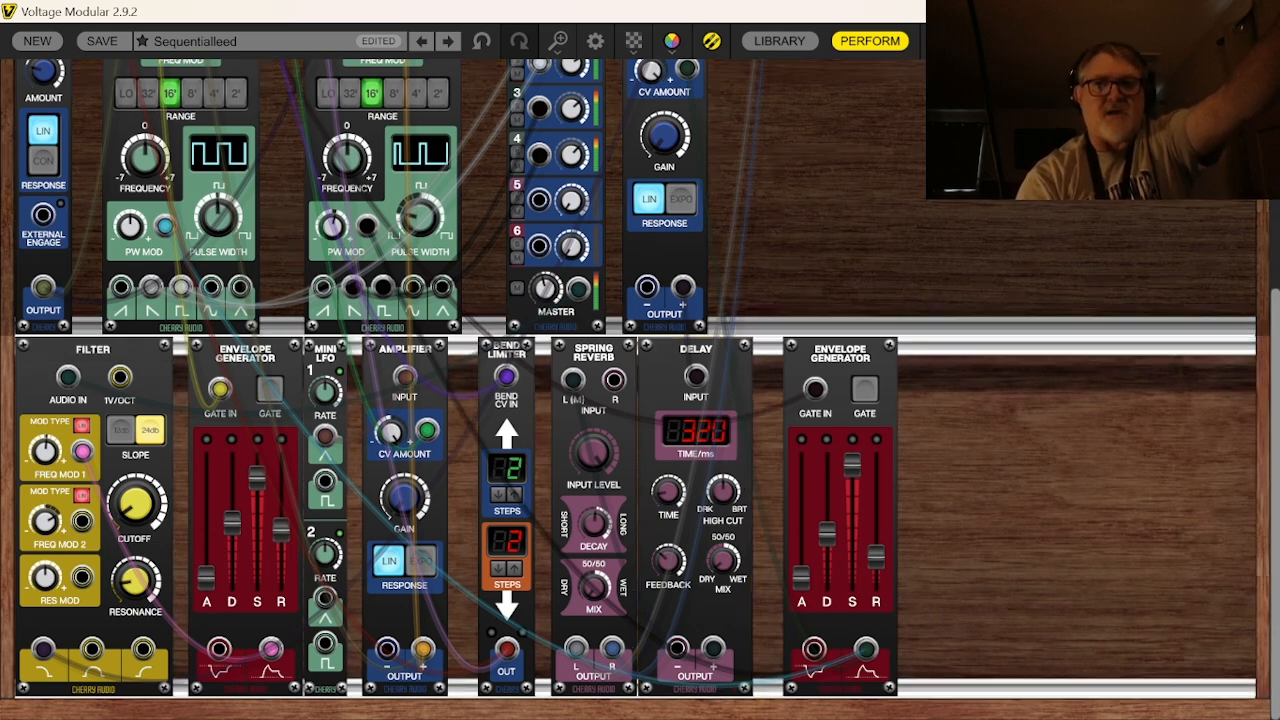
pyautogui.scroll(3, 640, 390)
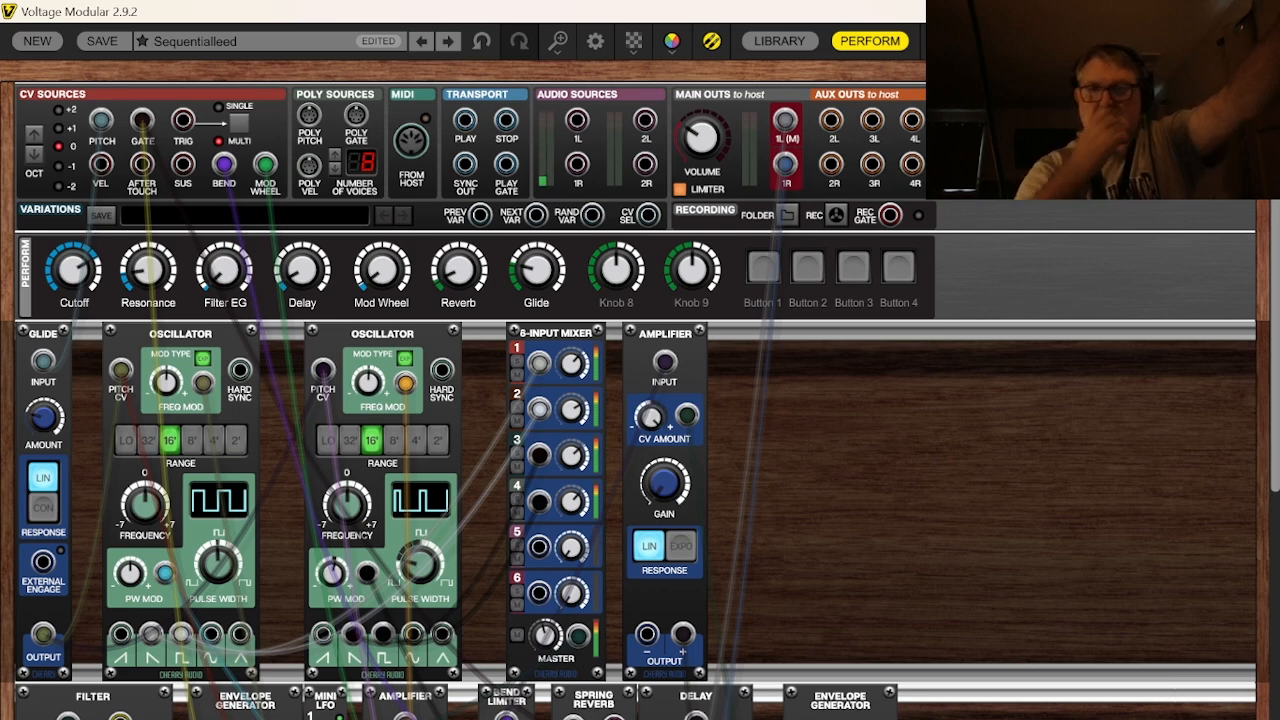
pyautogui.scroll(-3, 640, 390)
pyautogui.moveTo(1276, 245); pyautogui.dragTo(1273, 352)
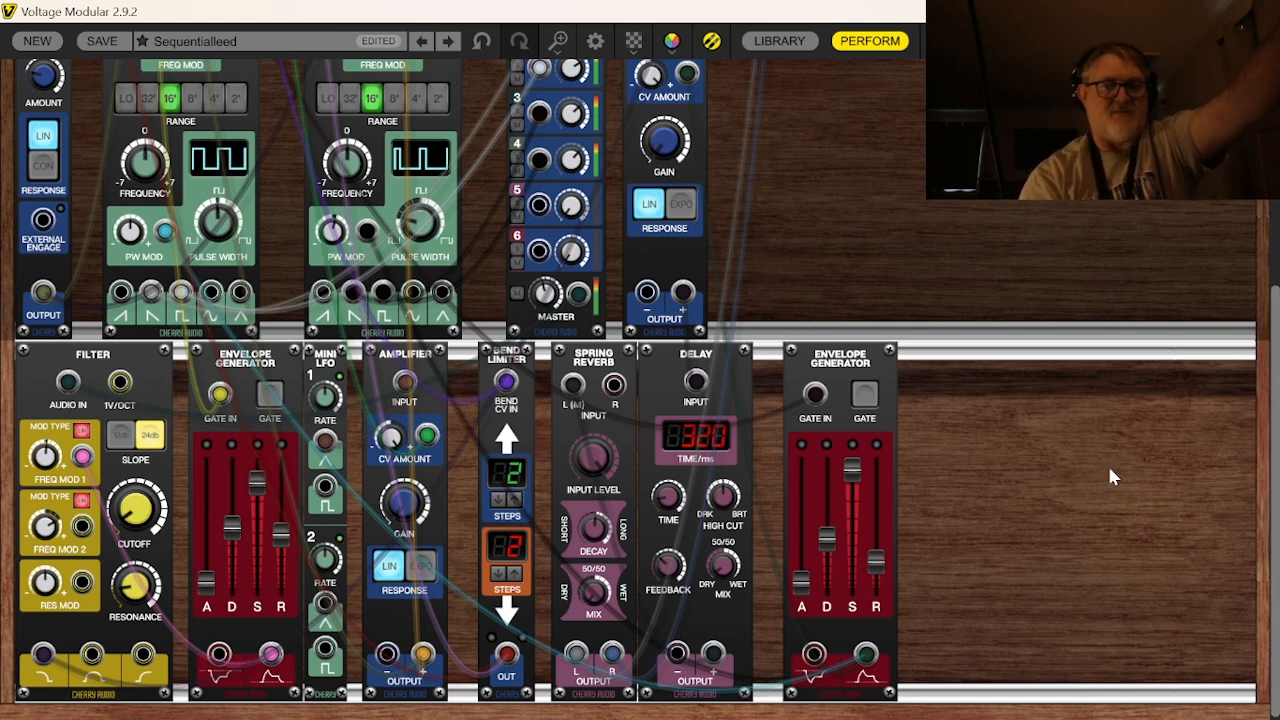
# Step: Adjust the wet/dry mix of the Spring Reverb module in the Sequentialleed patch
pyautogui.click(594, 605)
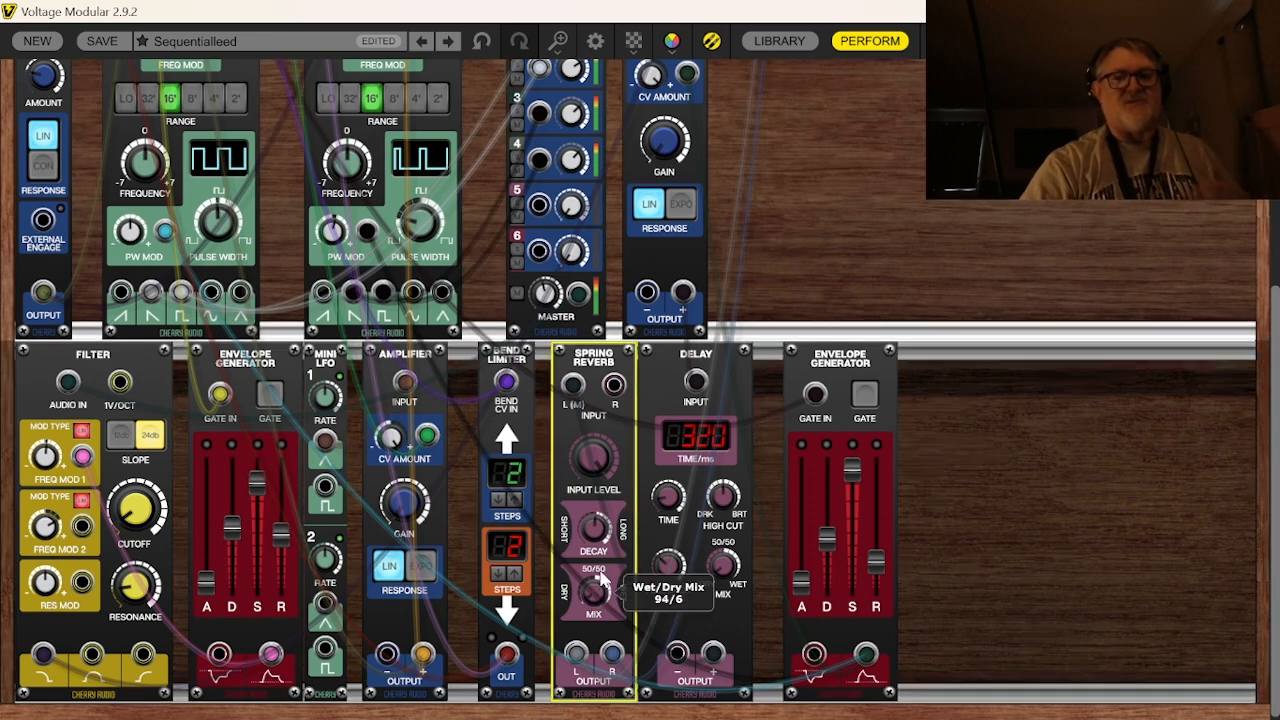
pyautogui.moveTo(601, 570); pyautogui.dragTo(628, 558)
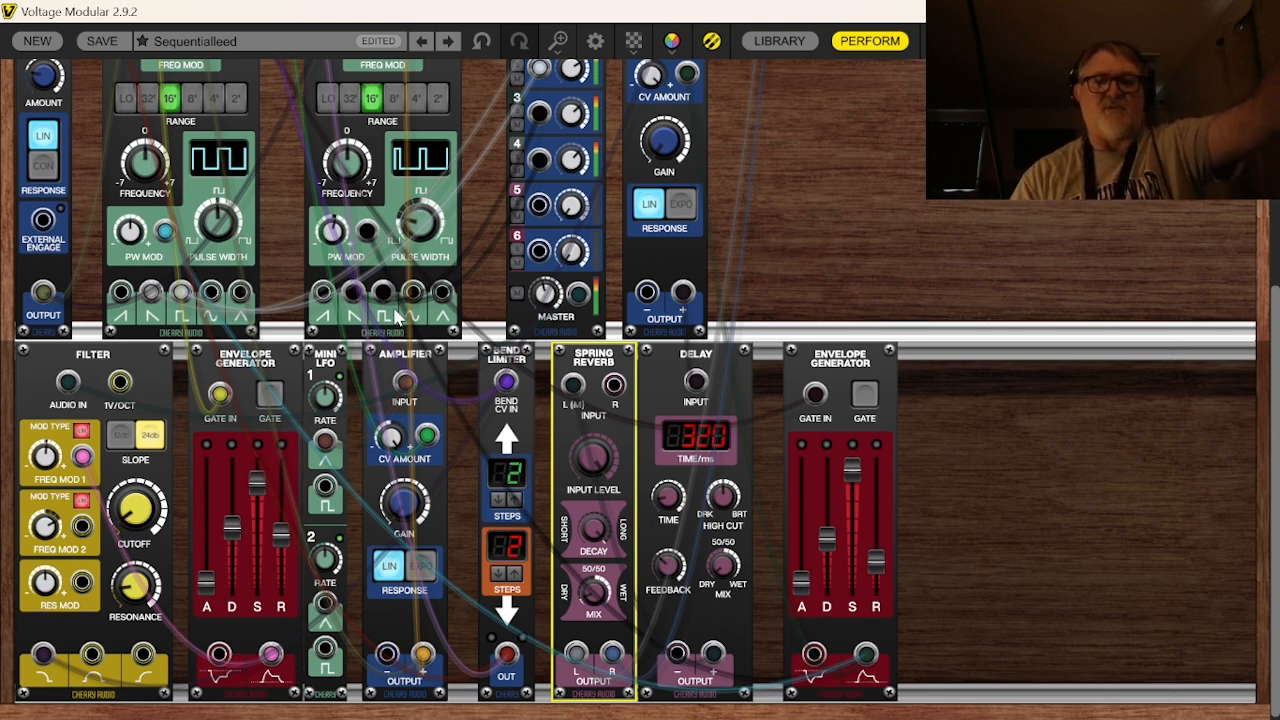
# Step: Load the SJ A5 lead preset from the Lead category without saving the current patch
pyautogui.click(221, 50)
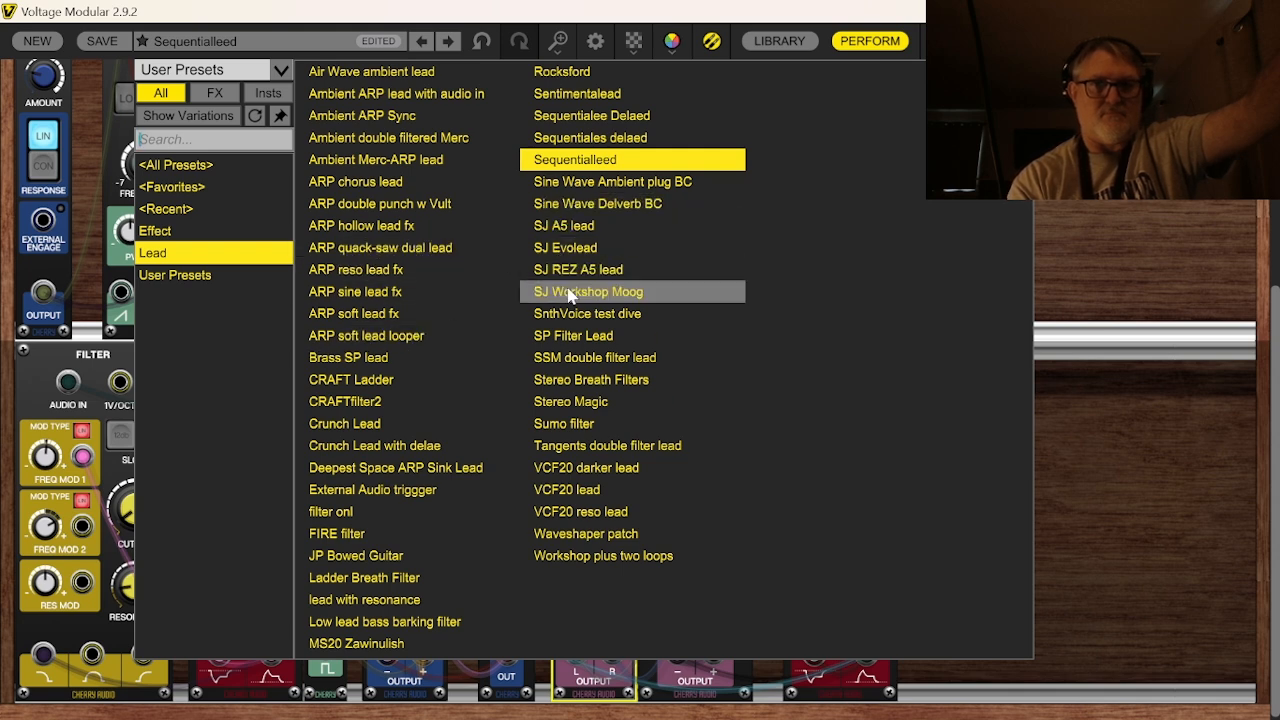
pyautogui.click(577, 229)
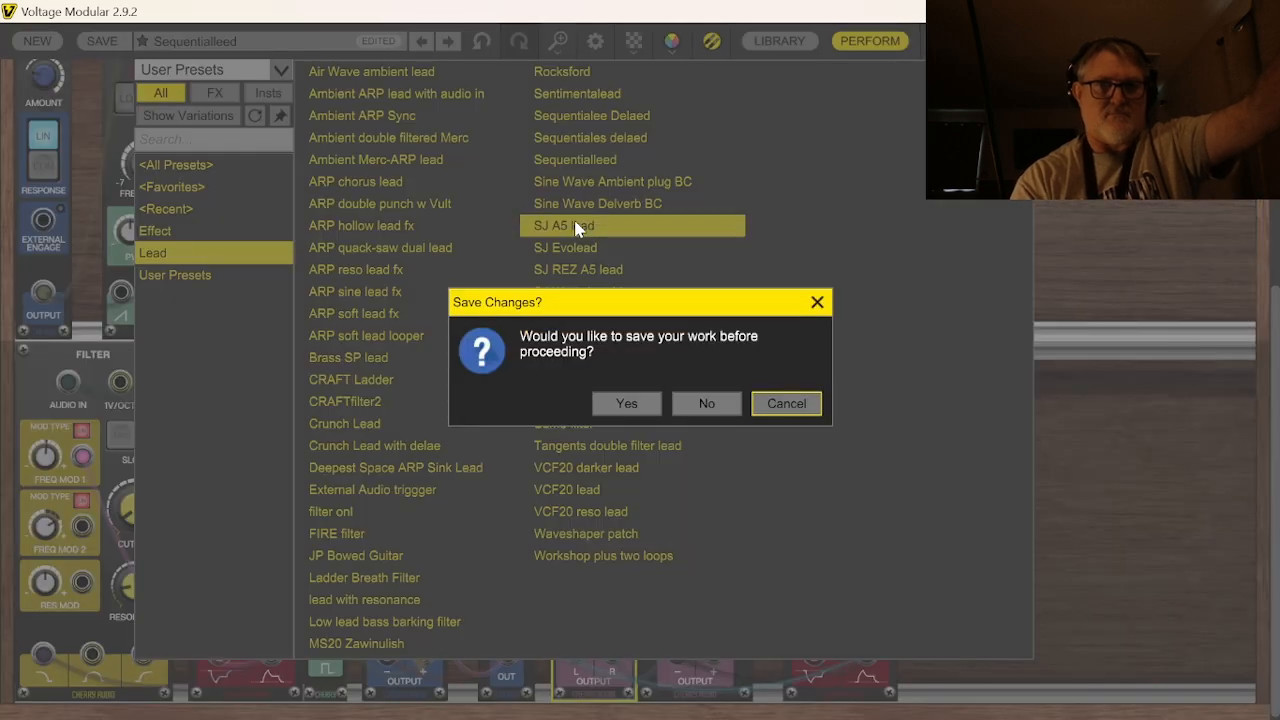
pyautogui.click(704, 404)
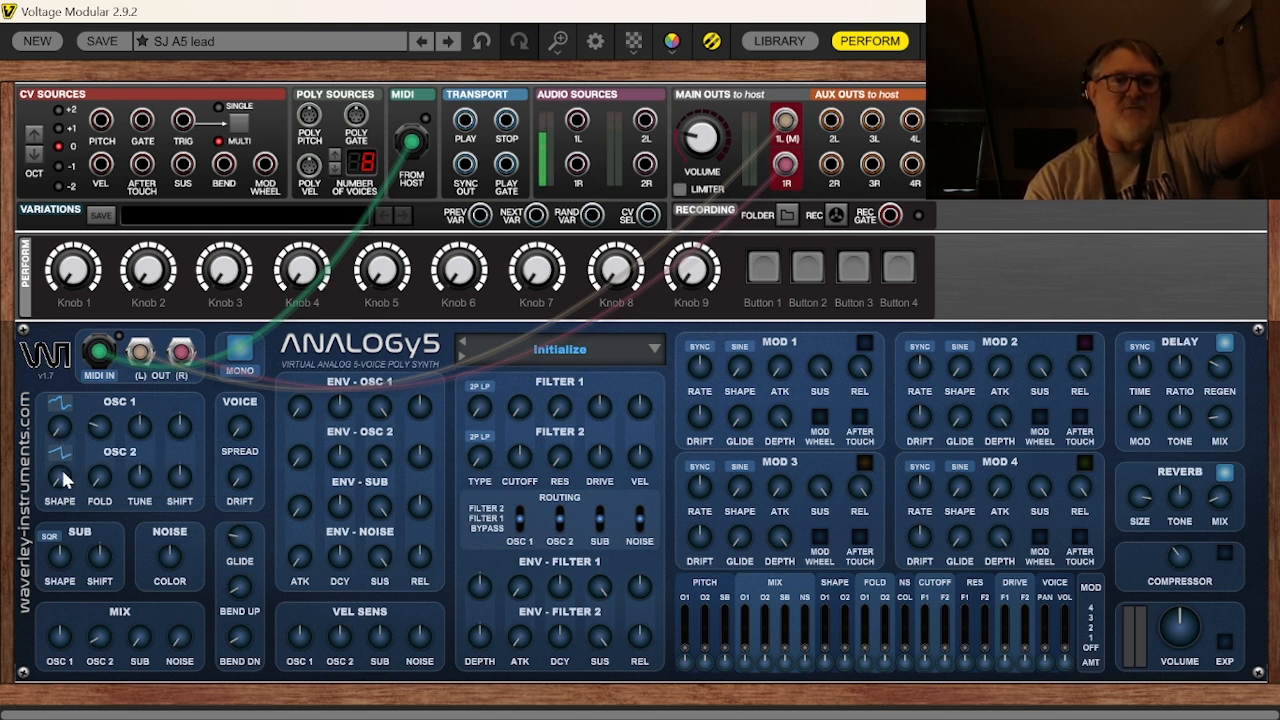
# Step: Lower the OSC 2 shape to its minimum and raise the OSC 1 fold slightly on the ANALOGy5 synth
pyautogui.moveTo(62, 474); pyautogui.dragTo(100, 543)
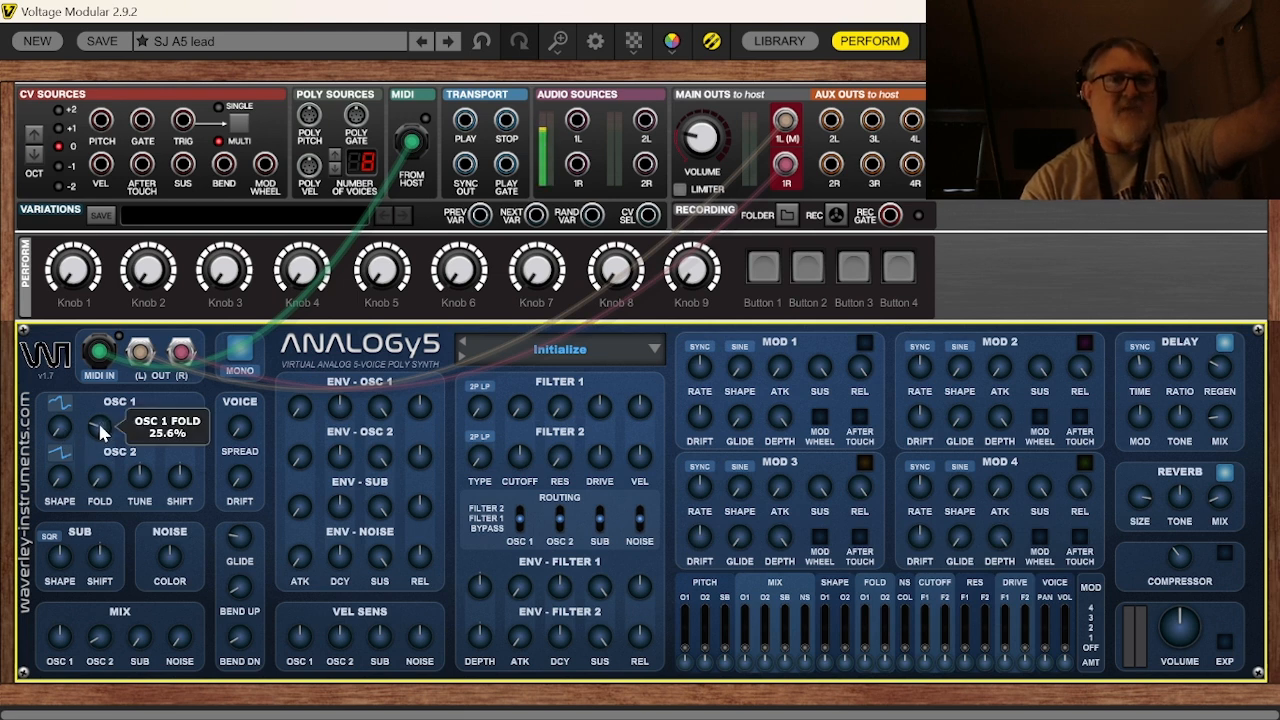
pyautogui.moveTo(99, 437)
pyautogui.mouseDown()
pyautogui.moveTo(103, 541)
pyautogui.moveTo(116, 396)
pyautogui.moveTo(110, 447)
pyautogui.moveTo(110, 429)
pyautogui.mouseUp()
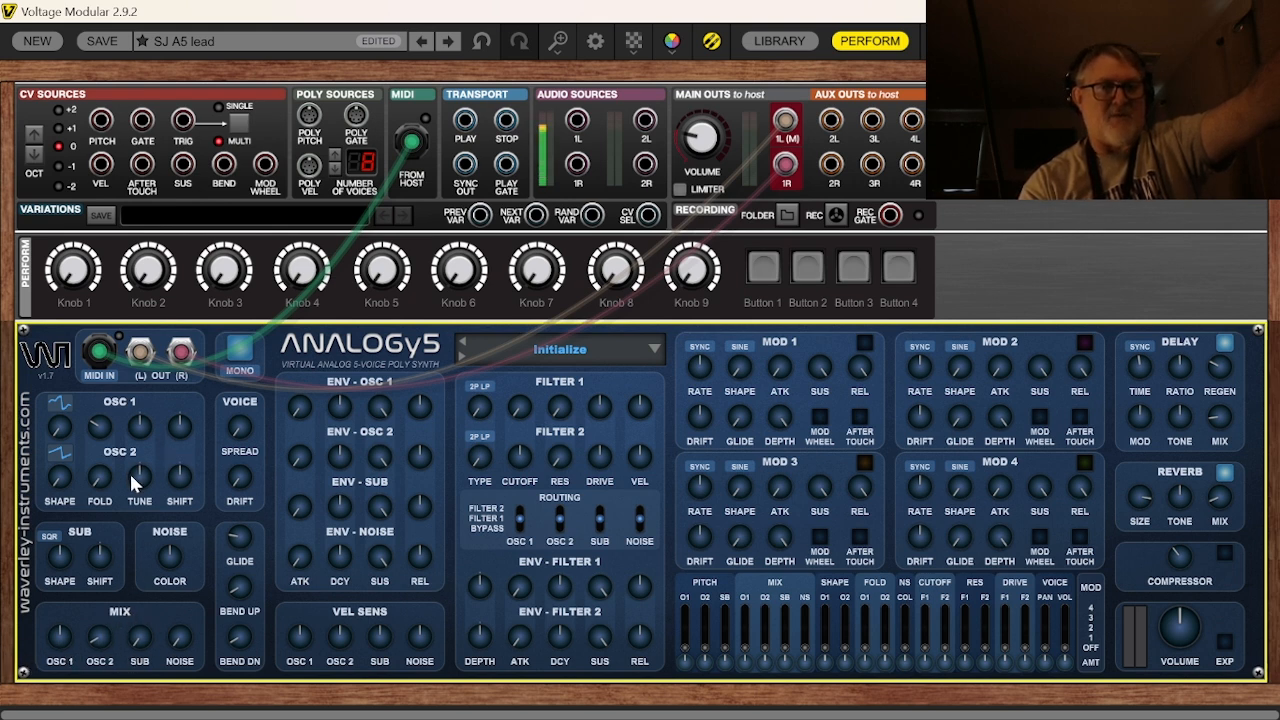
pyautogui.moveTo(137, 477)
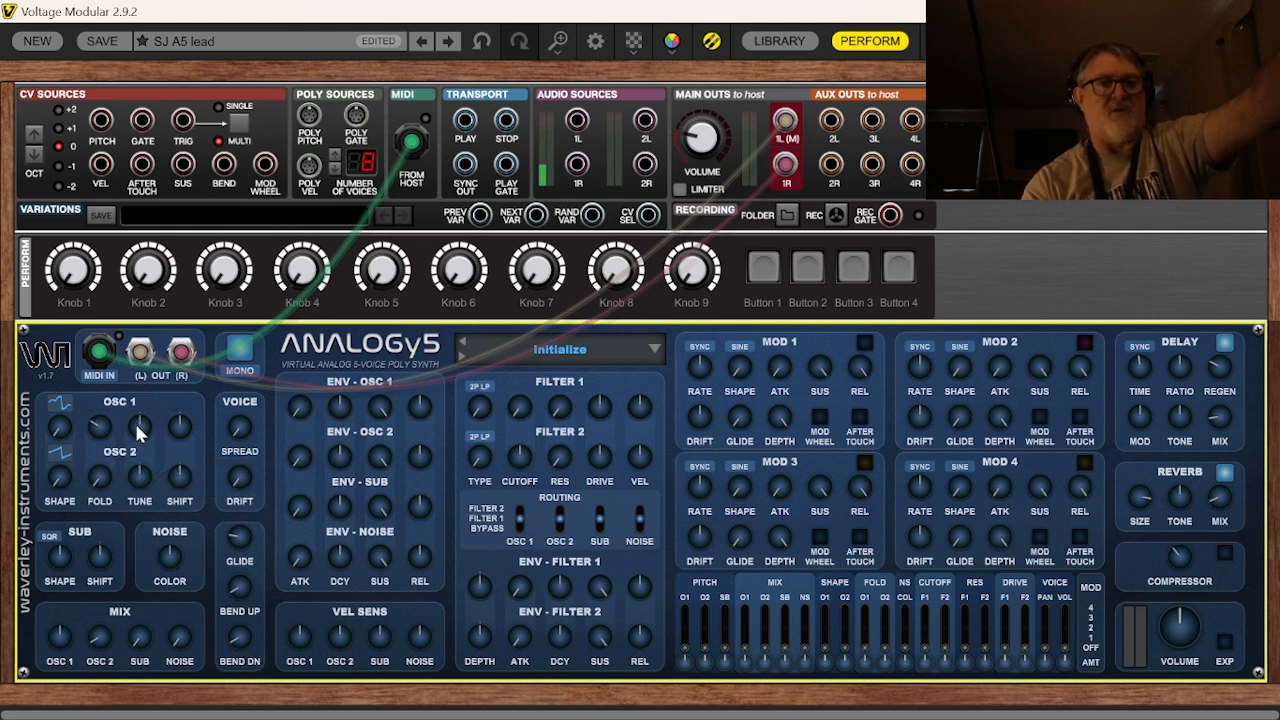
pyautogui.moveTo(138, 430)
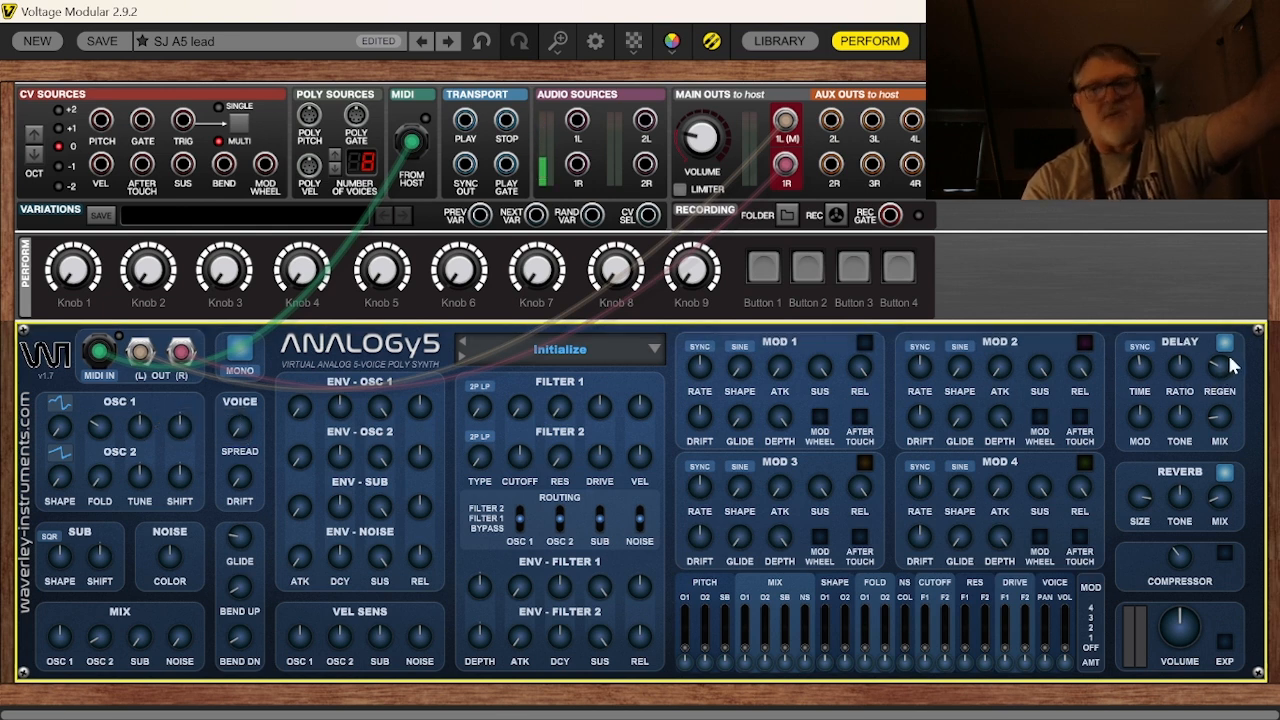
# Step: Show the available filter types for Filter 1 without choosing a different one
pyautogui.moveTo(1230, 366)
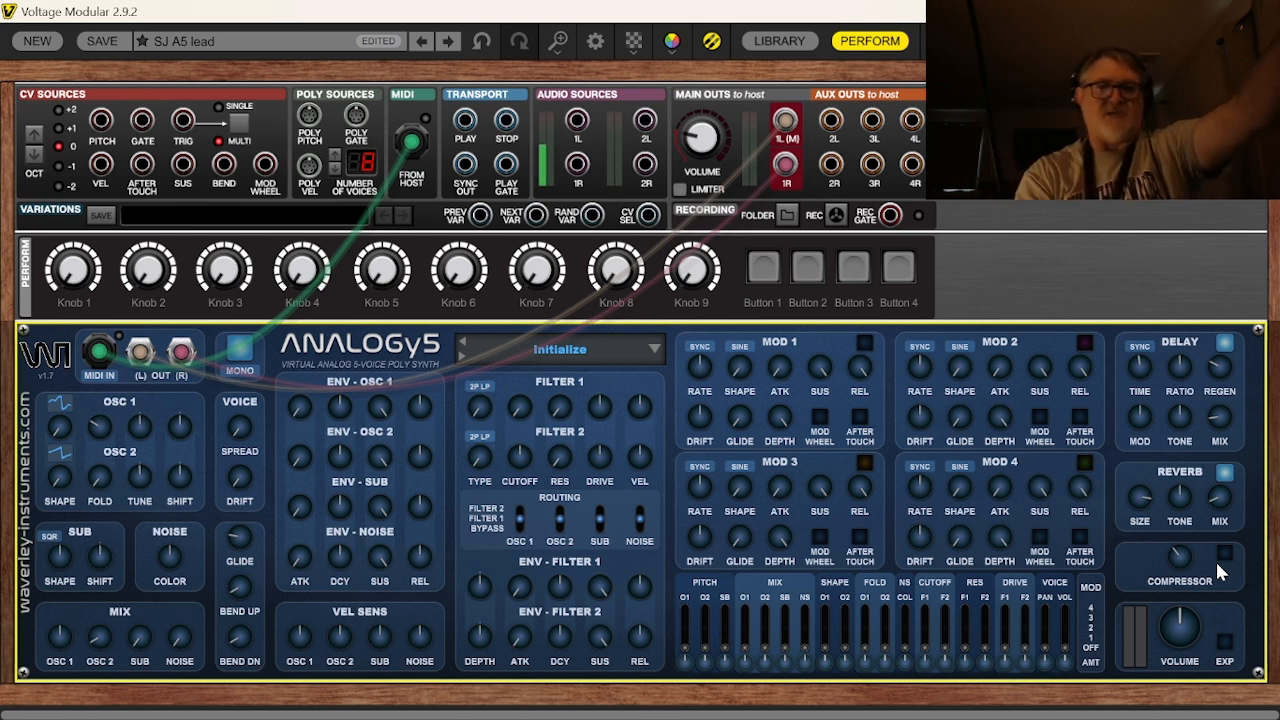
pyautogui.click(481, 388)
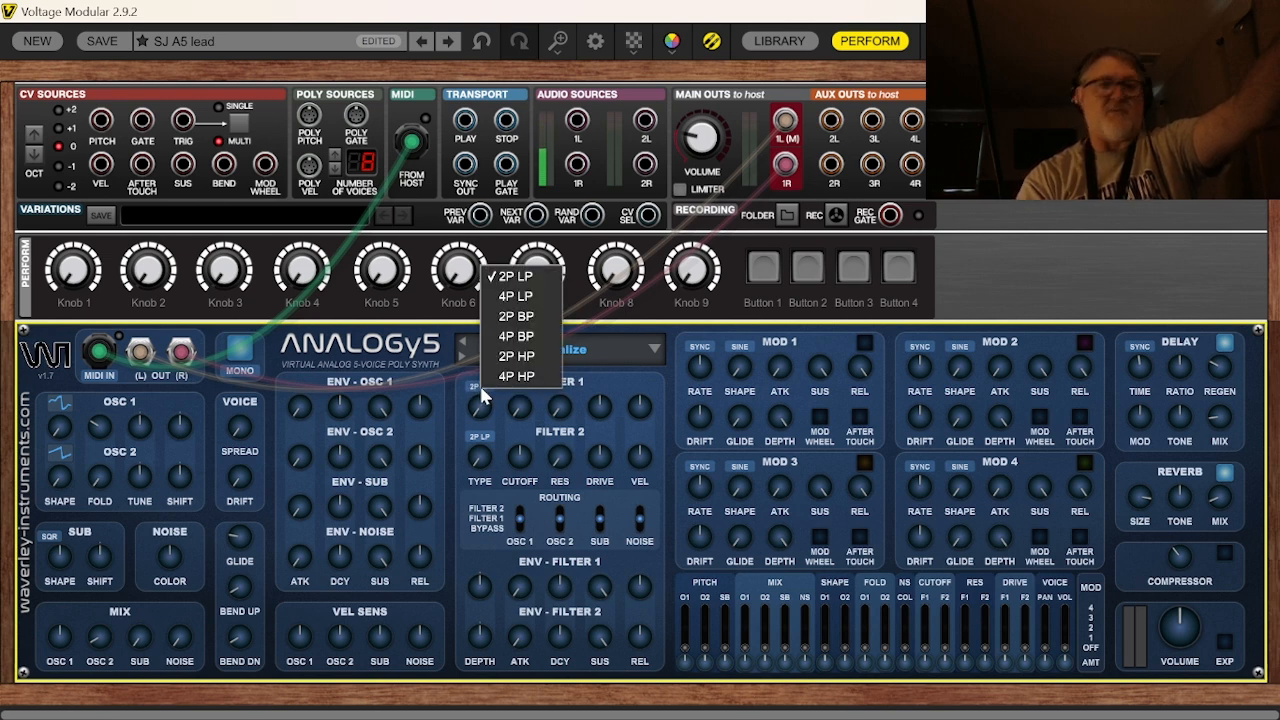
pyautogui.click(628, 385)
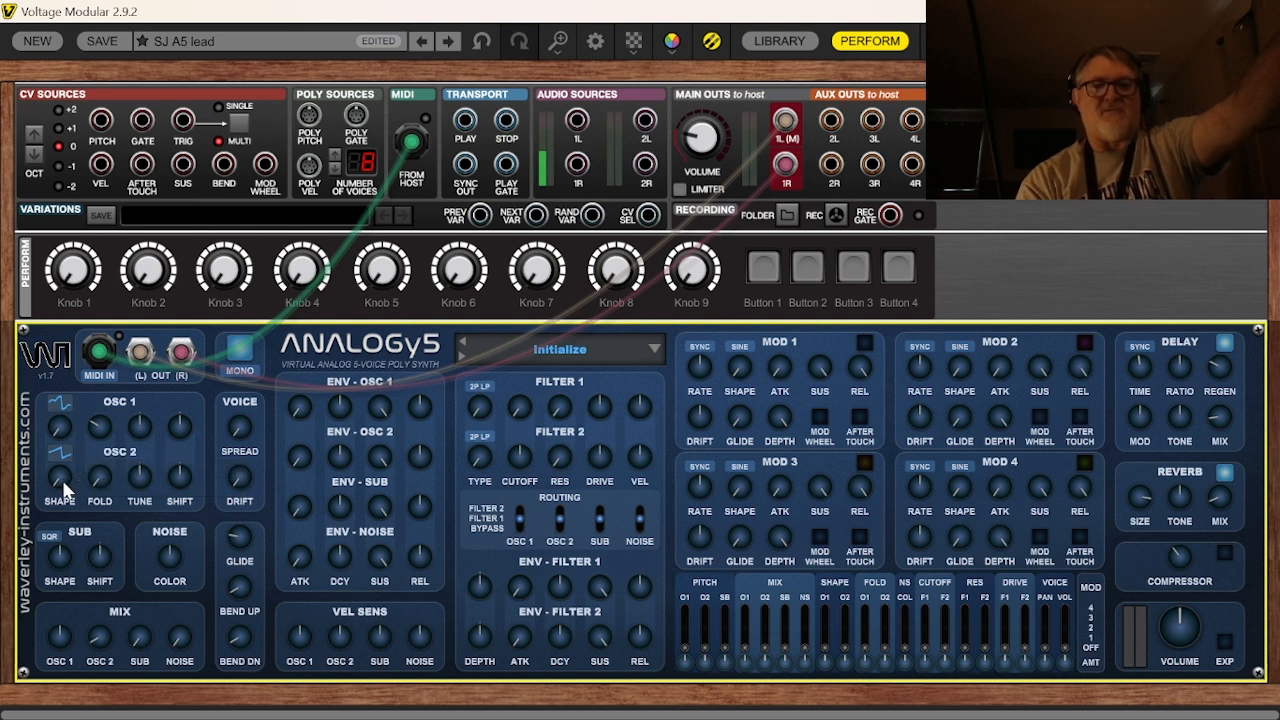
# Step: Keep OSC 2's shape at 0% and isolate it in the mix by lowering OSC 1 to minimum and raising OSC 2's level
pyautogui.moveTo(62, 489)
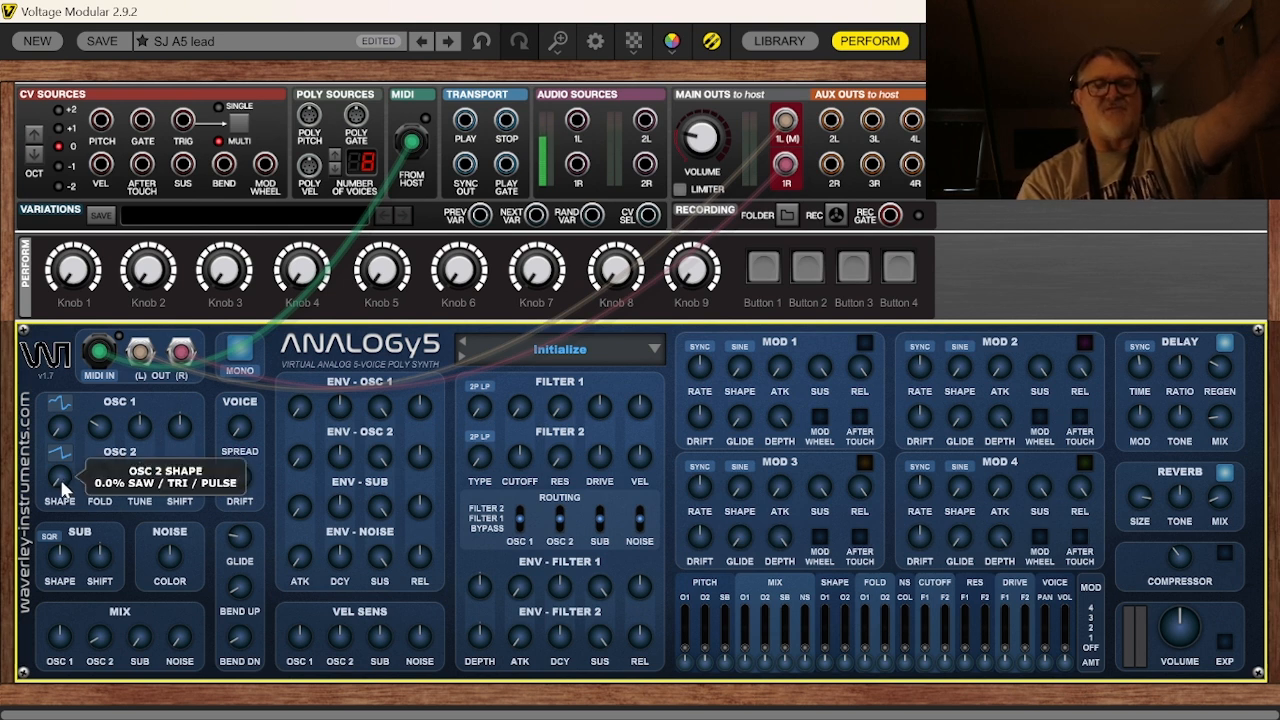
pyautogui.moveTo(61, 482); pyautogui.dragTo(152, 556)
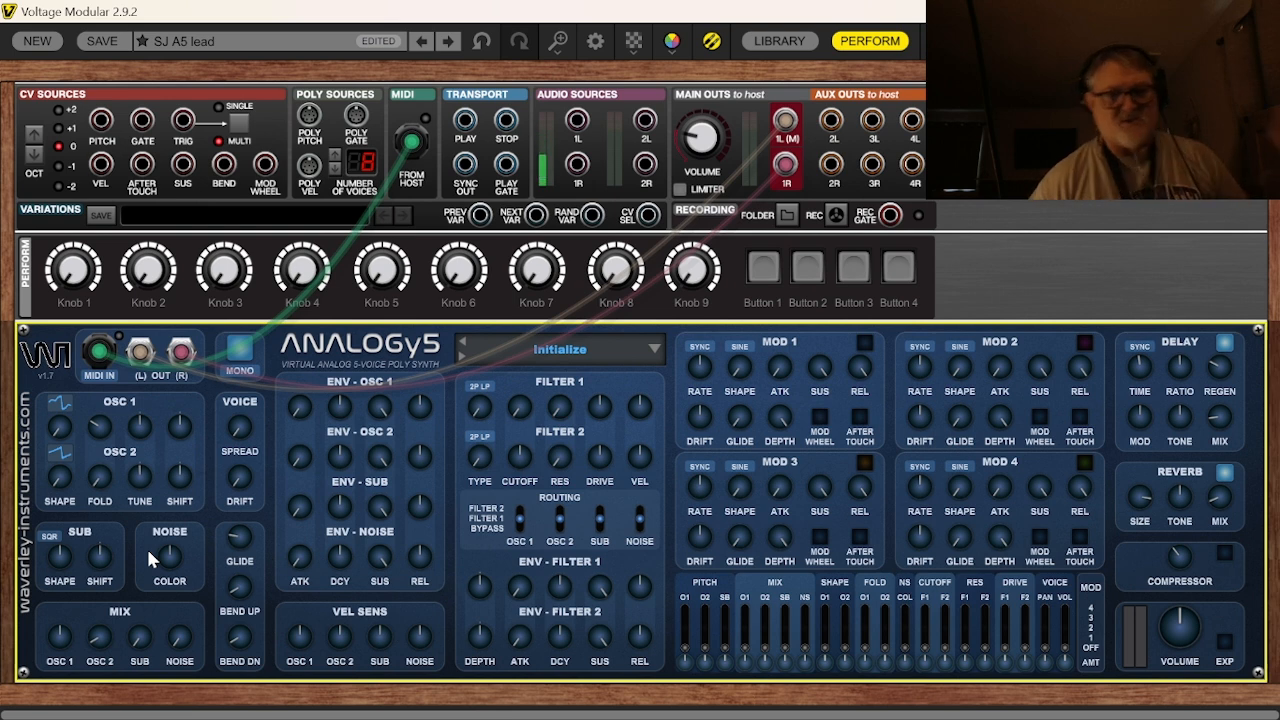
pyautogui.moveTo(26, 718)
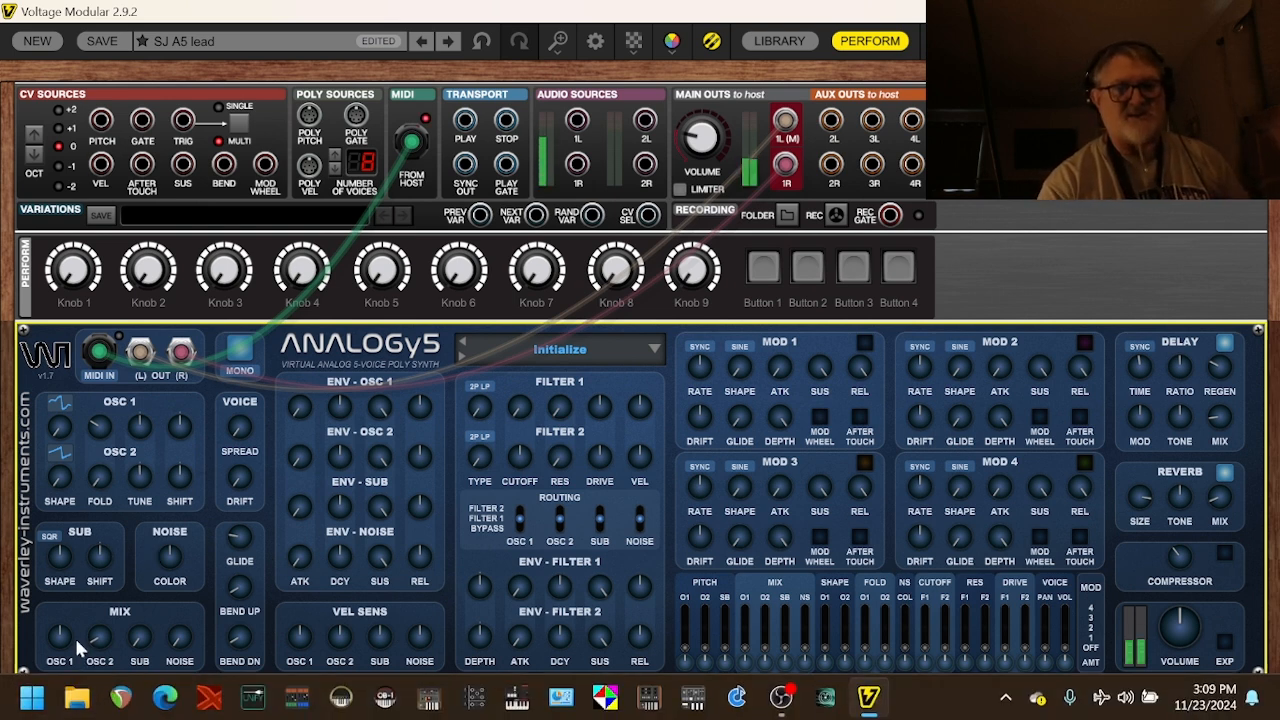
pyautogui.moveTo(62, 645); pyautogui.dragTo(50, 718)
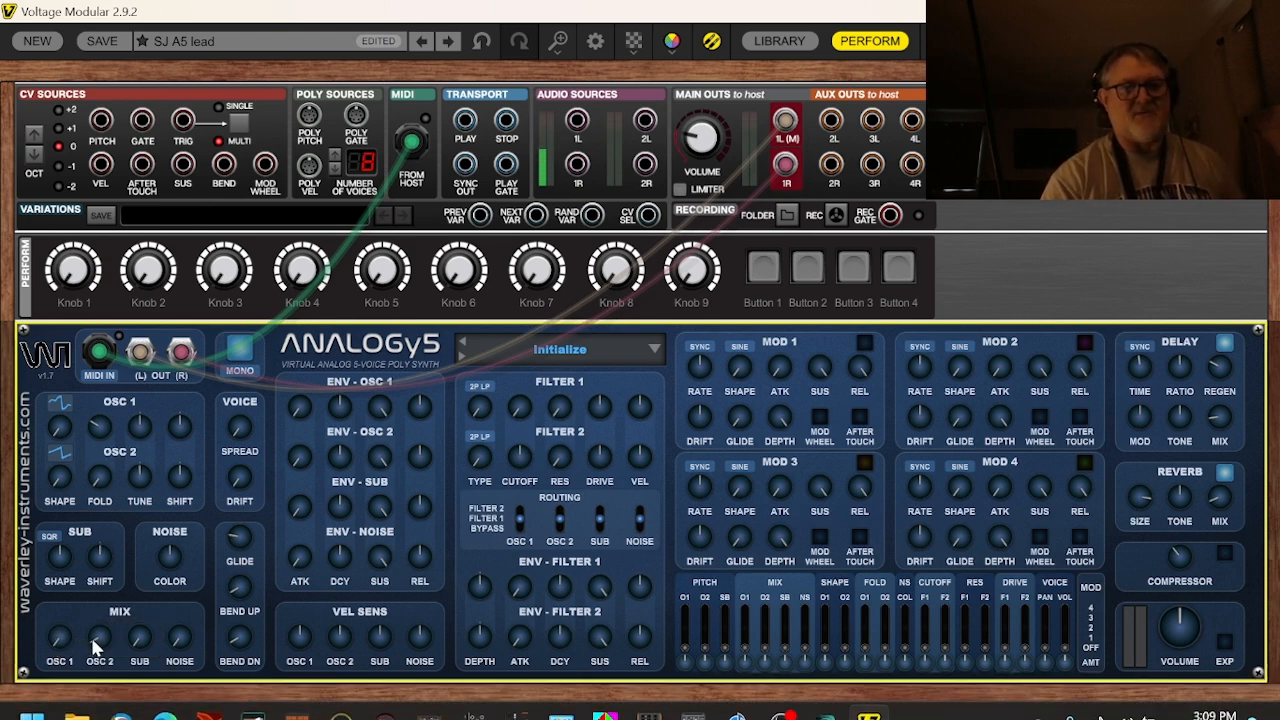
pyautogui.moveTo(95, 650); pyautogui.dragTo(127, 397)
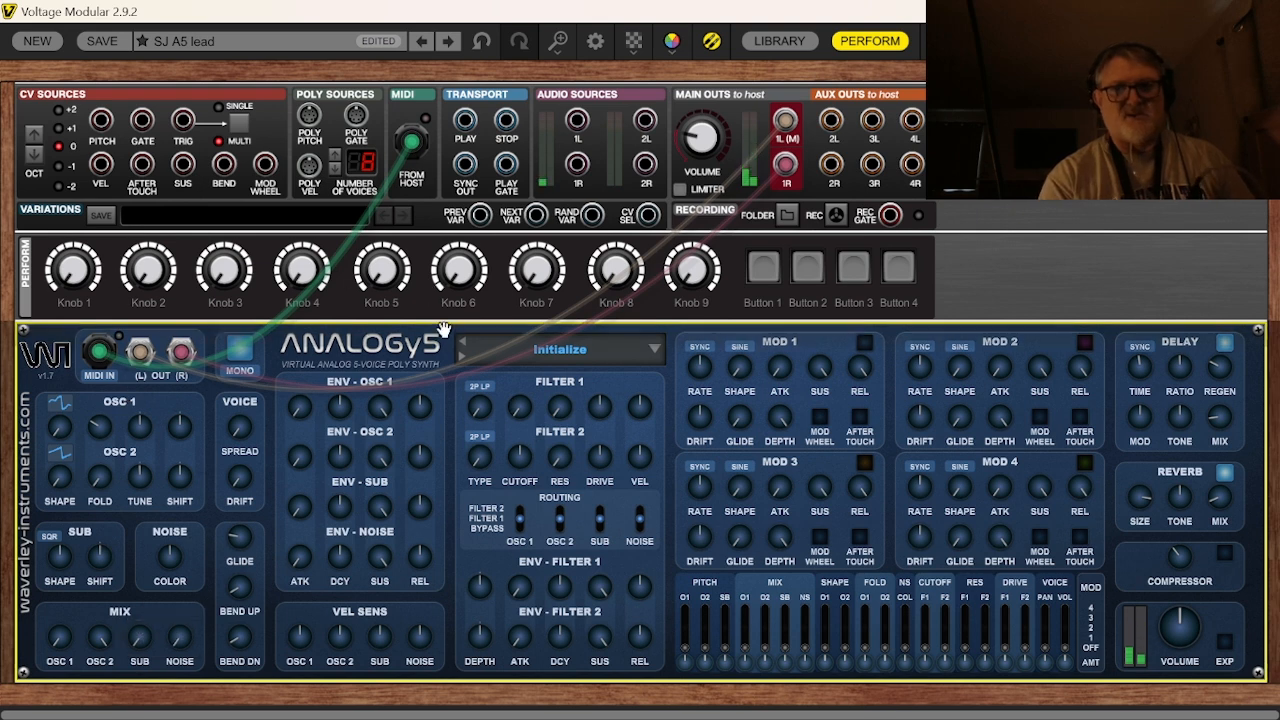
# Step: Set Filter 1's type to 4P LP and raise its resonance and drive
pyautogui.click(480, 388)
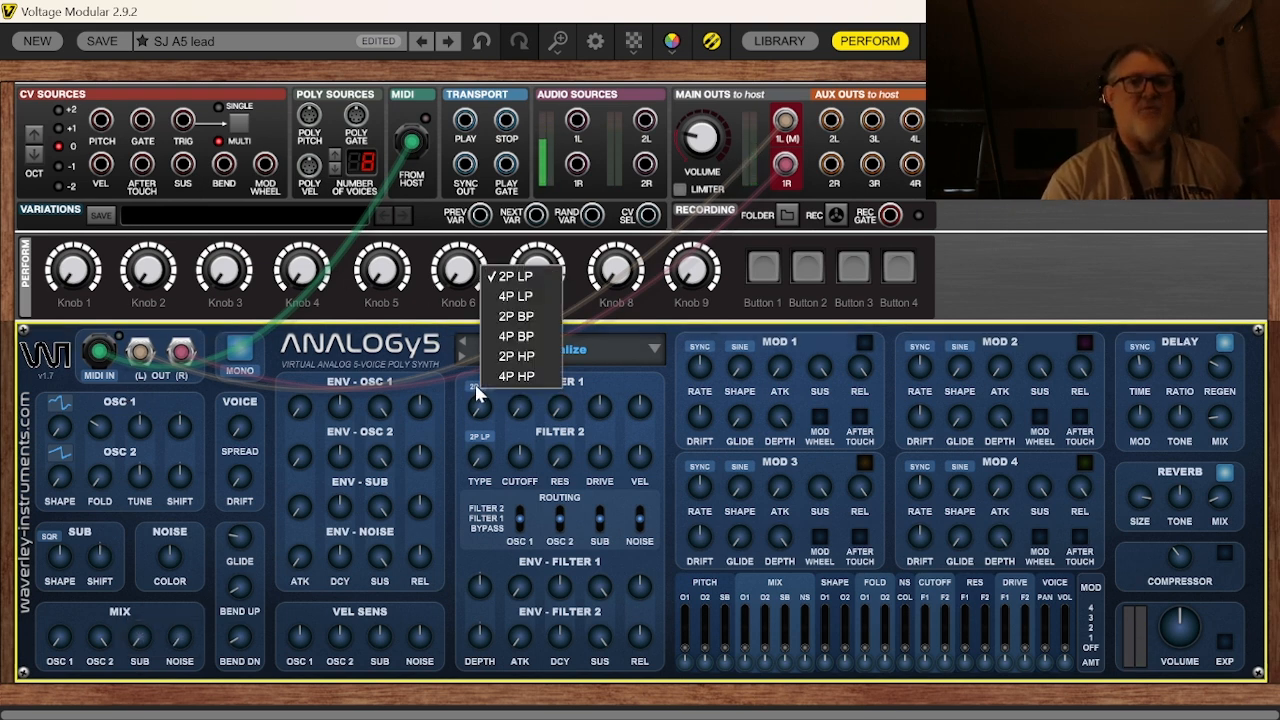
pyautogui.click(517, 296)
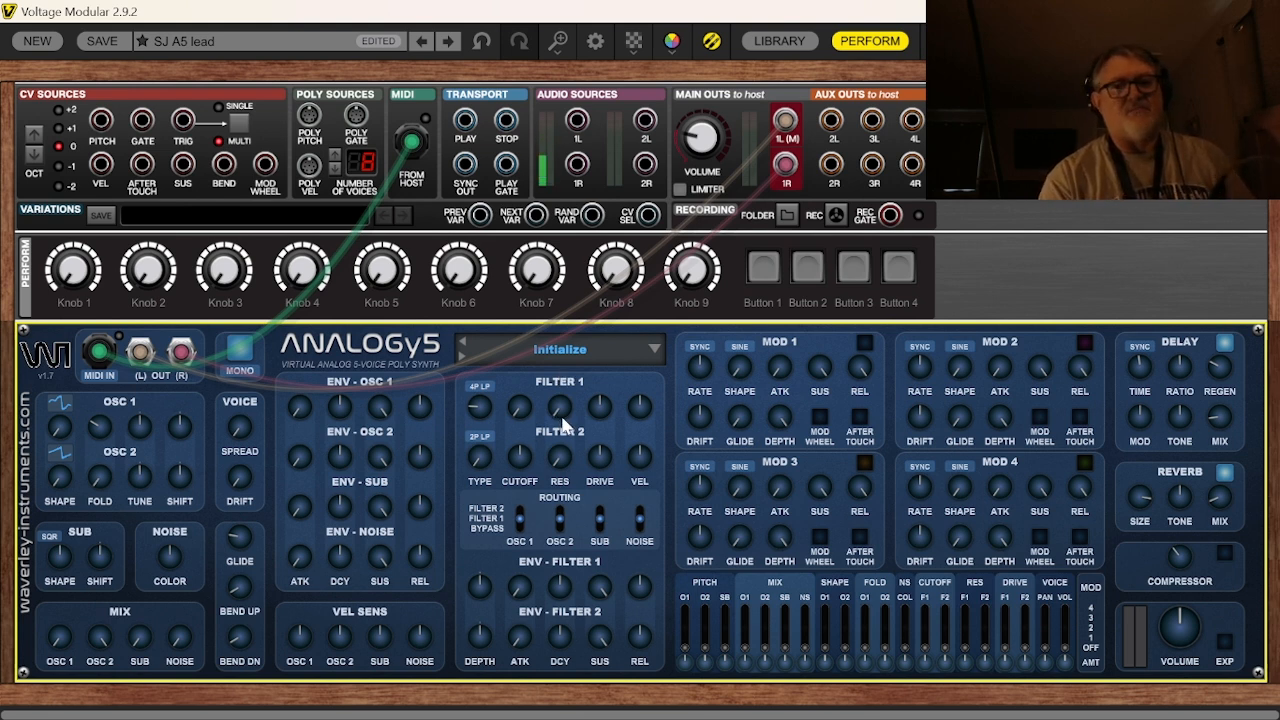
pyautogui.moveTo(565, 418)
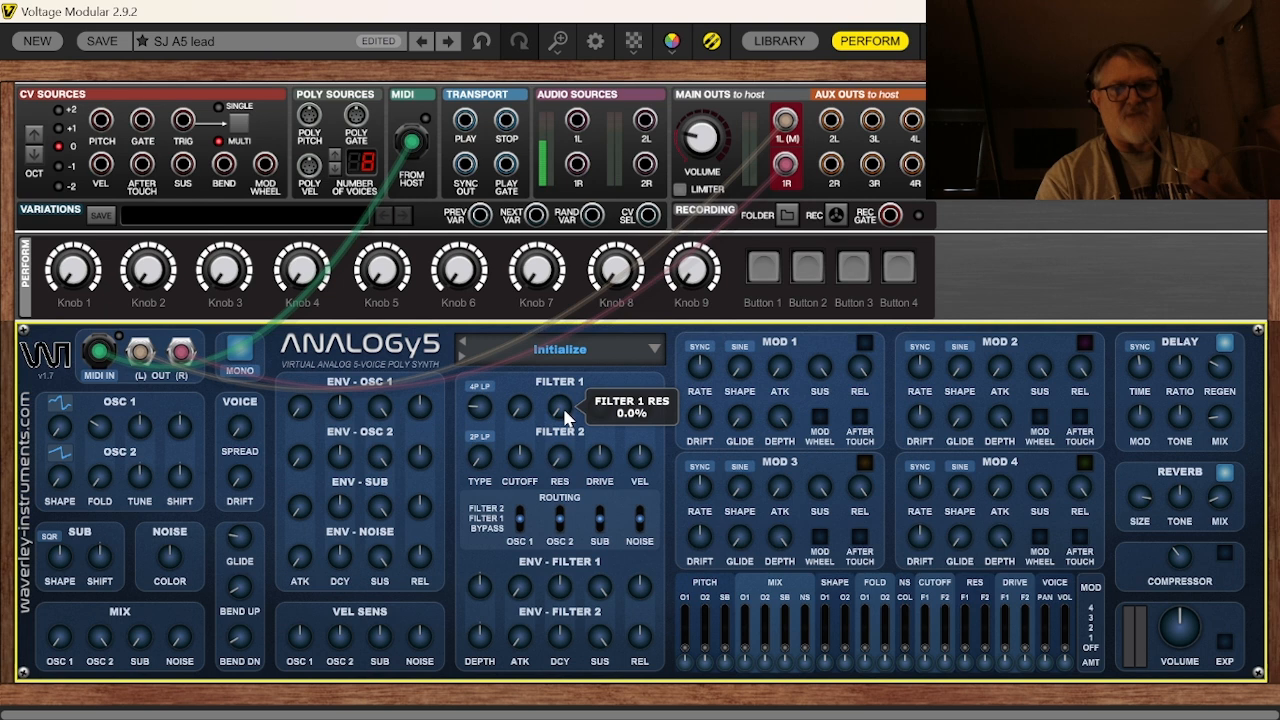
pyautogui.moveTo(565, 418); pyautogui.dragTo(598, 302)
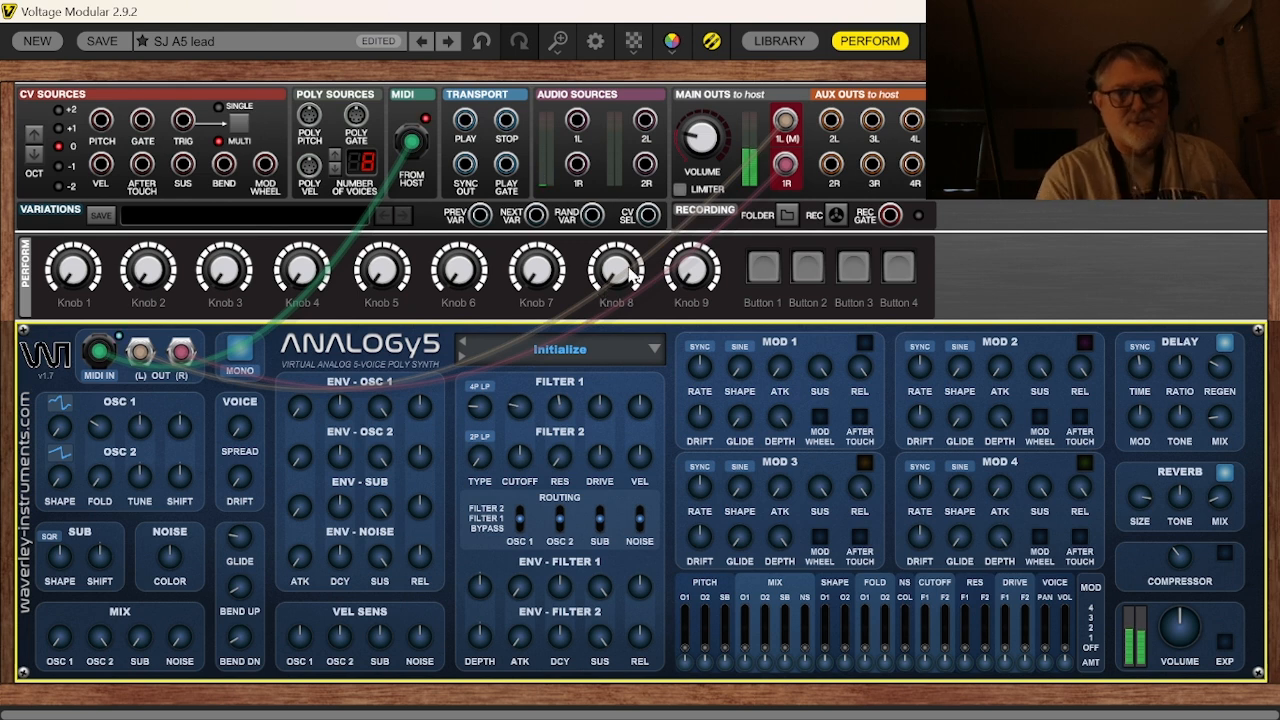
pyautogui.moveTo(601, 405); pyautogui.dragTo(605, 369)
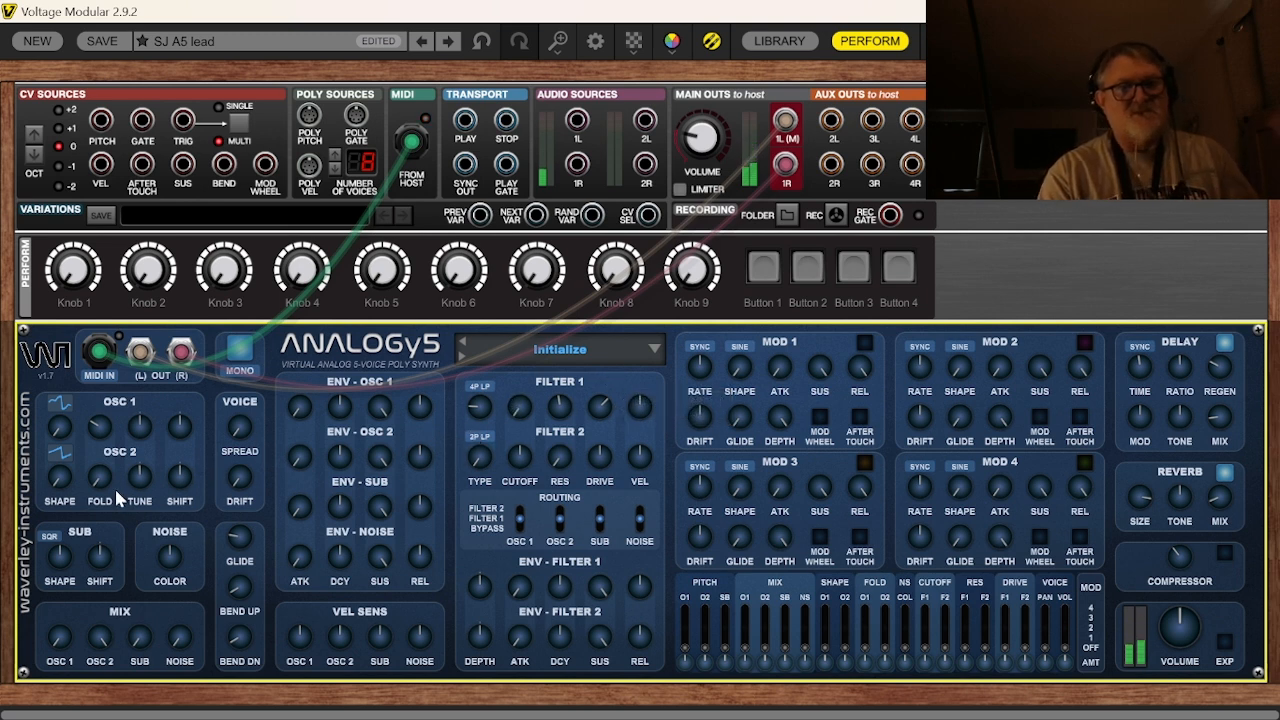
# Step: Change OSC 2's shape to pulse, and enable the compressor with a higher amount
pyautogui.moveTo(63, 486); pyautogui.dragTo(96, 363)
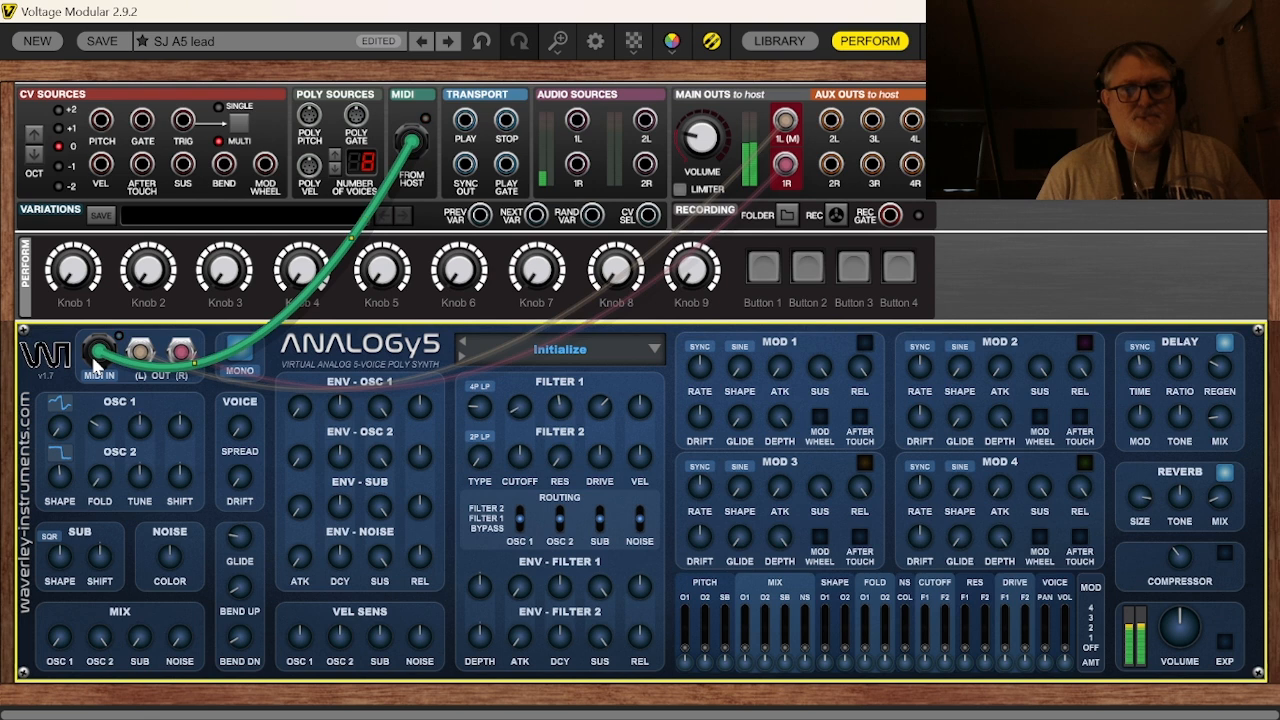
pyautogui.click(1227, 555)
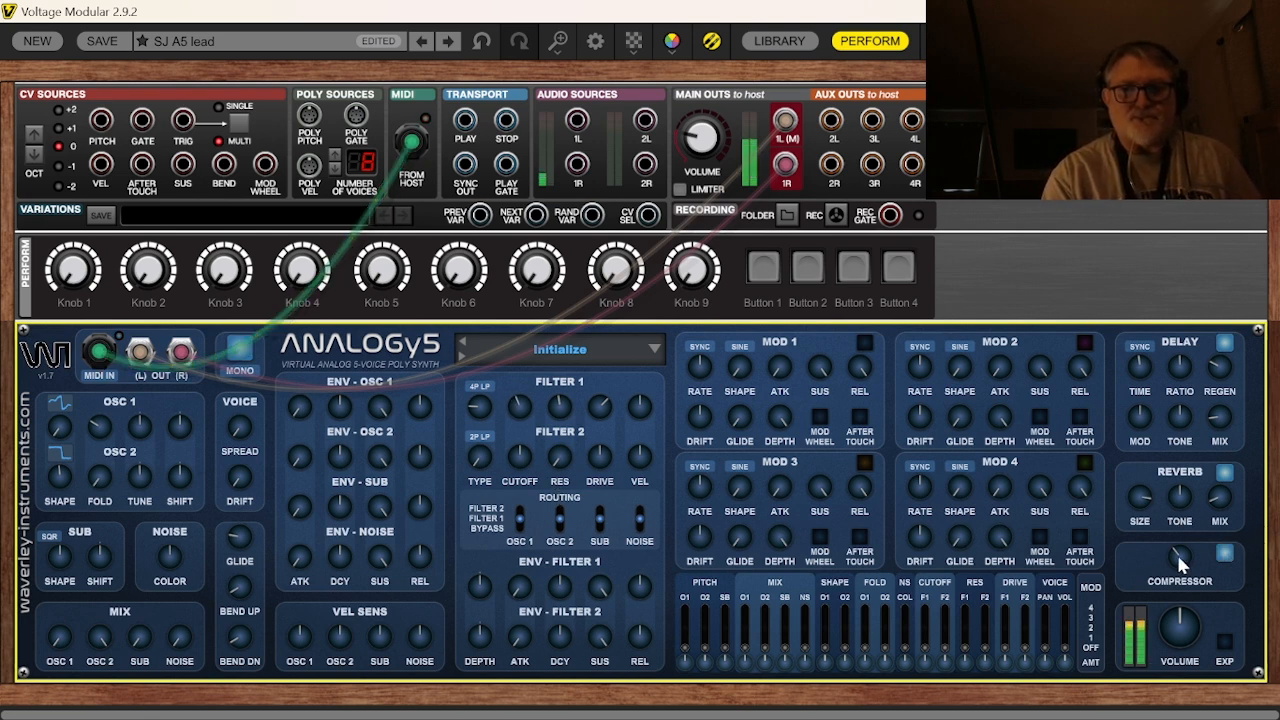
pyautogui.moveTo(1181, 563); pyautogui.dragTo(1191, 498)
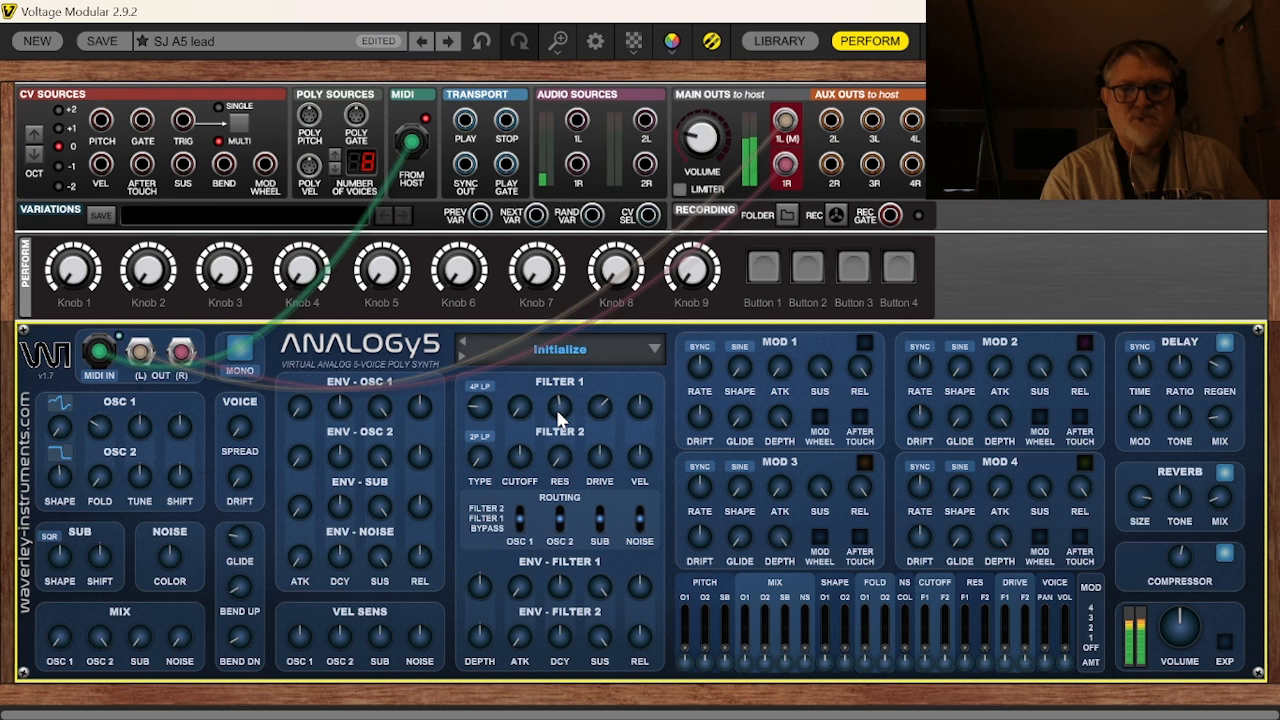
# Step: Set Filter 1's resonance to 38.8% and switch the compressor off
pyautogui.moveTo(558, 412)
pyautogui.moveTo(560, 420); pyautogui.dragTo(560, 445)
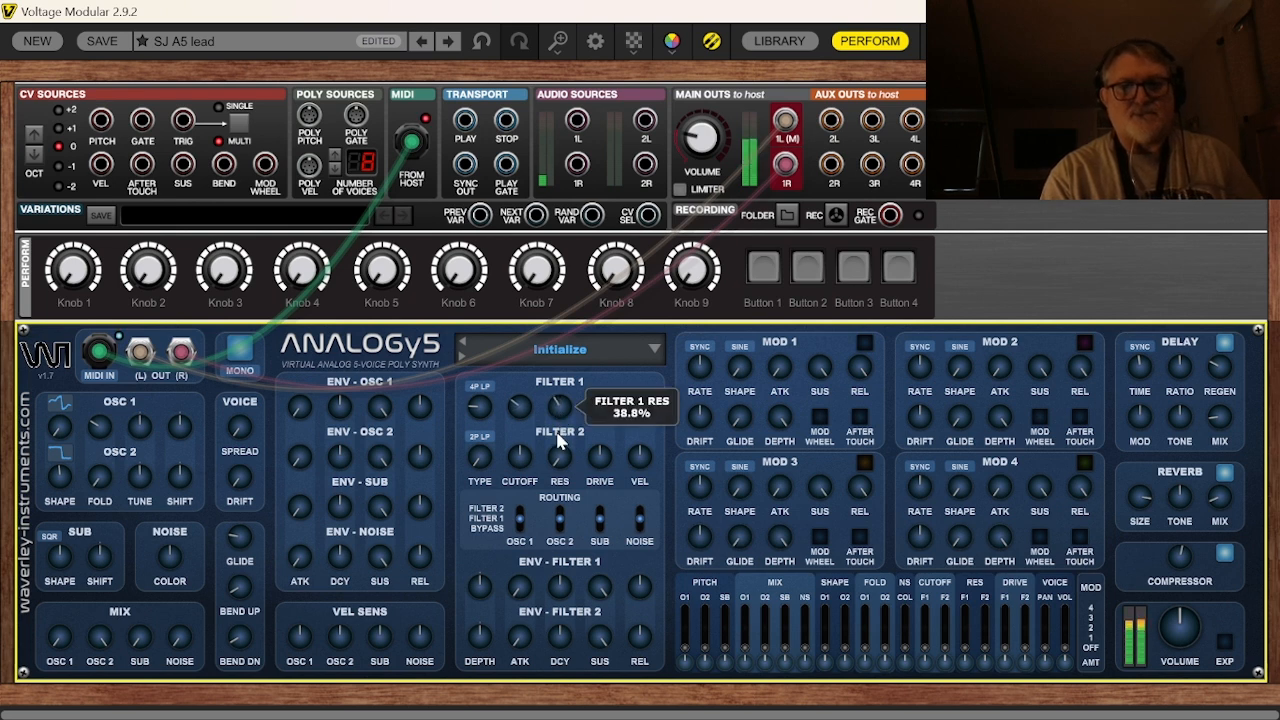
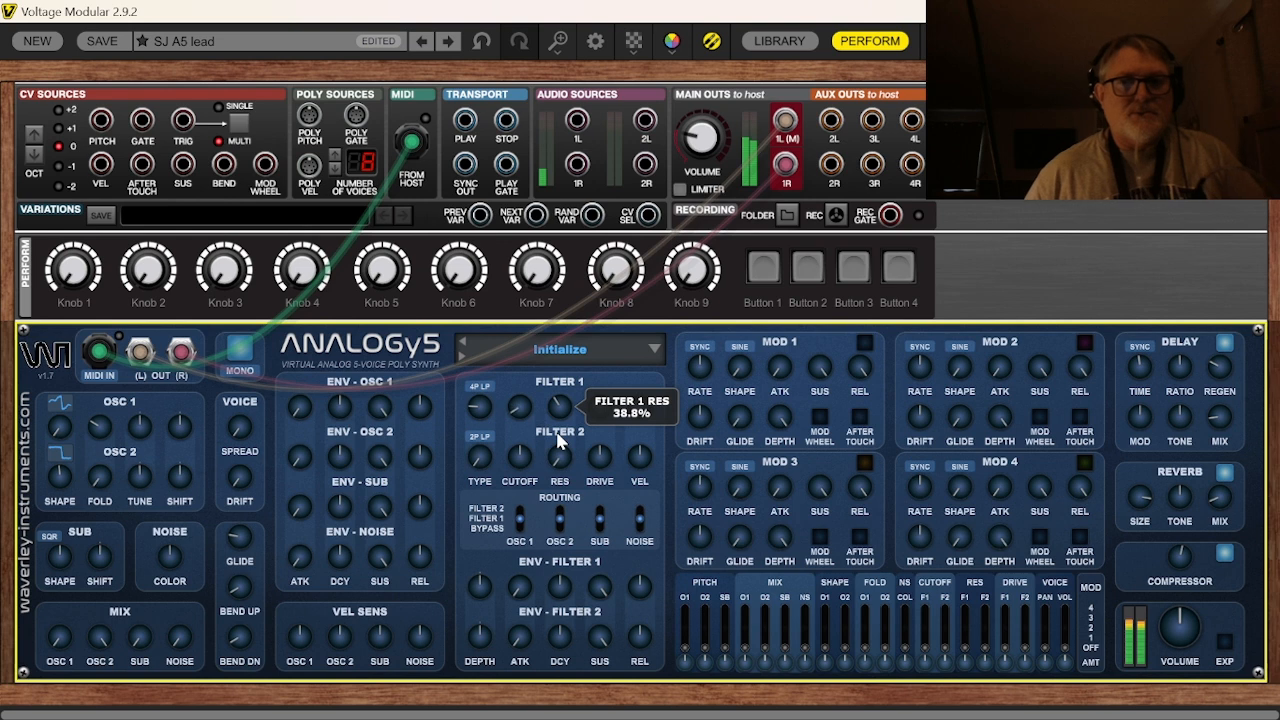
pyautogui.click(1231, 558)
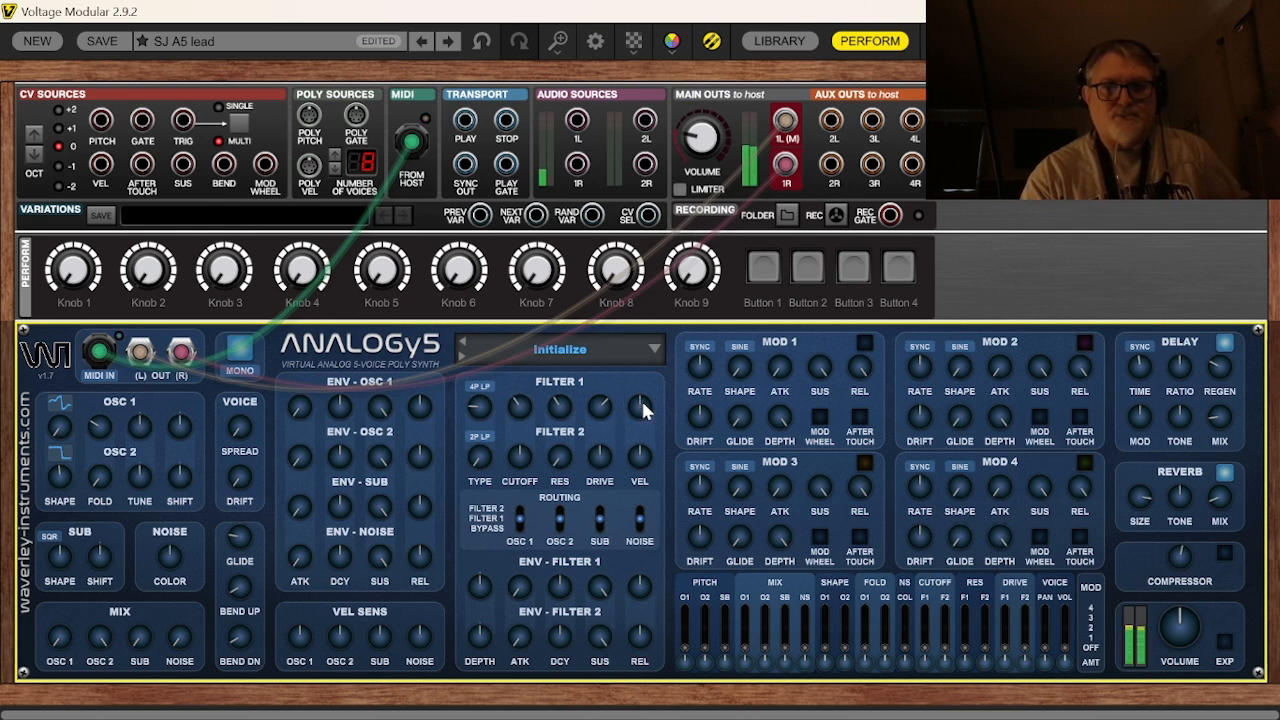
# Step: Lower Filter 1's velocity amount and readjust its drive
pyautogui.moveTo(643, 410)
pyautogui.moveTo(643, 408); pyautogui.dragTo(668, 625)
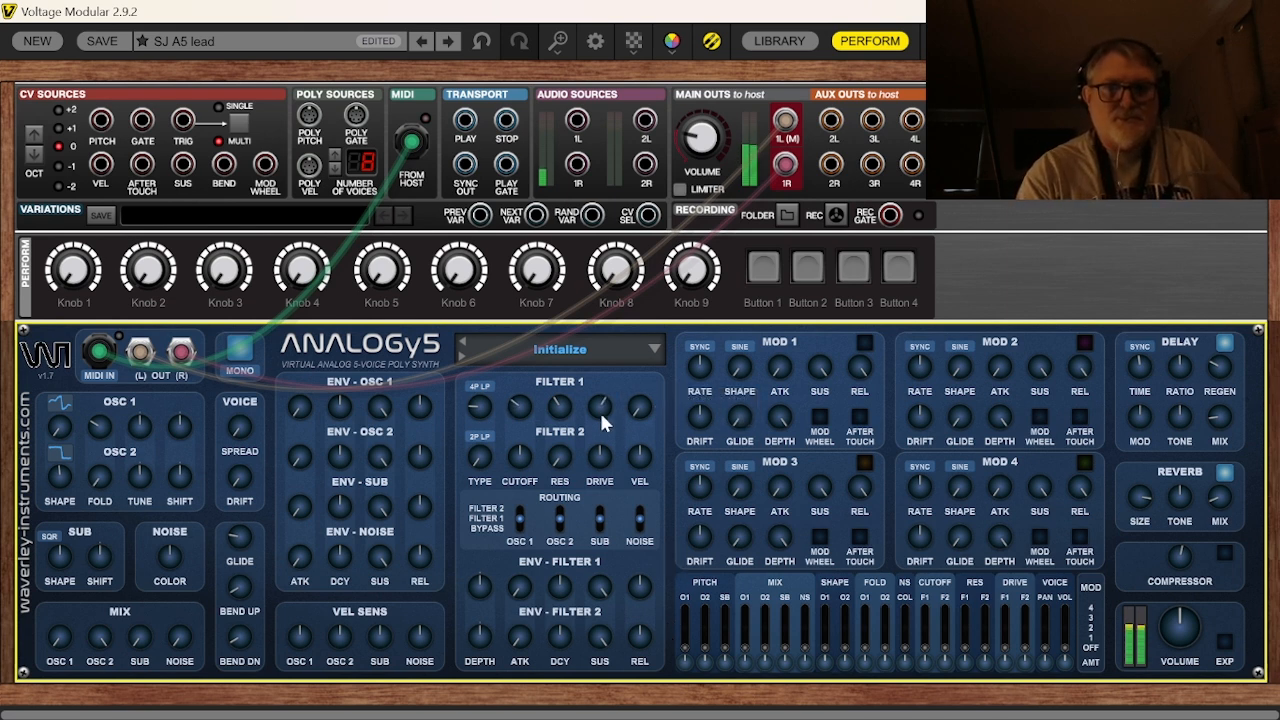
pyautogui.moveTo(610, 468)
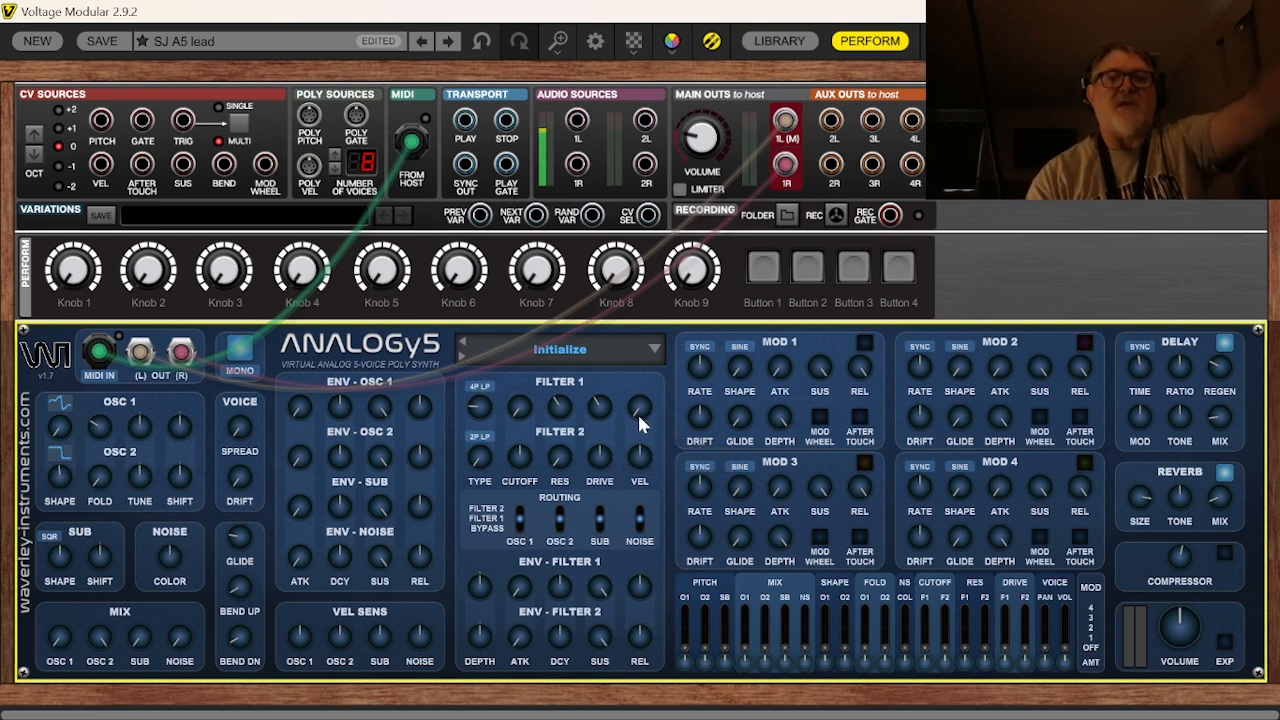
pyautogui.moveTo(639, 422)
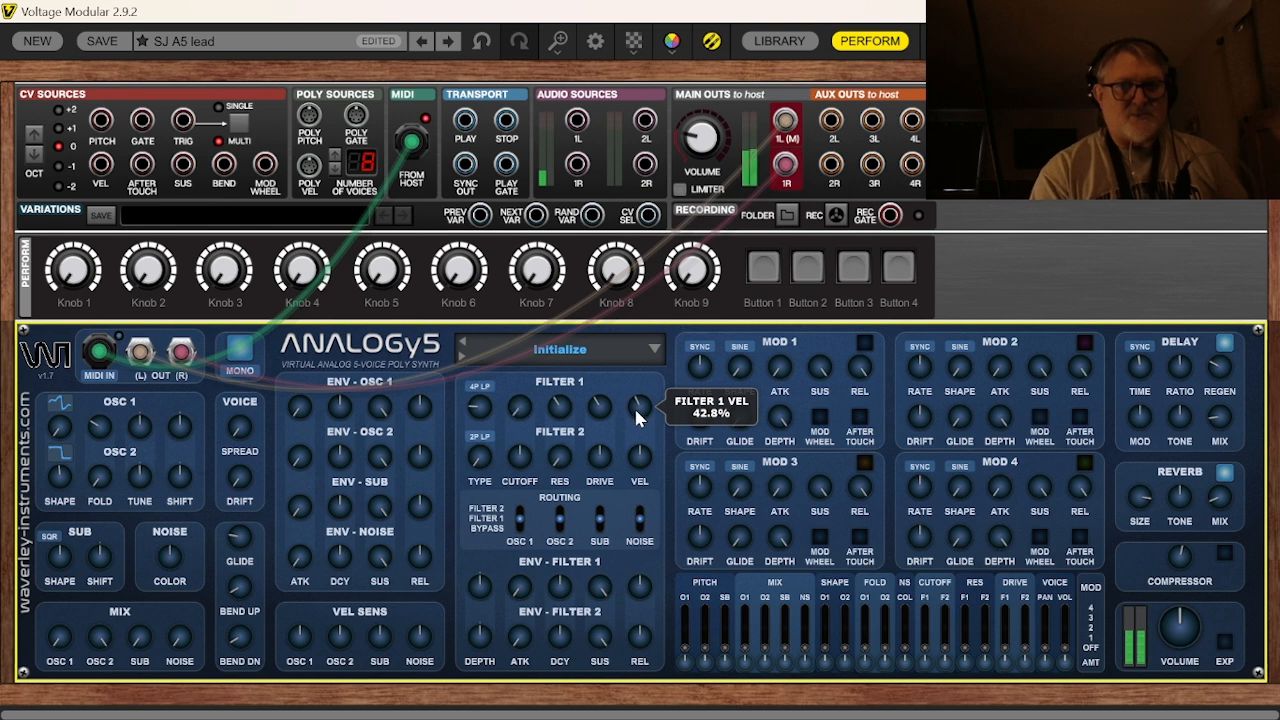
pyautogui.moveTo(635, 406); pyautogui.dragTo(635, 446)
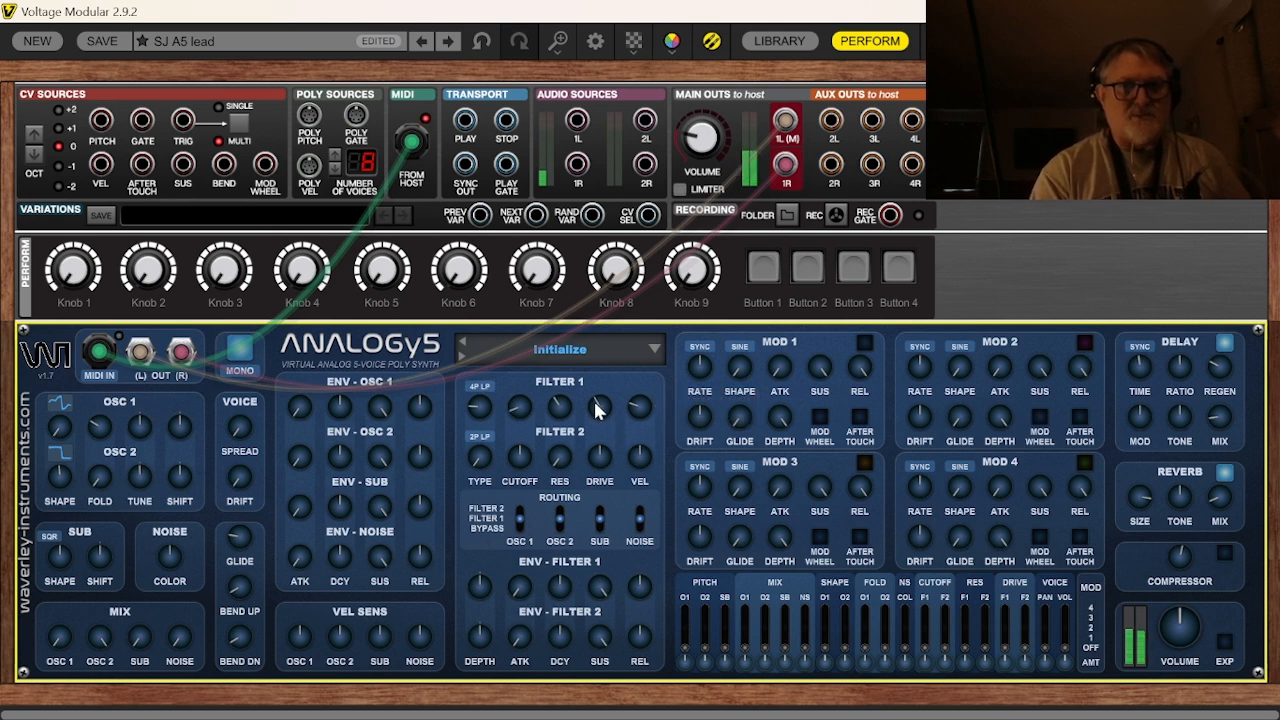
pyautogui.moveTo(598, 414); pyautogui.dragTo(574, 378)
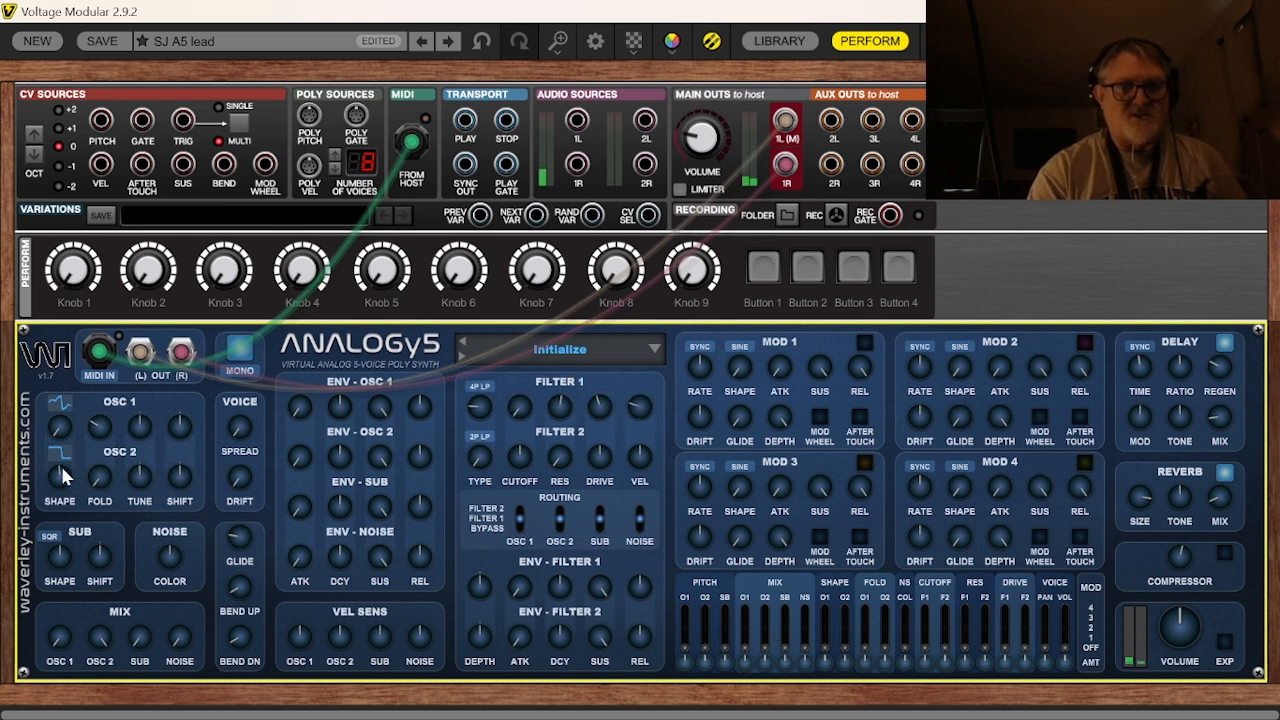
# Step: Return OSC 2's shape to saw and raise Filter 1's resonance
pyautogui.moveTo(62, 476); pyautogui.dragTo(80, 640)
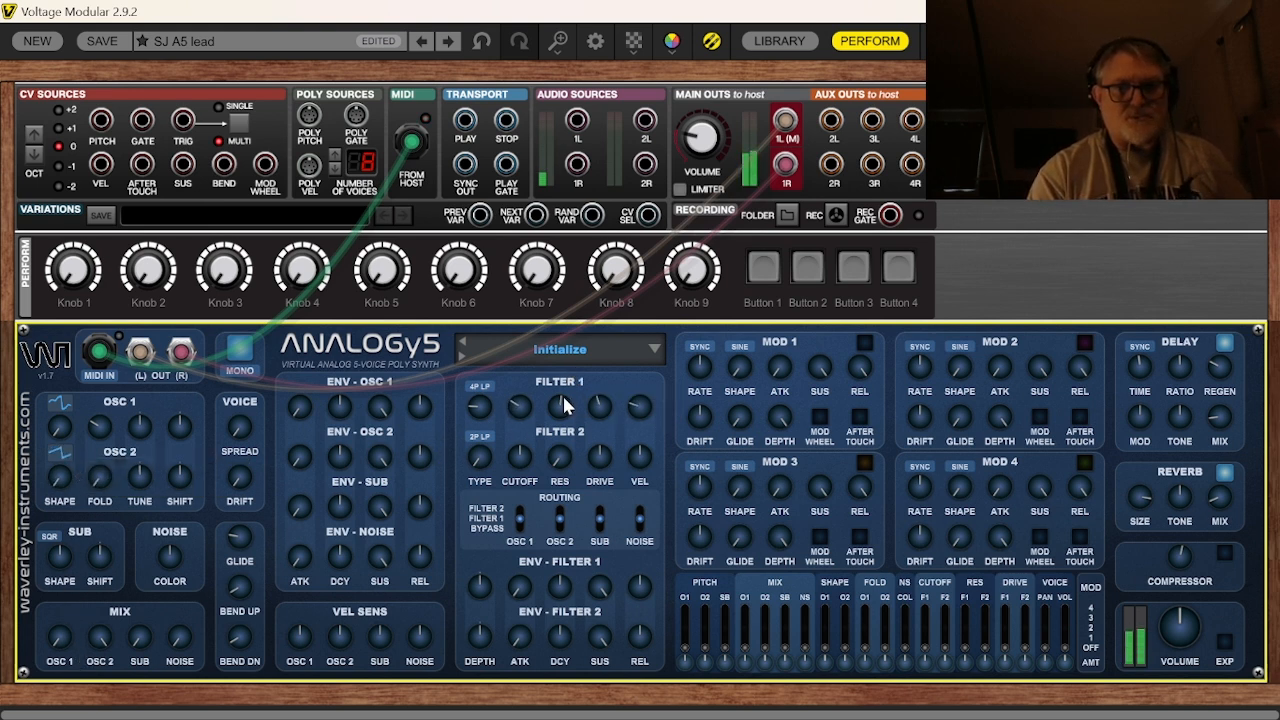
pyautogui.moveTo(565, 403); pyautogui.dragTo(565, 338)
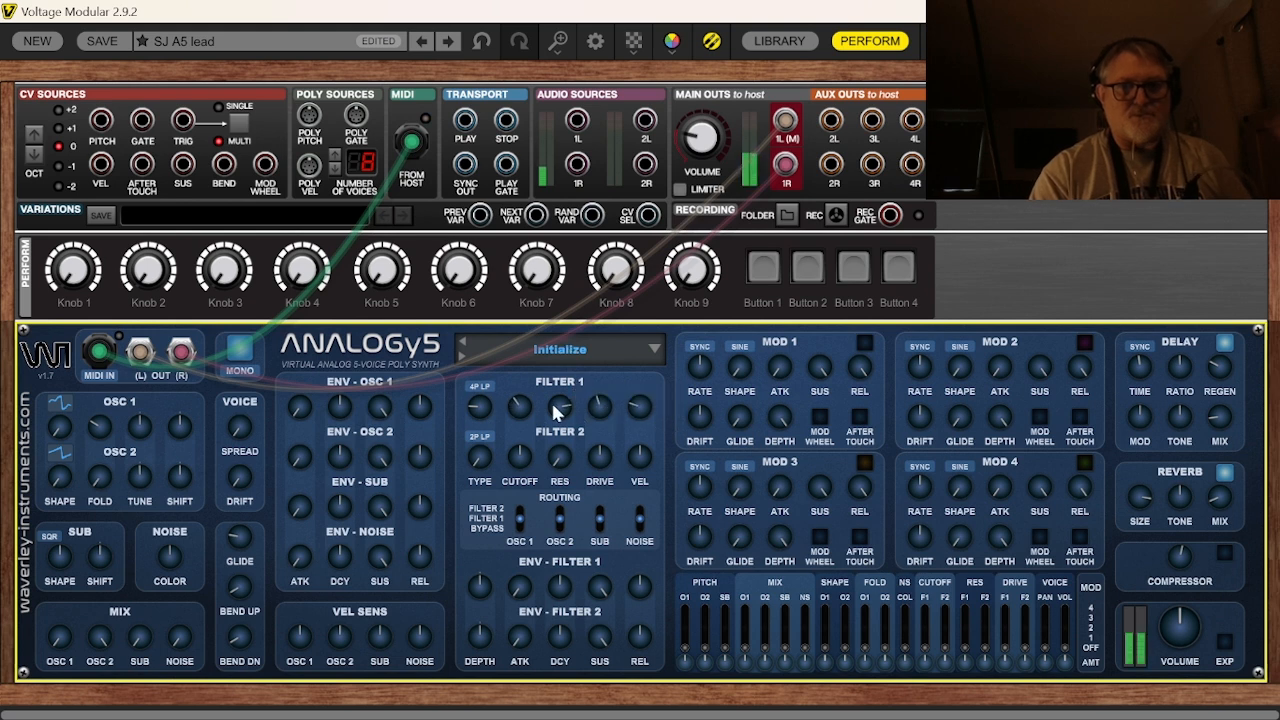
# Step: Start MIDI Learn for Filter 1's resonance and change Filter 1's type to 2P LP
pyautogui.rightClick(558, 408)
pyautogui.click(603, 316)
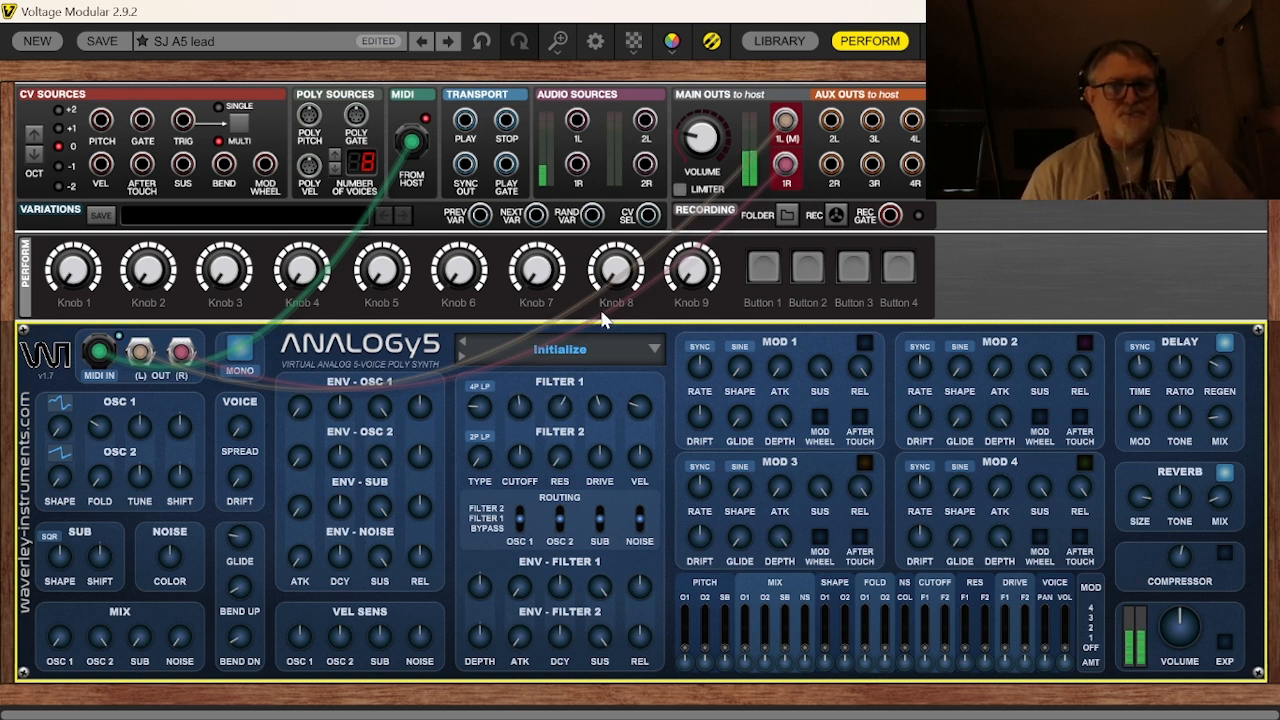
pyautogui.click(483, 390)
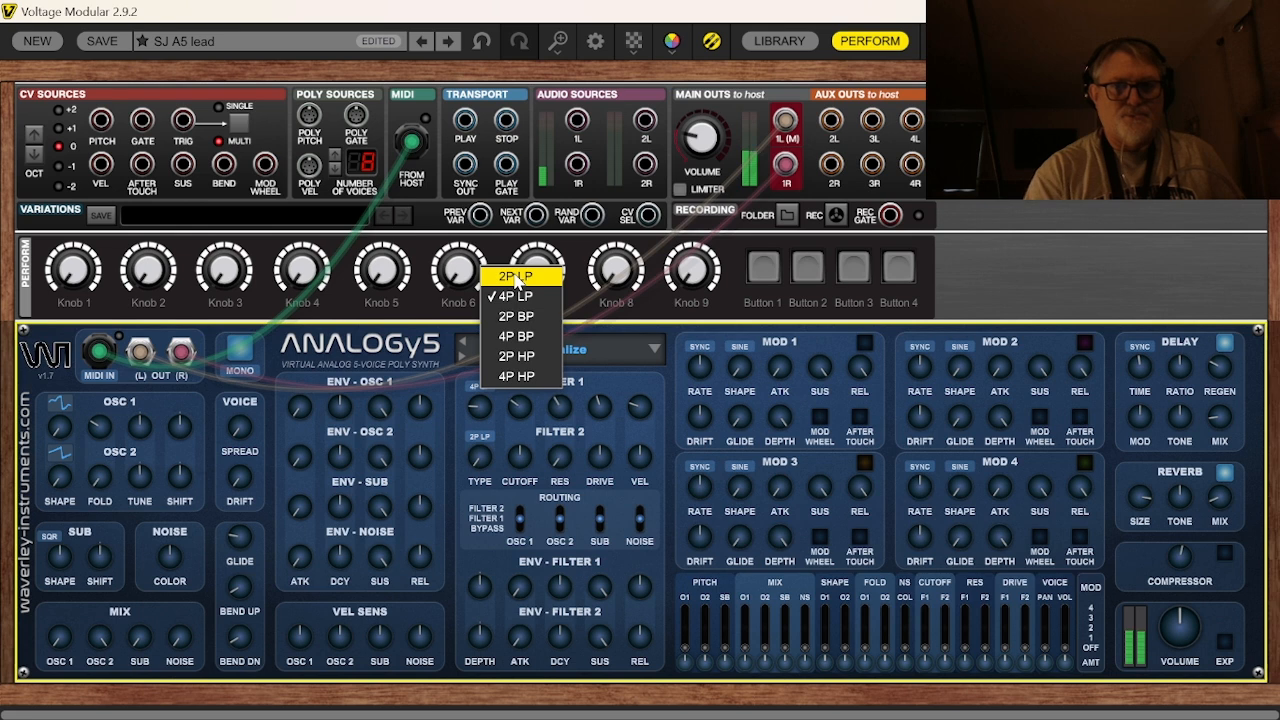
pyautogui.click(515, 279)
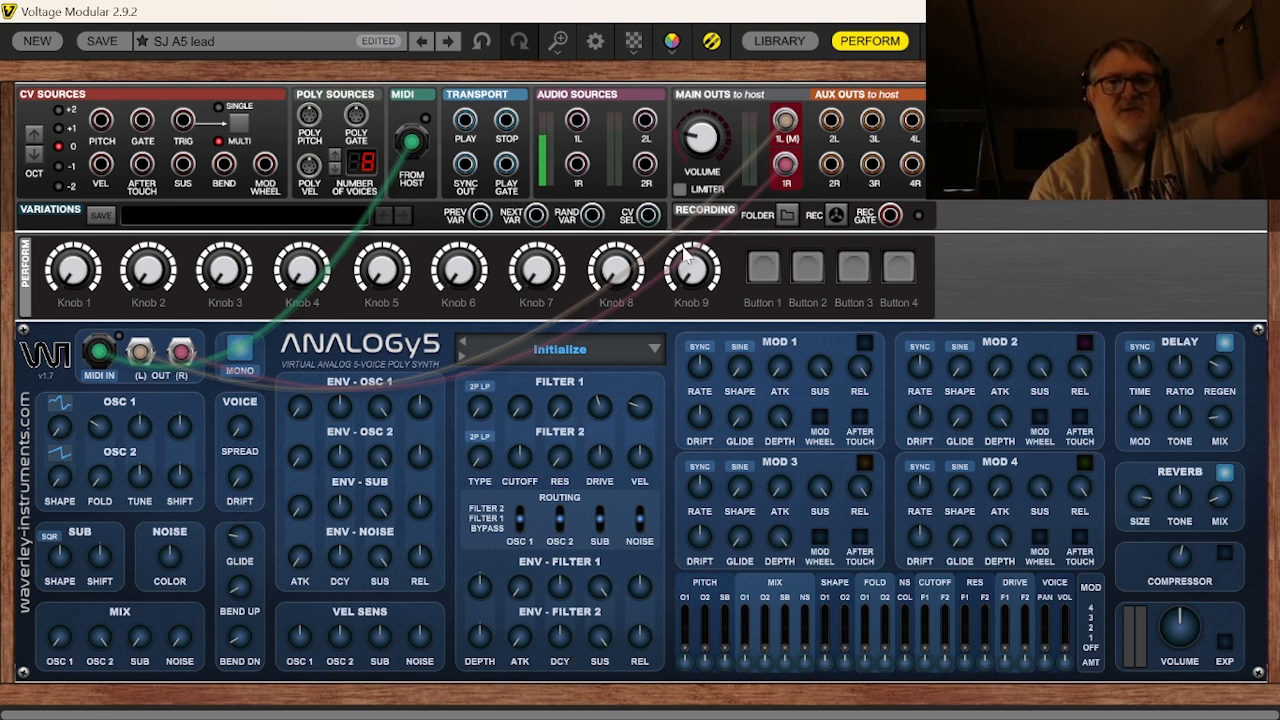
# Step: Add the LOOPREC looping recorder from the module library to the rack
pyautogui.click(780, 41)
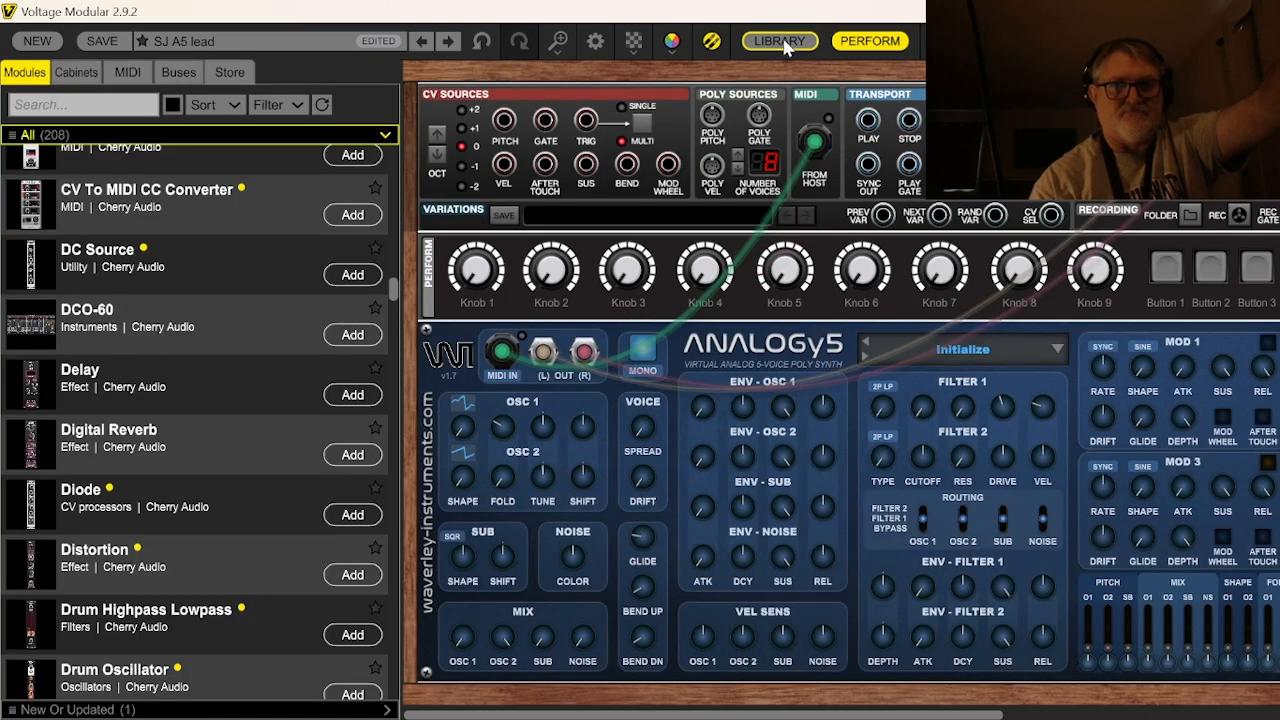
pyautogui.scroll(-5, 97, 478)
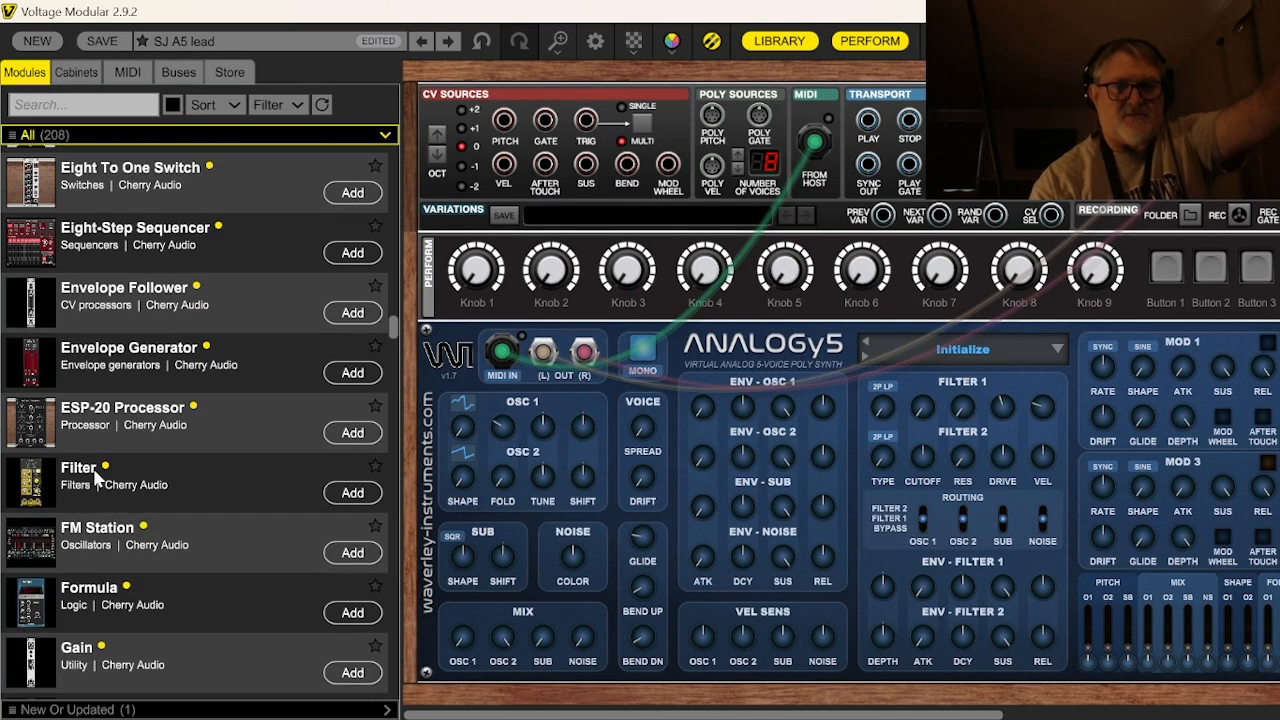
pyautogui.scroll(-8, 97, 478)
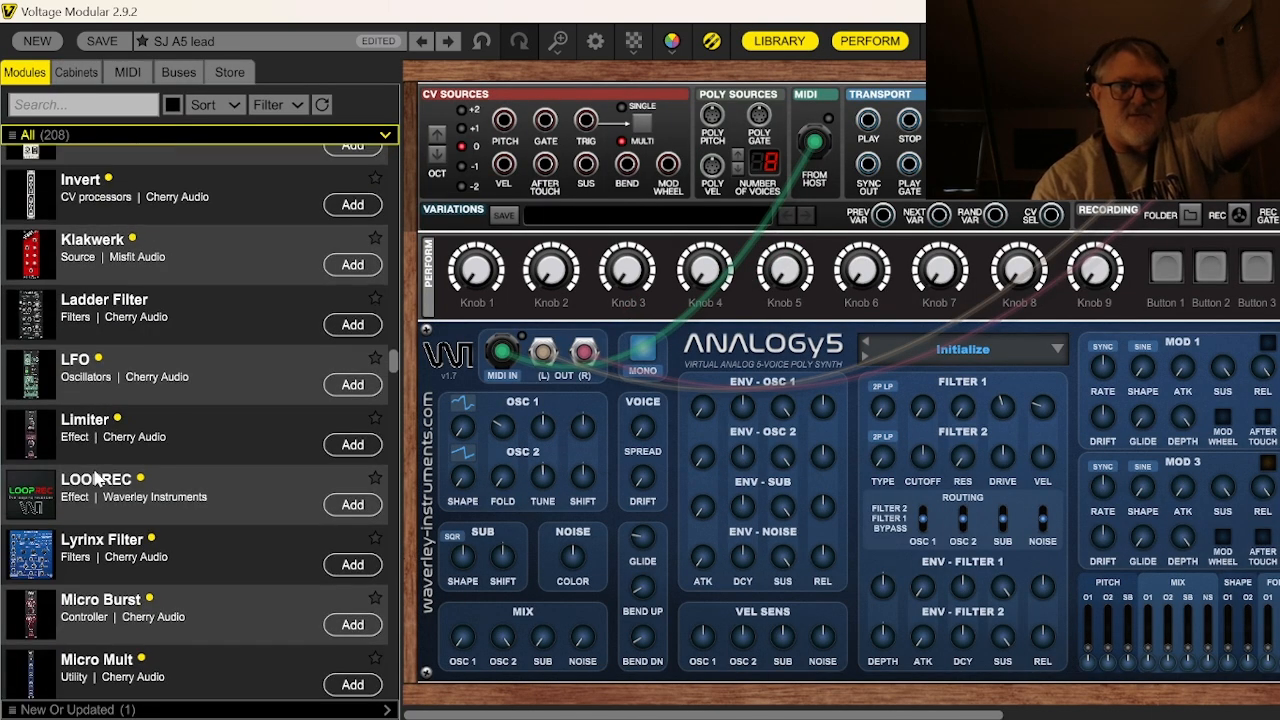
pyautogui.click(352, 505)
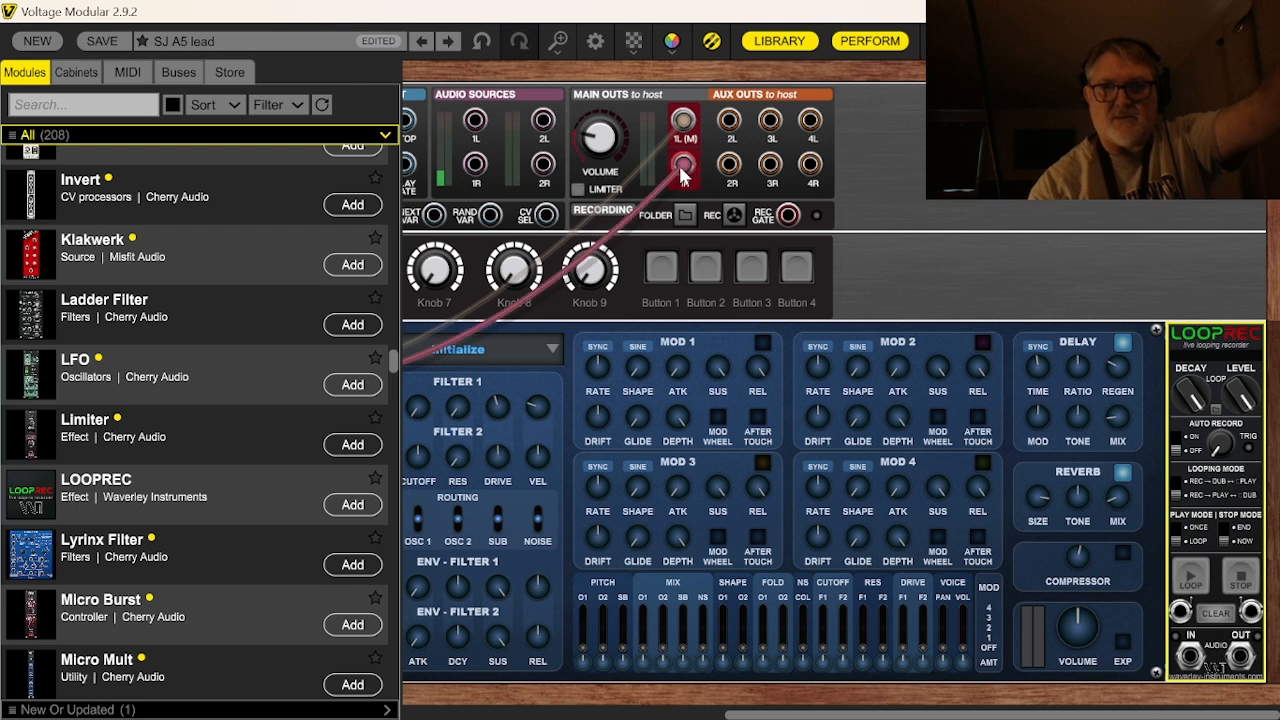
# Step: Route ANALOGy5's left output through LOOPREC to main out 1L without the 1R cable, and lower the delay mix to 2.8%
pyautogui.moveTo(682, 168); pyautogui.dragTo(790, 216)
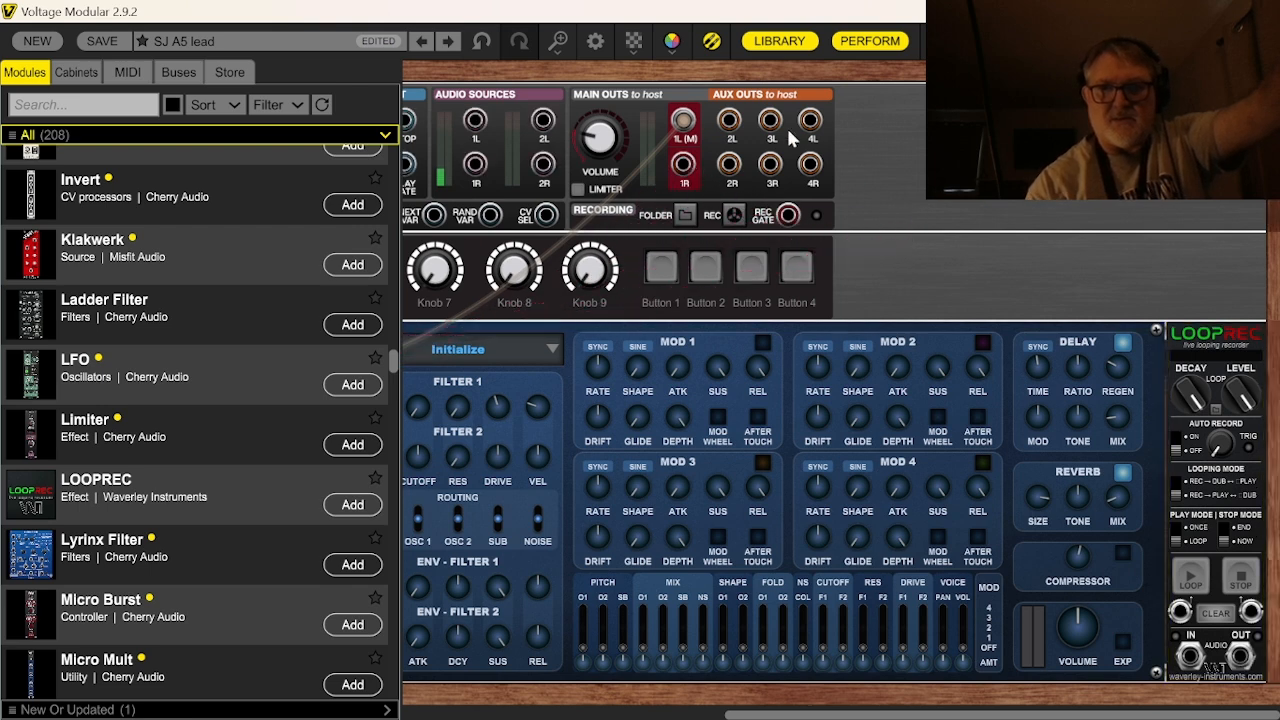
pyautogui.moveTo(688, 125)
pyautogui.mouseDown()
pyautogui.moveTo(920, 385)
pyautogui.moveTo(1108, 508)
pyautogui.moveTo(1142, 612)
pyautogui.moveTo(1190, 655)
pyautogui.moveTo(1143, 514)
pyautogui.moveTo(809, 194)
pyautogui.moveTo(683, 121)
pyautogui.mouseUp()
pyautogui.click(1240, 655)
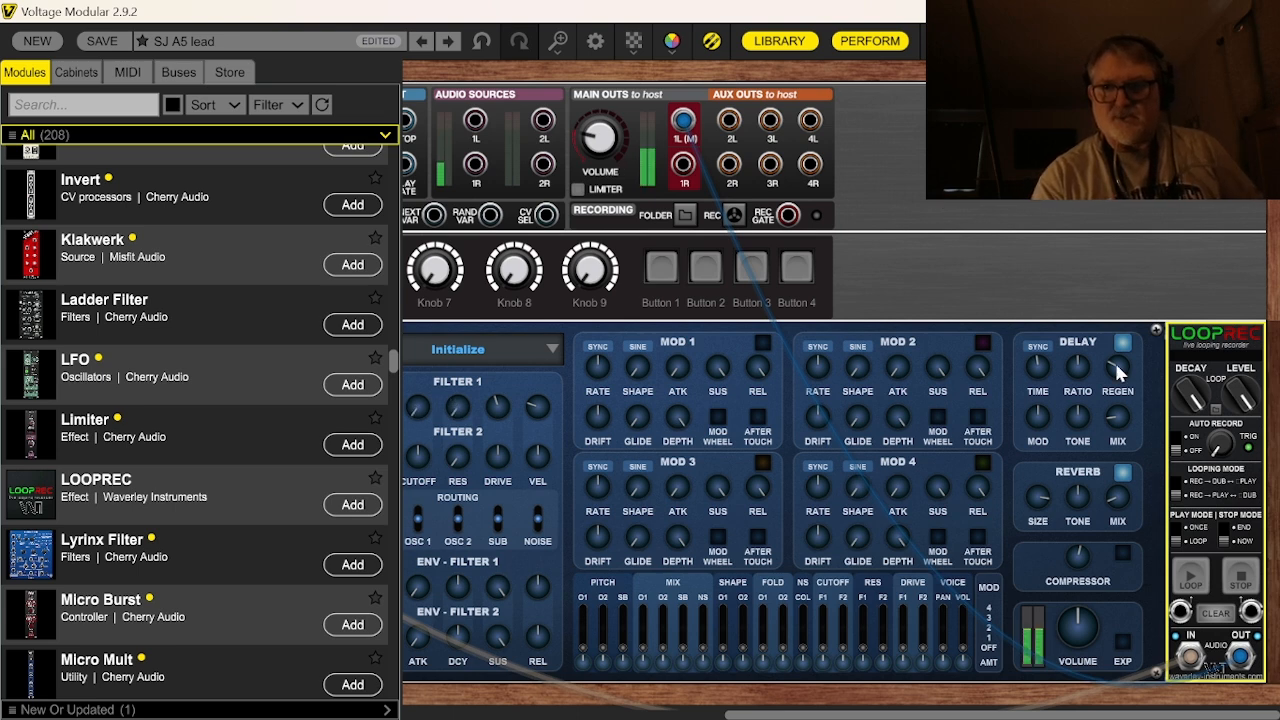
pyautogui.moveTo(1114, 414); pyautogui.dragTo(1114, 443)
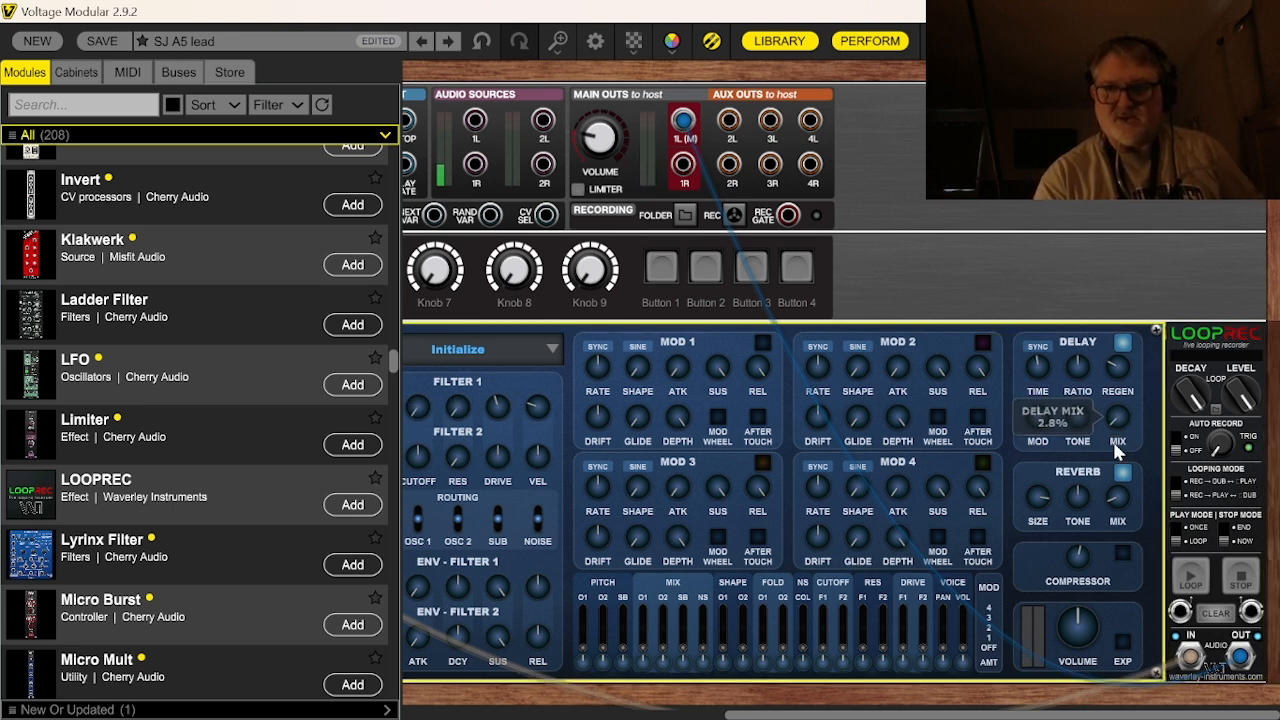
# Step: Assign LOOPREC's LOOP and CLEAR buttons to MIDI controls using MIDI Learn
pyautogui.rightClick(1197, 588)
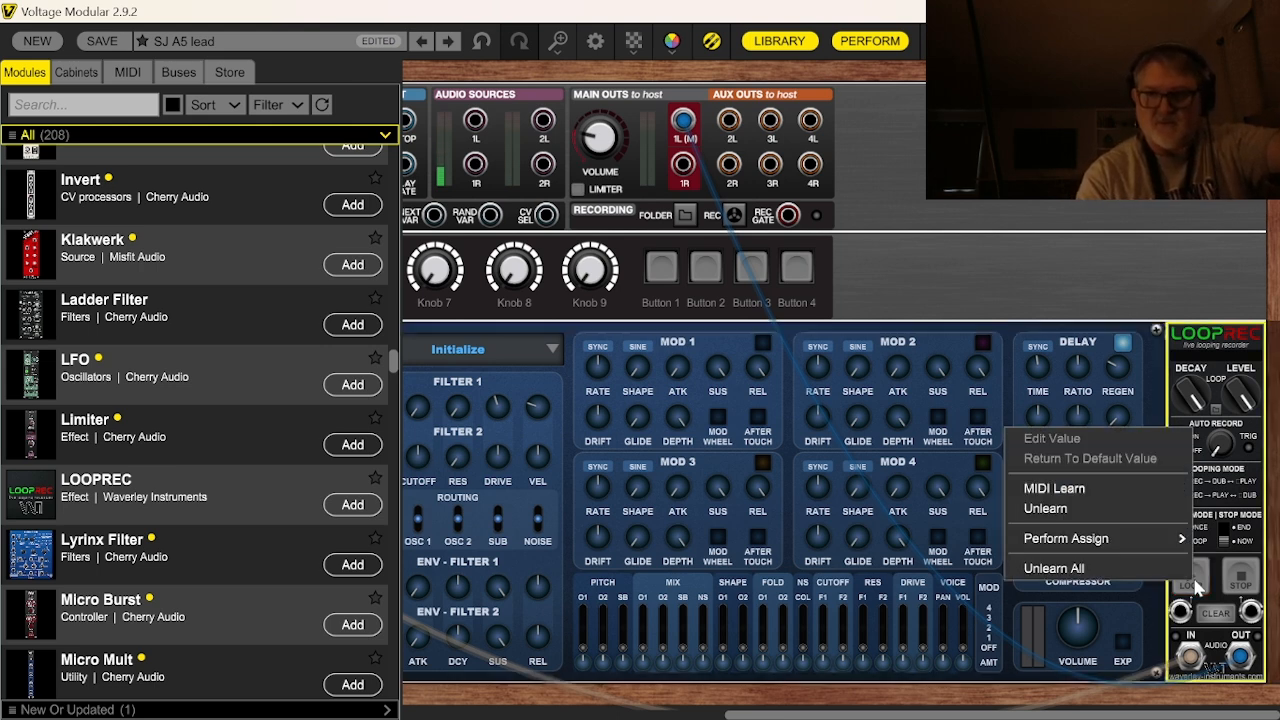
pyautogui.click(1089, 490)
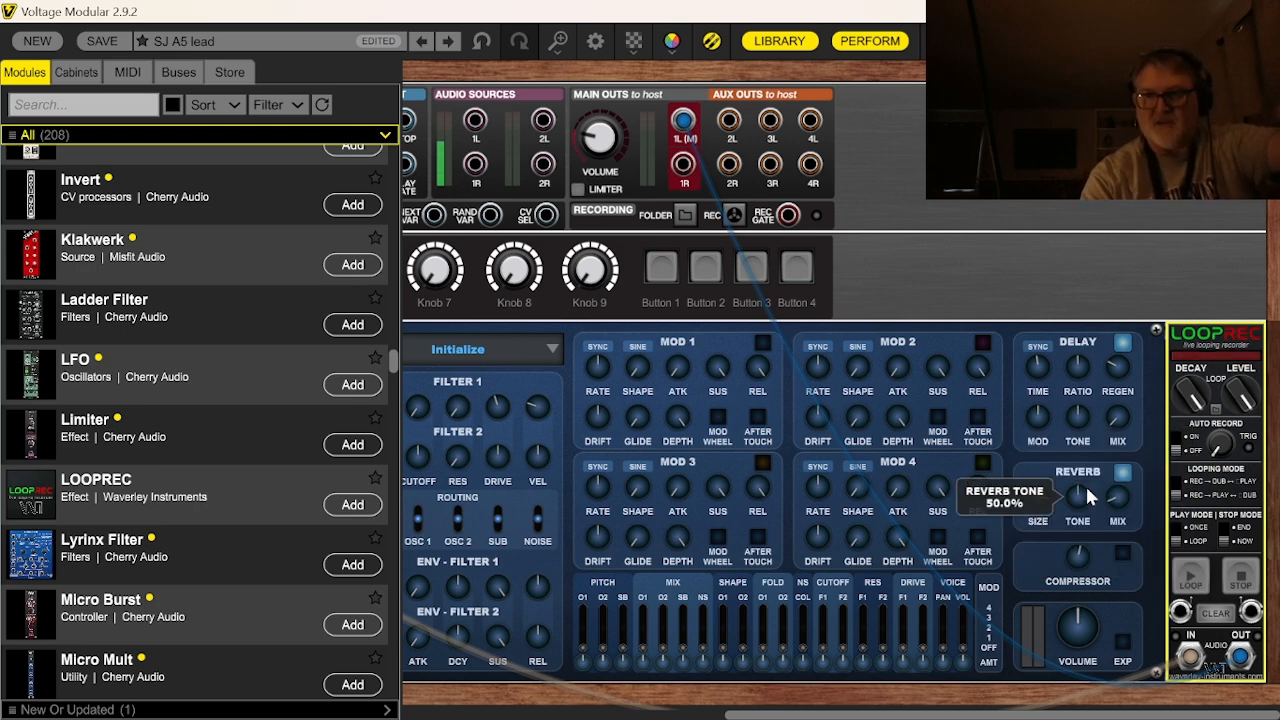
pyautogui.rightClick(1222, 620)
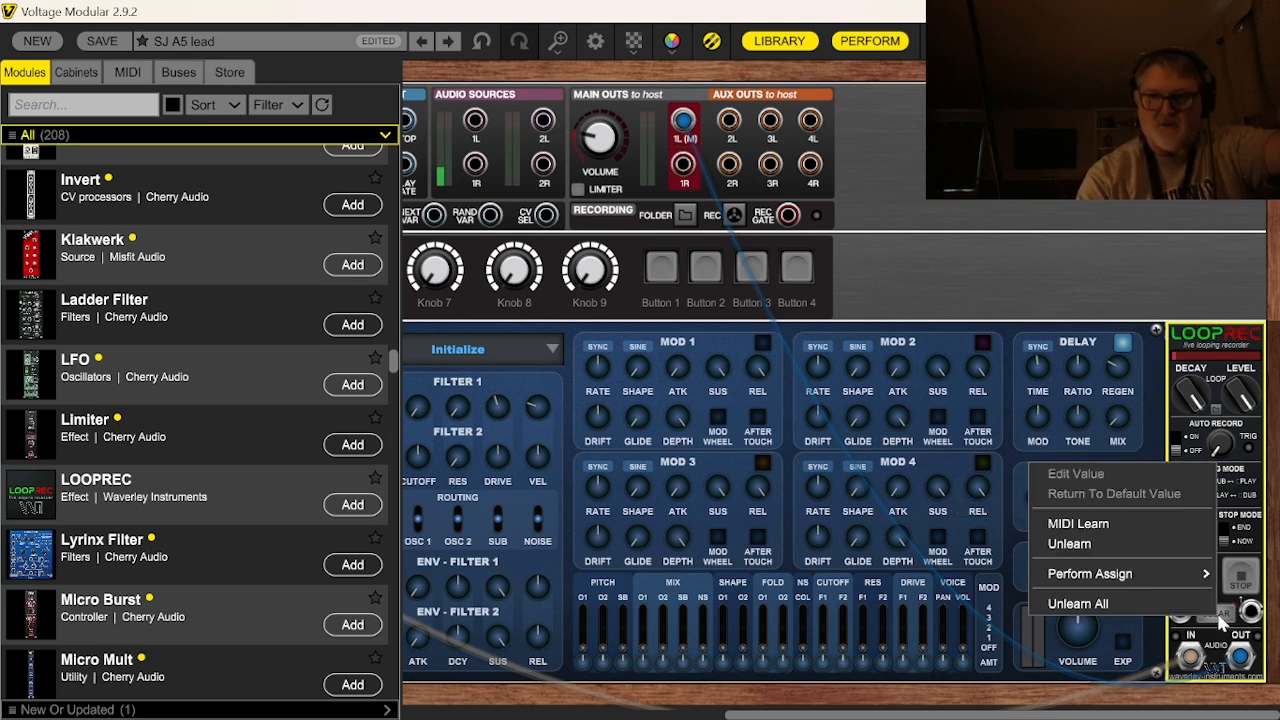
pyautogui.click(1172, 533)
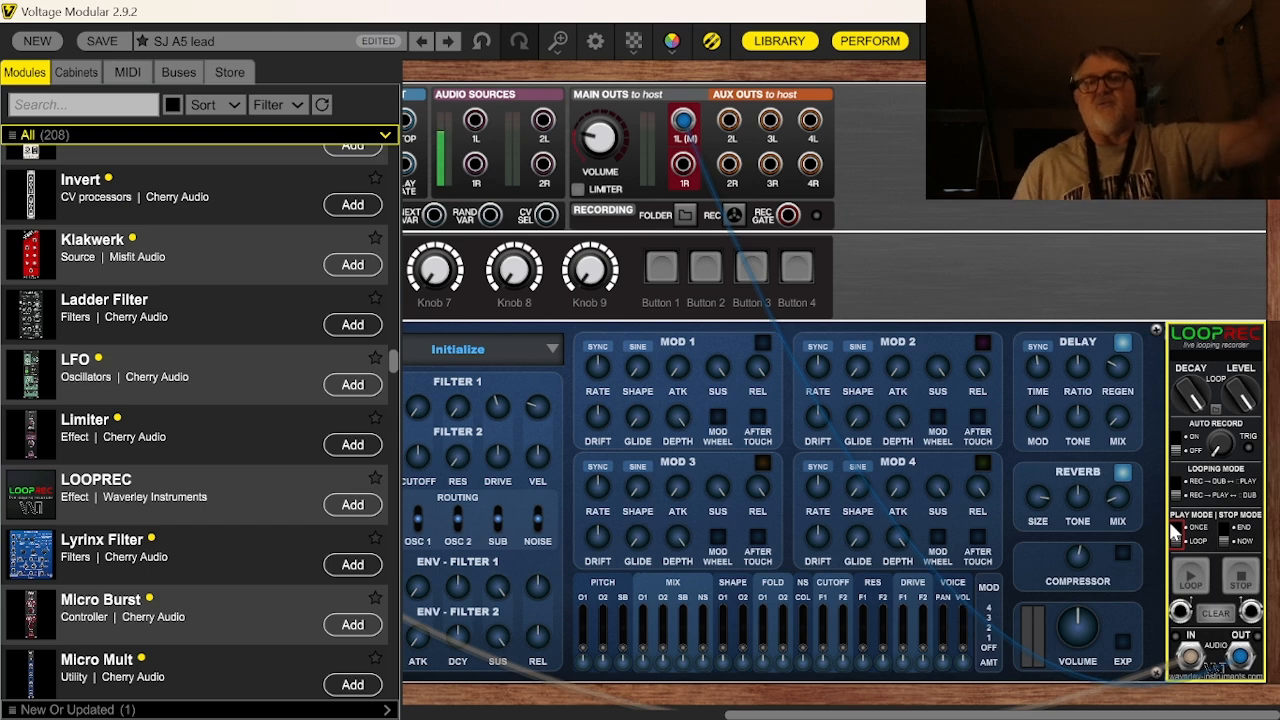
# Step: Close the module library, set the delay mix to 17.2% and lower LOOPREC's level
pyautogui.click(781, 44)
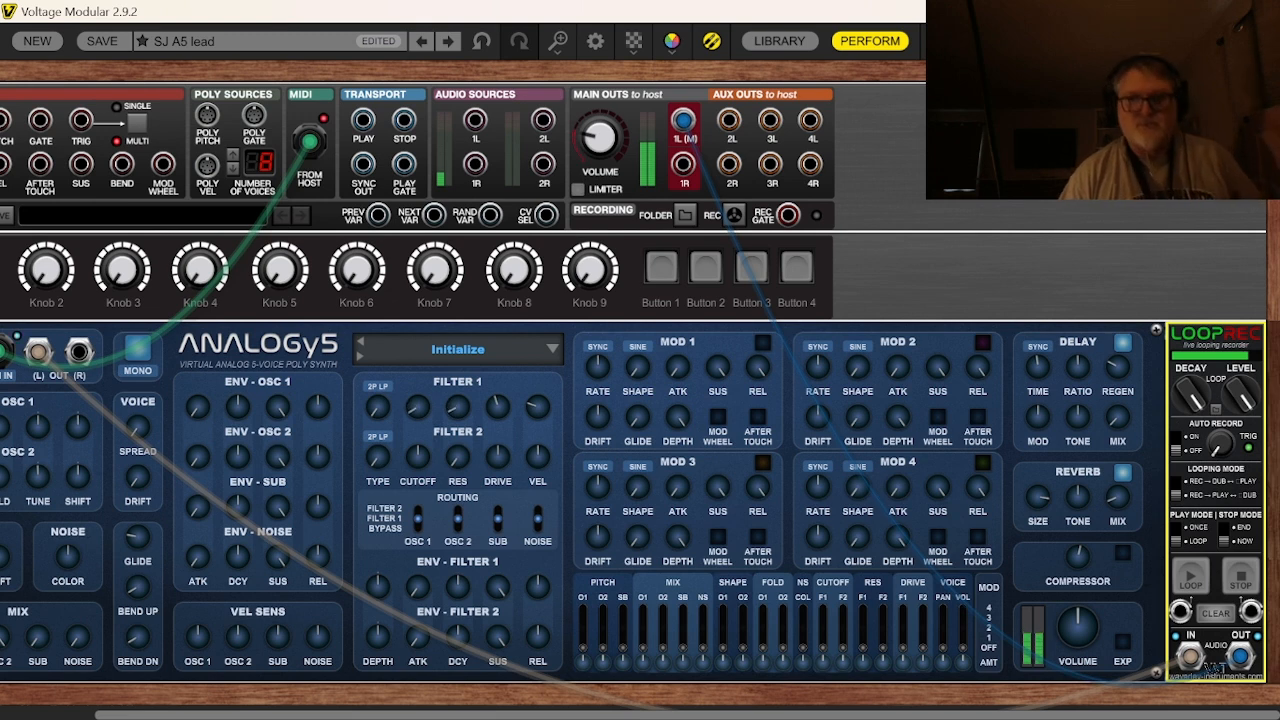
pyautogui.click(1125, 400)
pyautogui.moveTo(1127, 401)
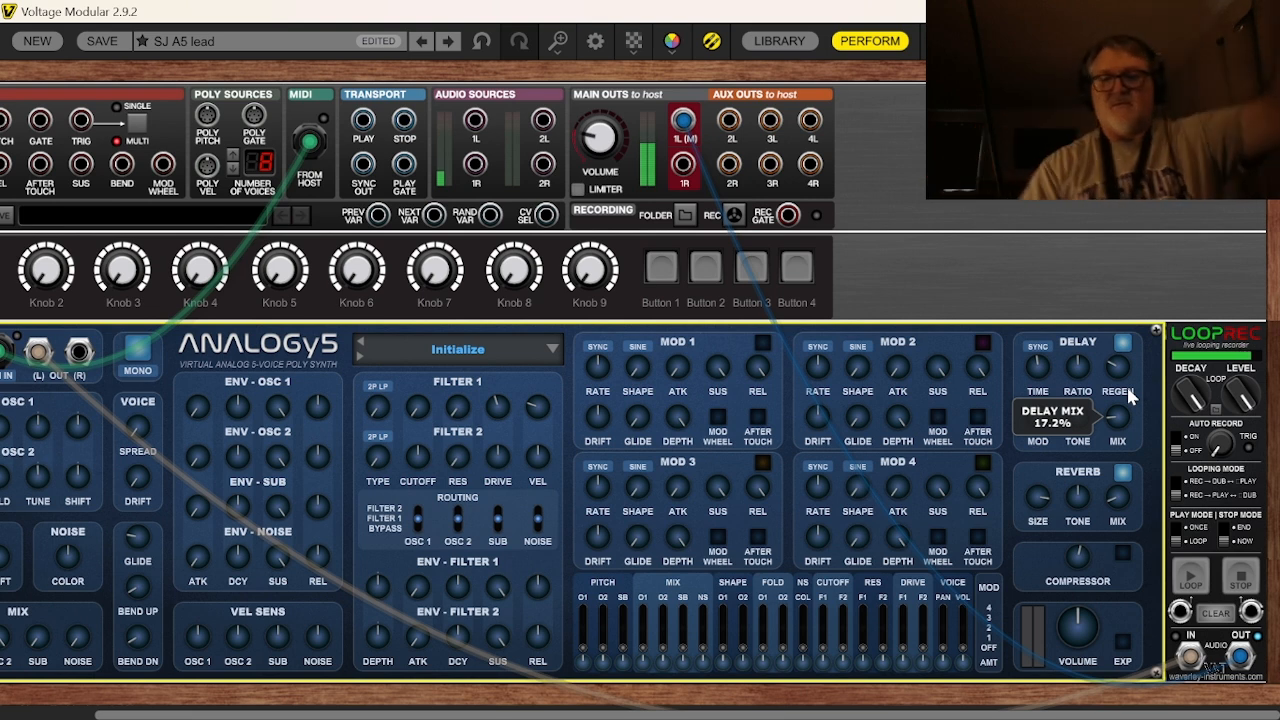
pyautogui.click(1245, 400)
pyautogui.moveTo(1245, 400); pyautogui.dragTo(1240, 430)
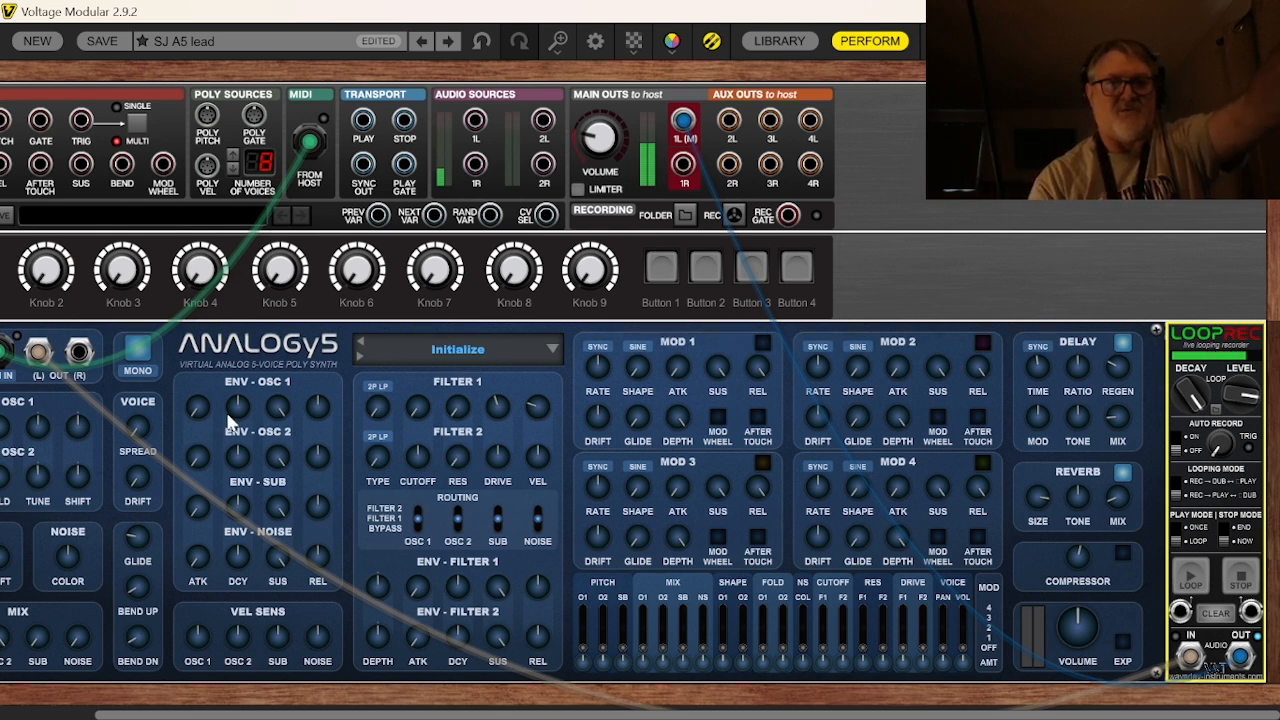
# Step: Unlearn the MIDI assignment of Filter 1's resonance and raise OSC 2's shape to pulse
pyautogui.click(34, 716)
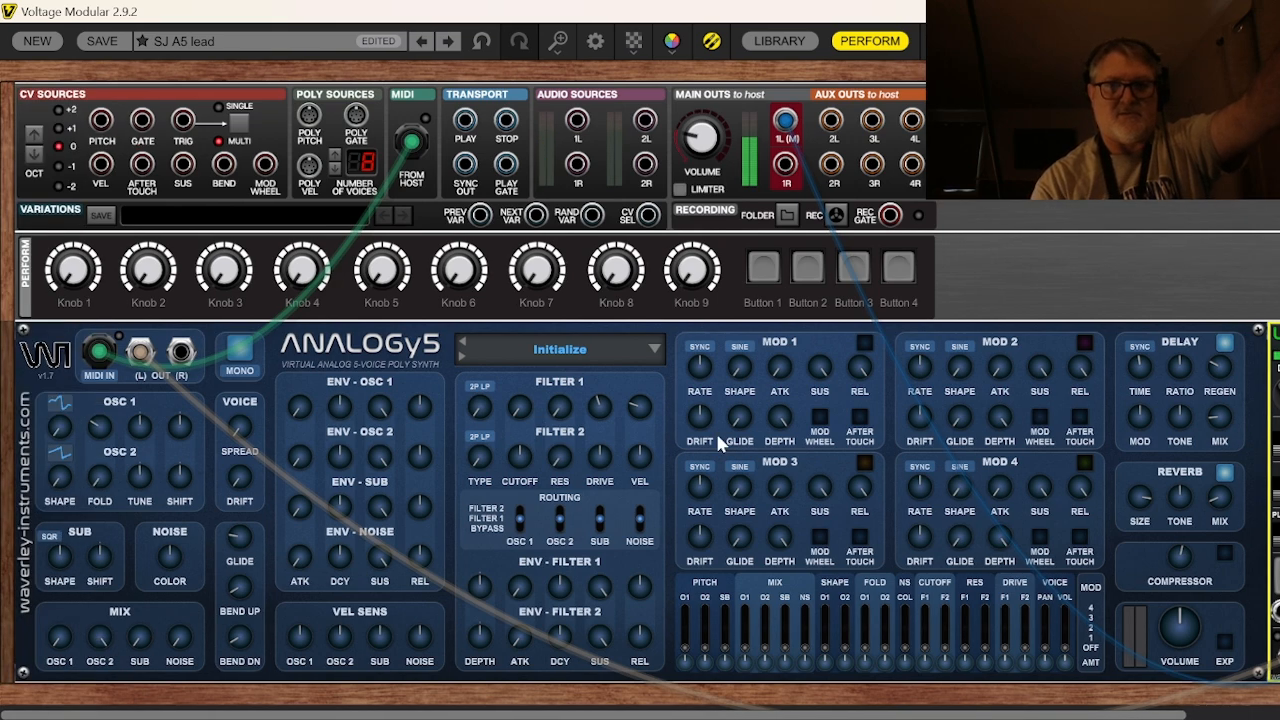
pyautogui.rightClick(561, 410)
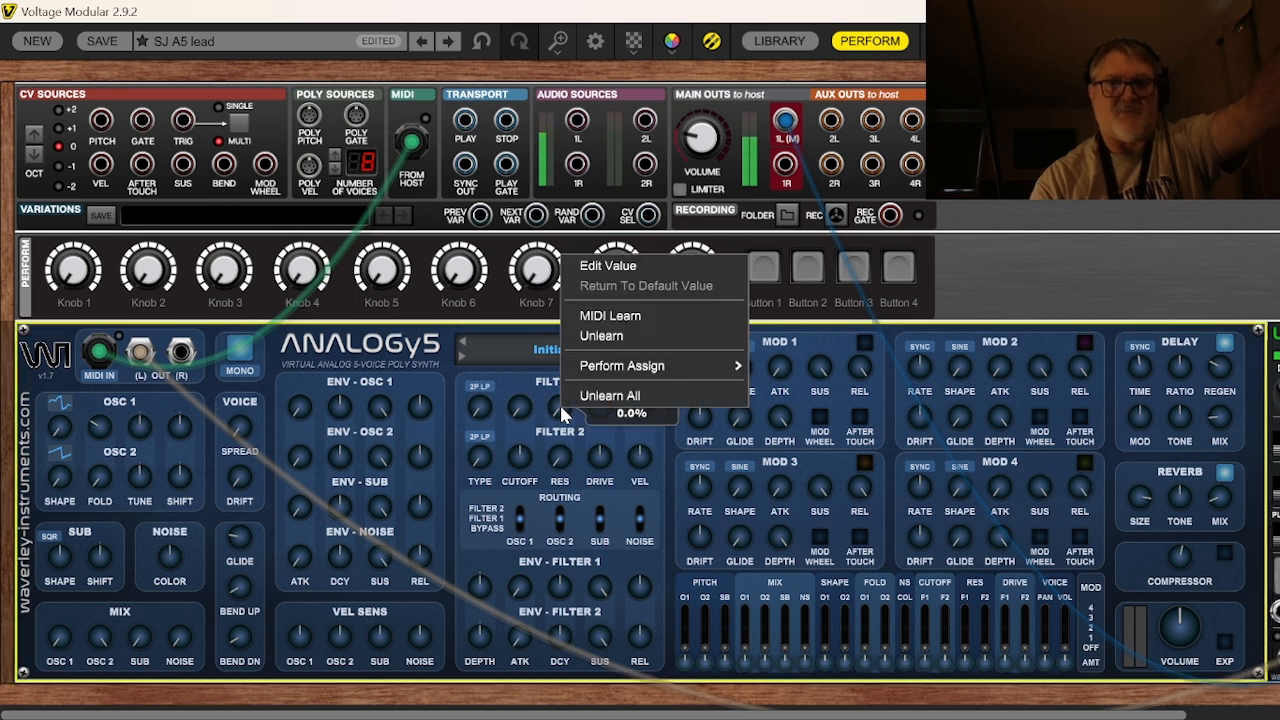
pyautogui.click(600, 346)
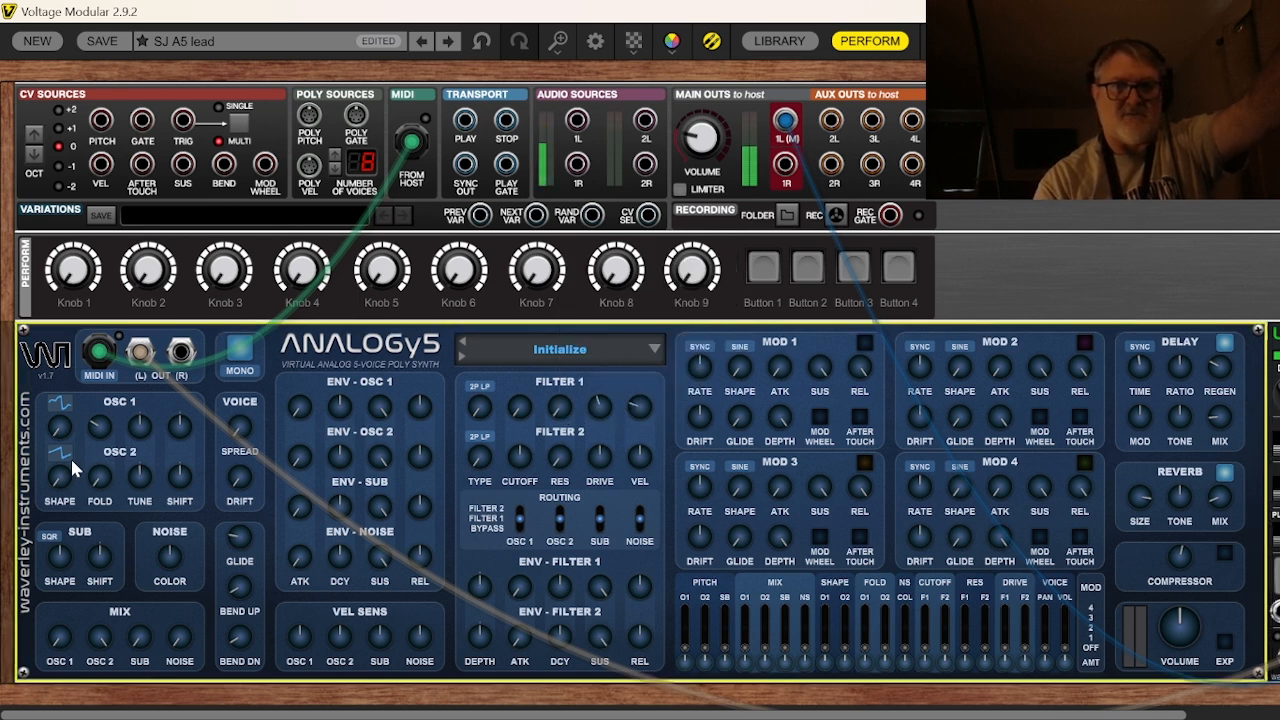
pyautogui.moveTo(64, 488)
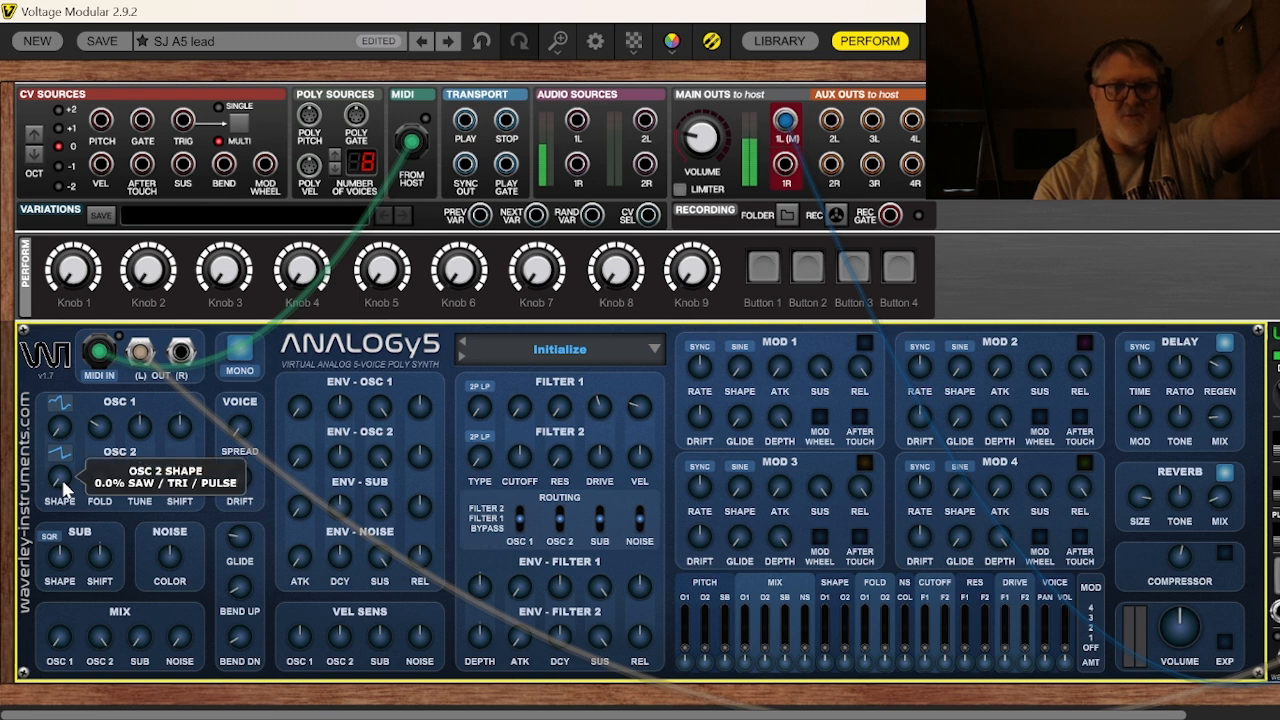
pyautogui.moveTo(64, 488); pyautogui.dragTo(118, 370)
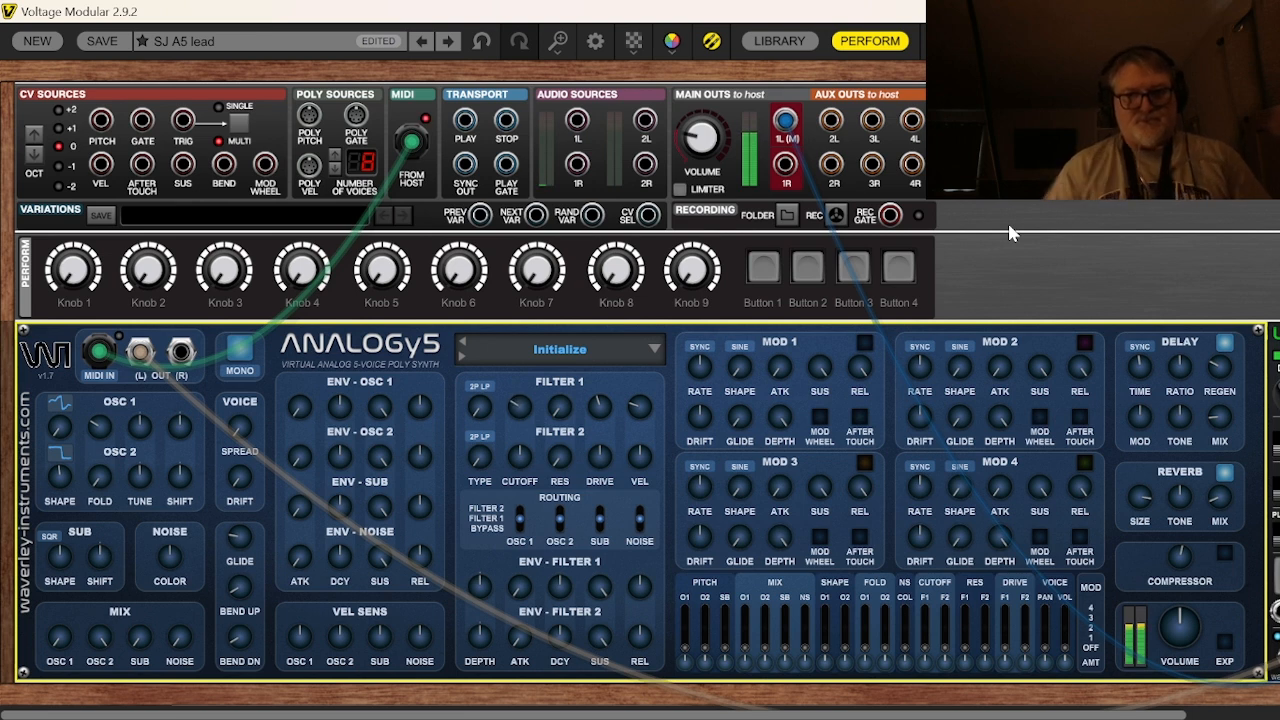
# Step: Switch on ANALOGy5's compressor, and stop and clear the loop in LOOPREC
pyautogui.click(1228, 556)
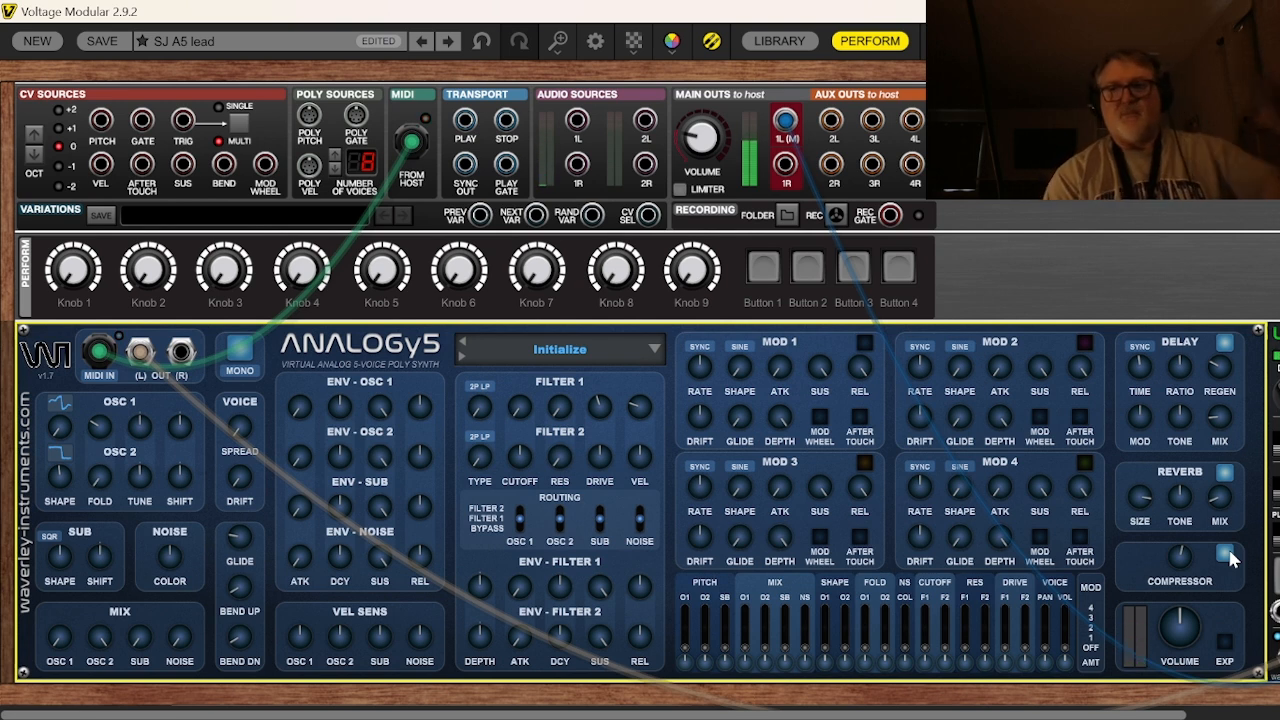
pyautogui.click(1205, 712)
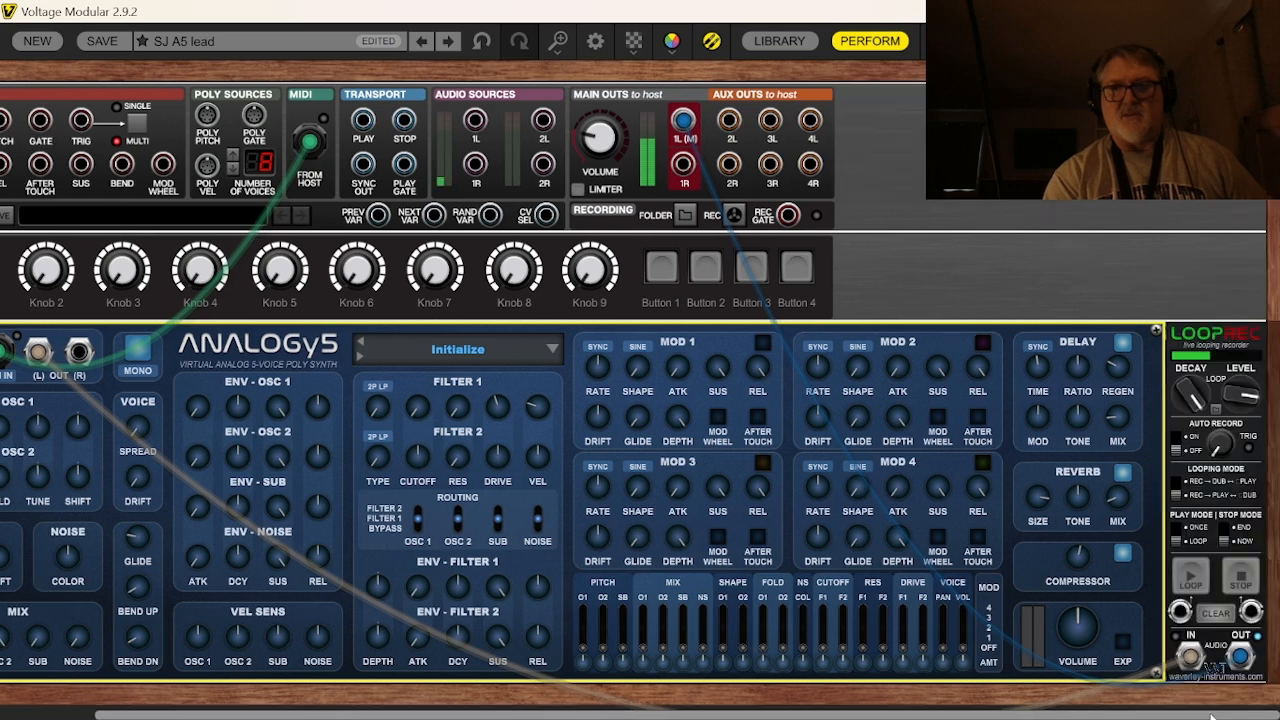
pyautogui.click(1245, 580)
pyautogui.click(1212, 614)
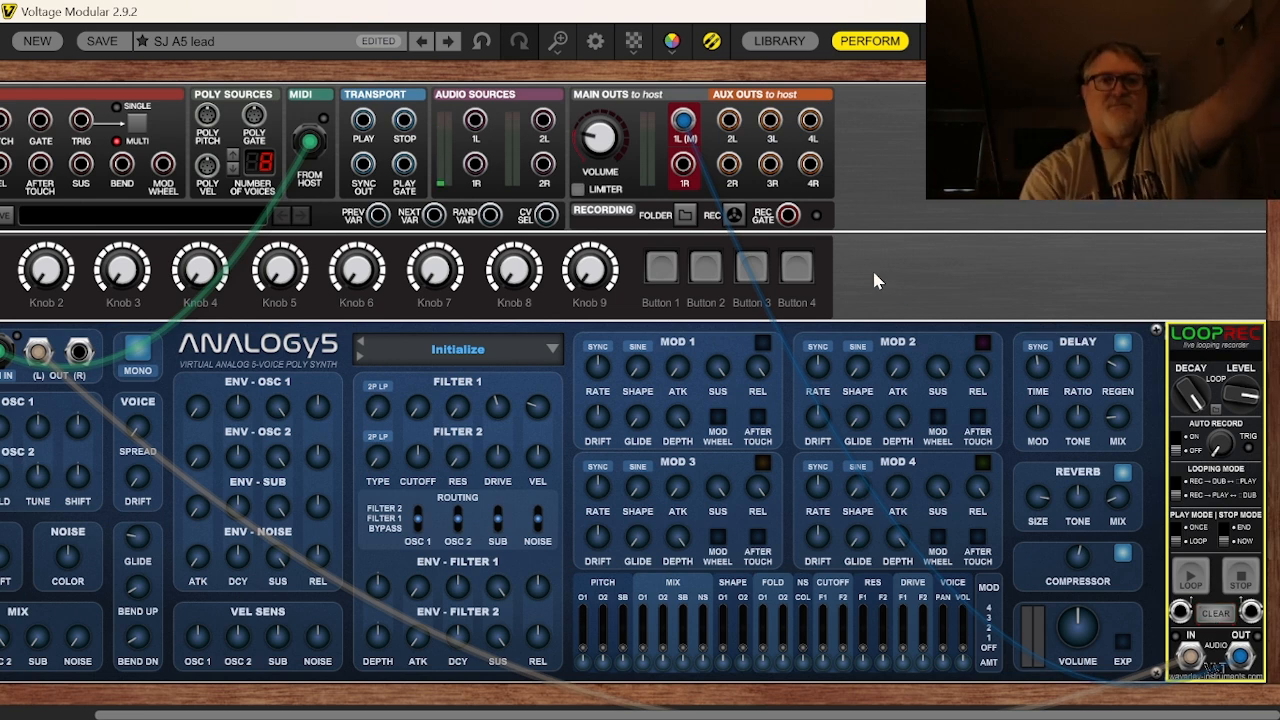
# Step: Load the Stereo Brocoder plus delaverb preset from the Effect category without saving the current patch
pyautogui.click(210, 41)
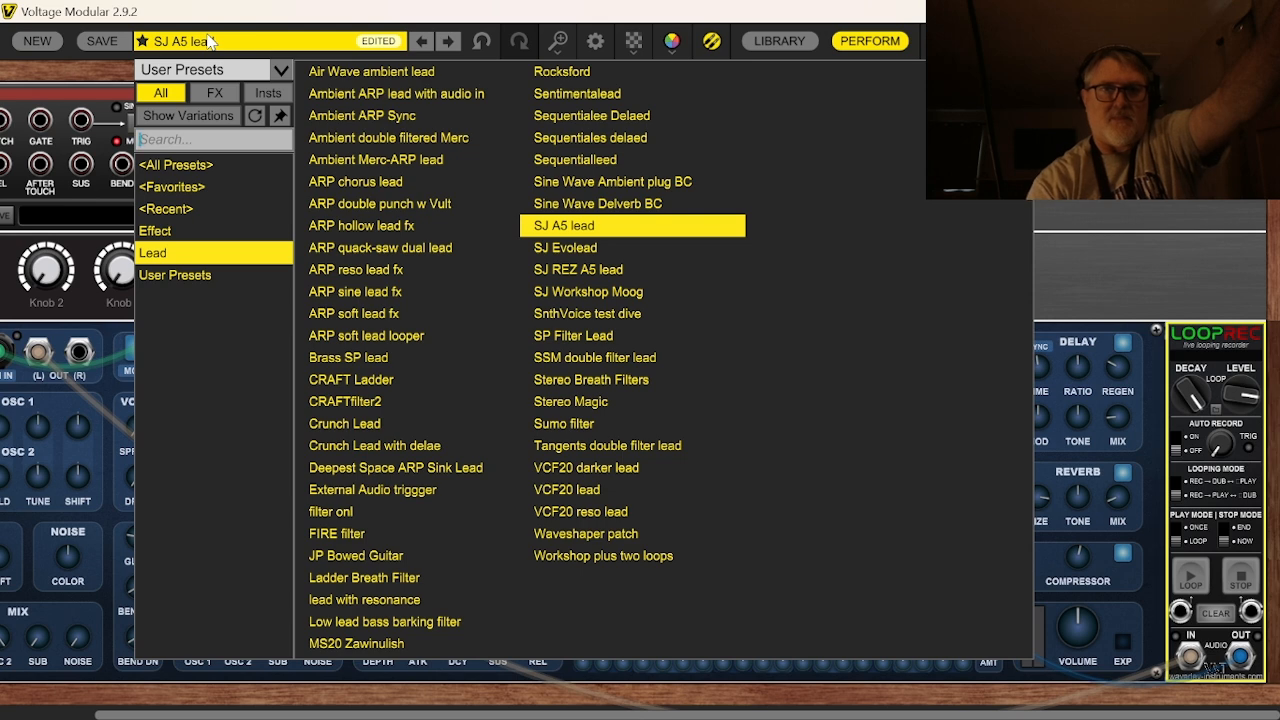
pyautogui.click(175, 238)
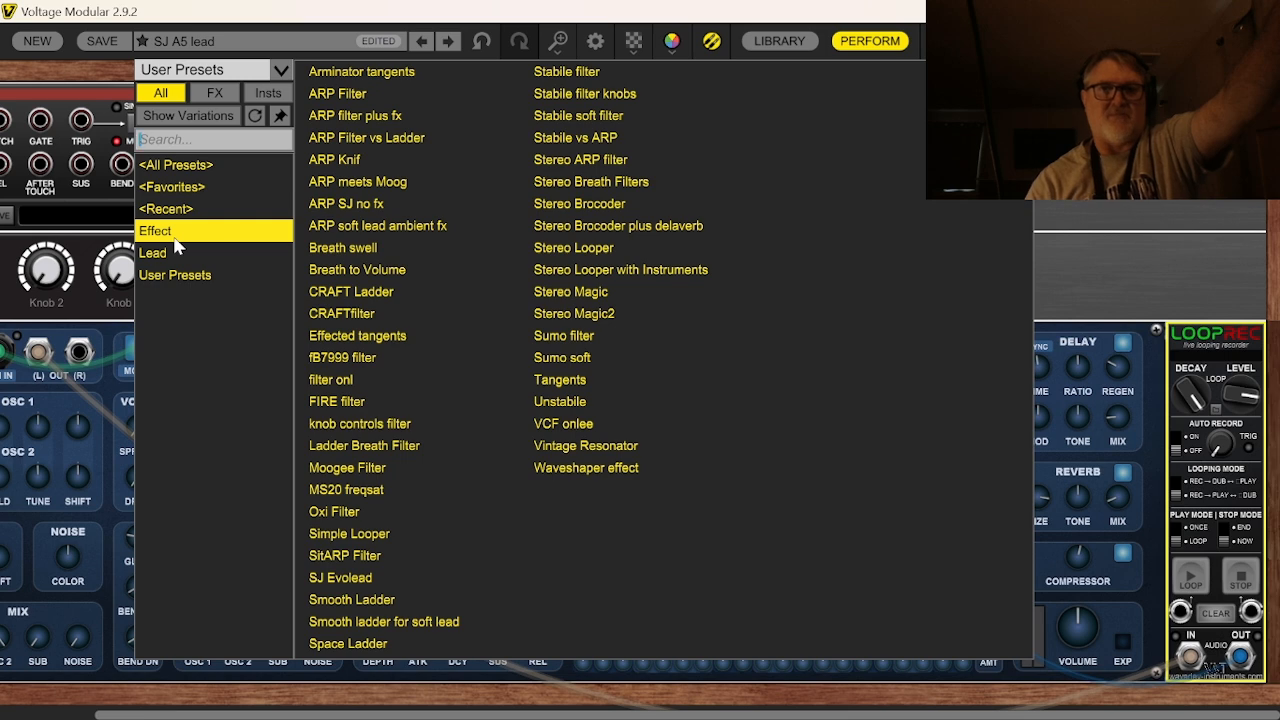
pyautogui.click(561, 228)
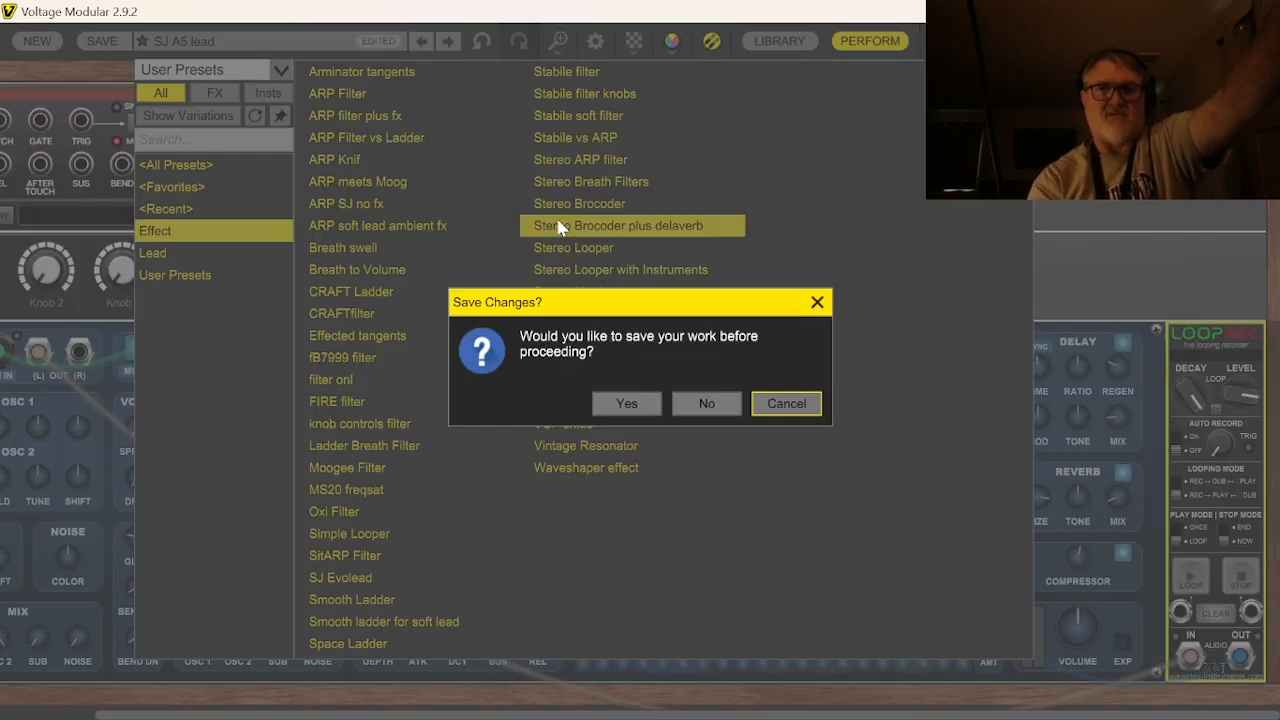
pyautogui.click(716, 404)
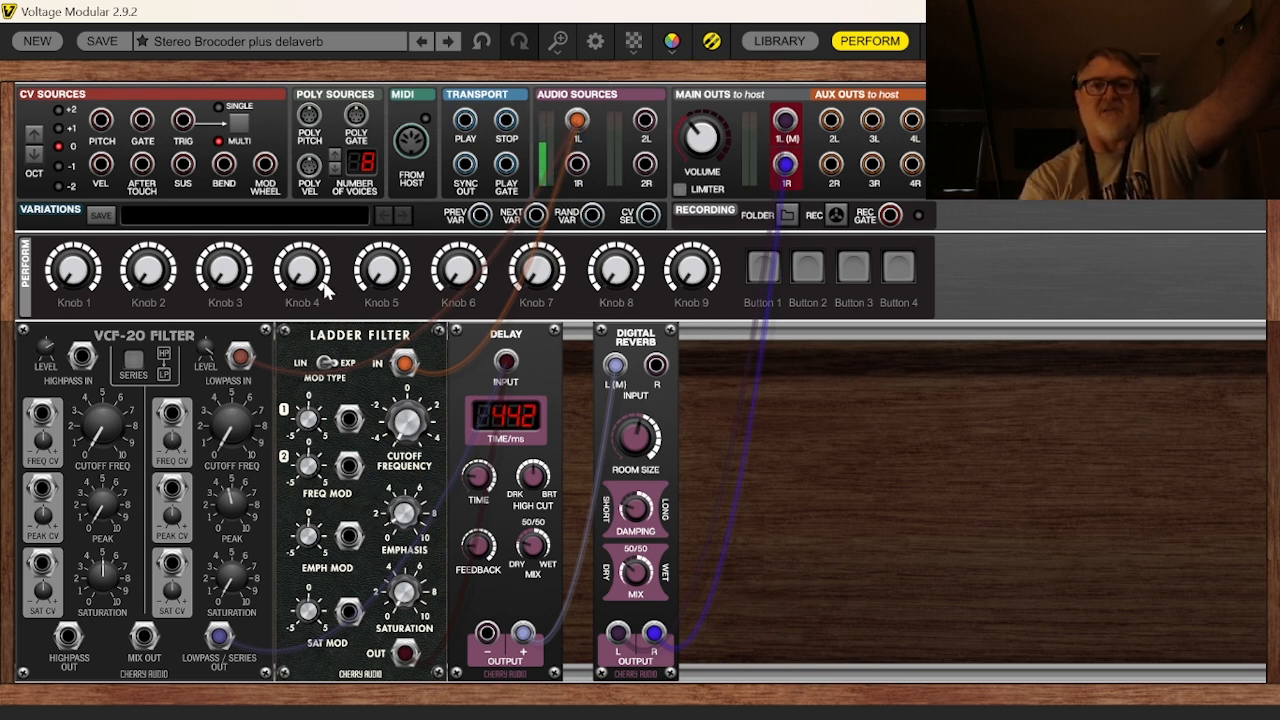
# Step: Find the Mini Plug-In Host in the module library and add it to the Stereo Brocoder plus delaverb patch
pyautogui.moveTo(325, 288)
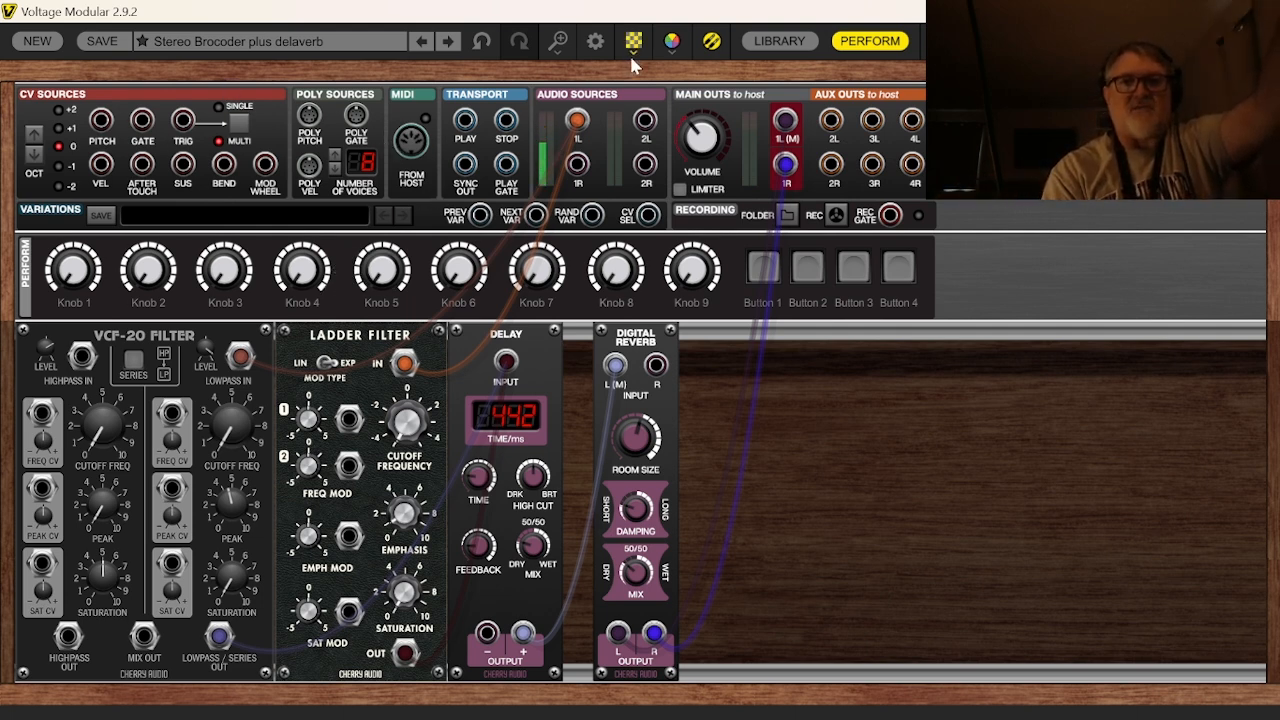
pyautogui.click(780, 41)
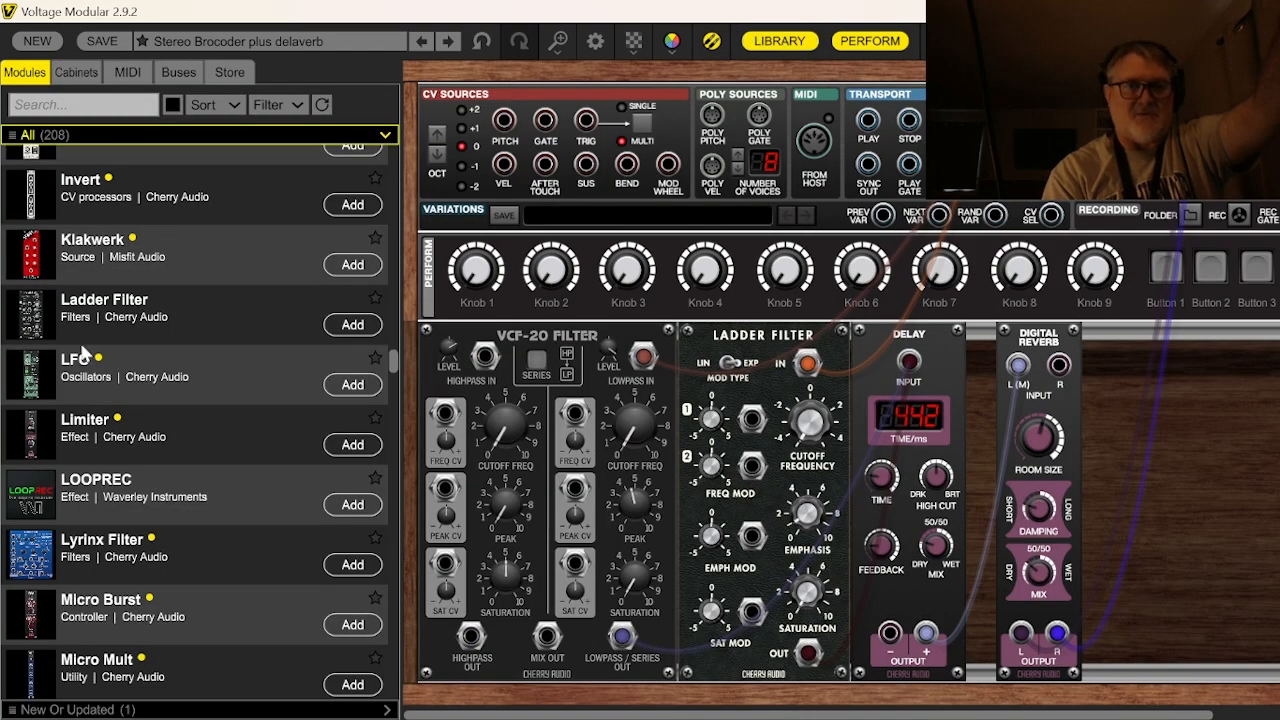
pyautogui.scroll(-15, 176, 365)
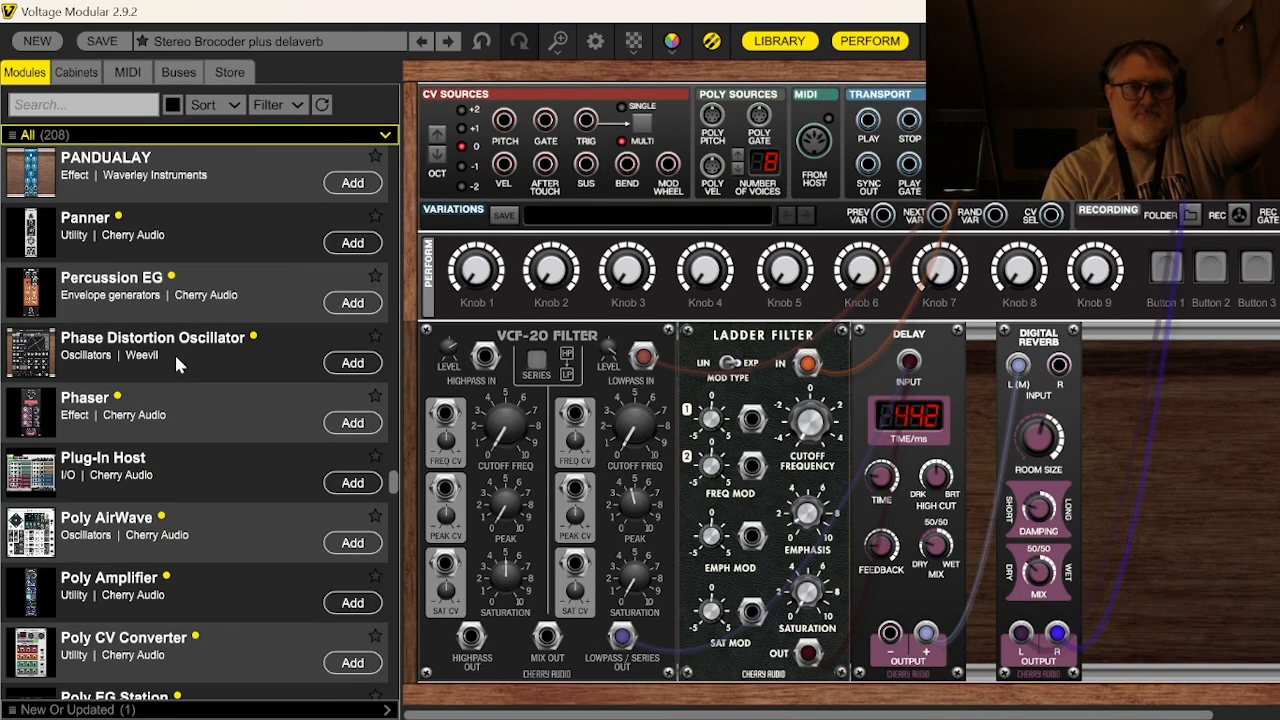
pyautogui.scroll(-3, 176, 365)
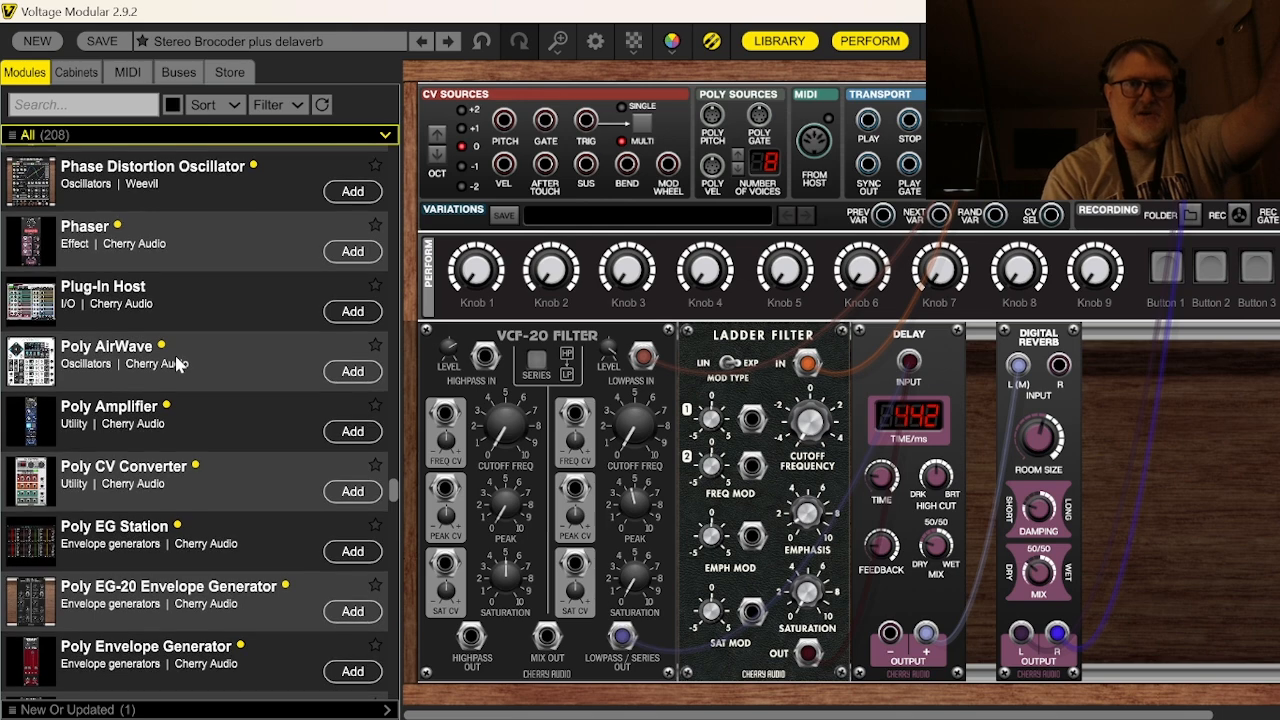
pyautogui.scroll(10, 176, 365)
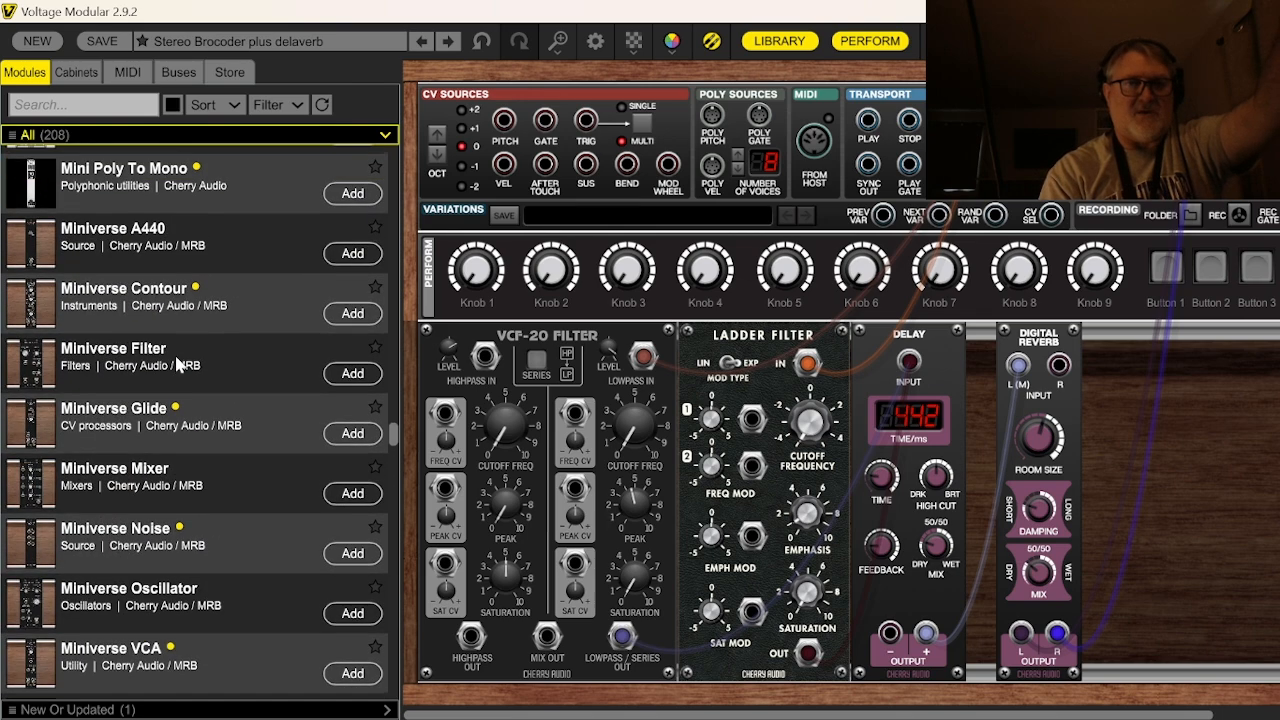
pyautogui.scroll(4, 176, 365)
pyautogui.scroll(4, 176, 365)
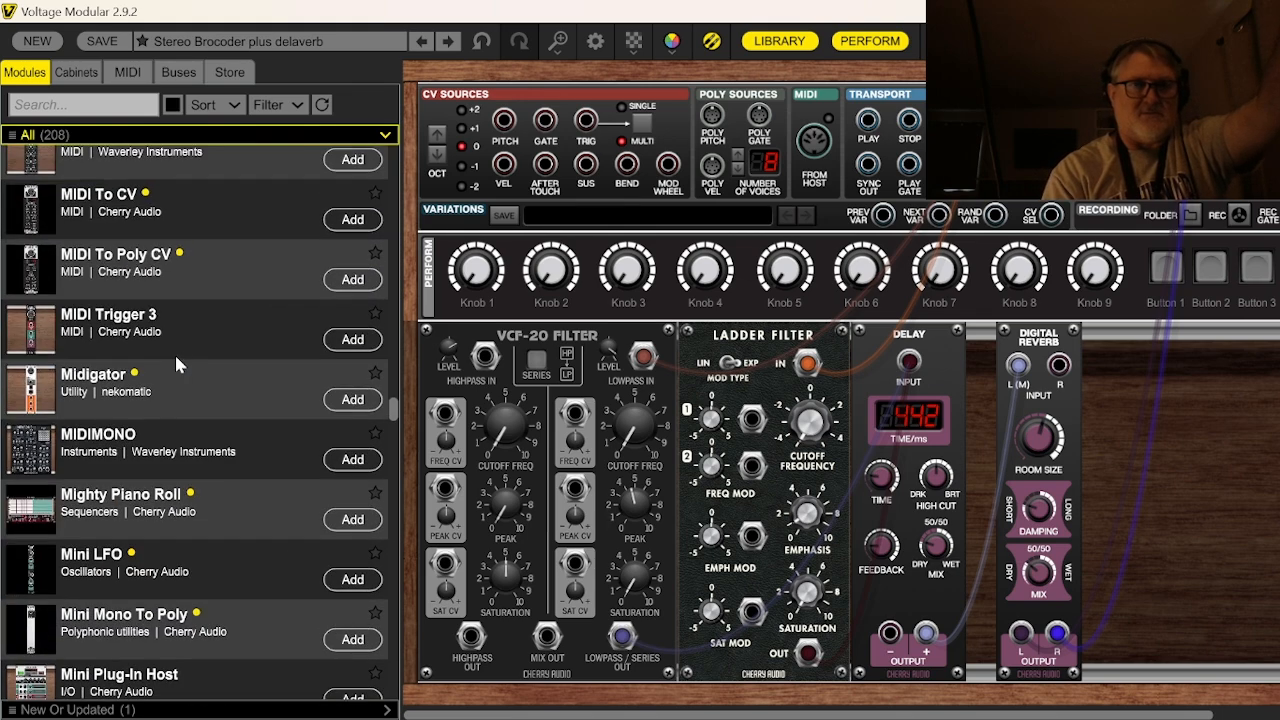
pyautogui.scroll(-2, 176, 365)
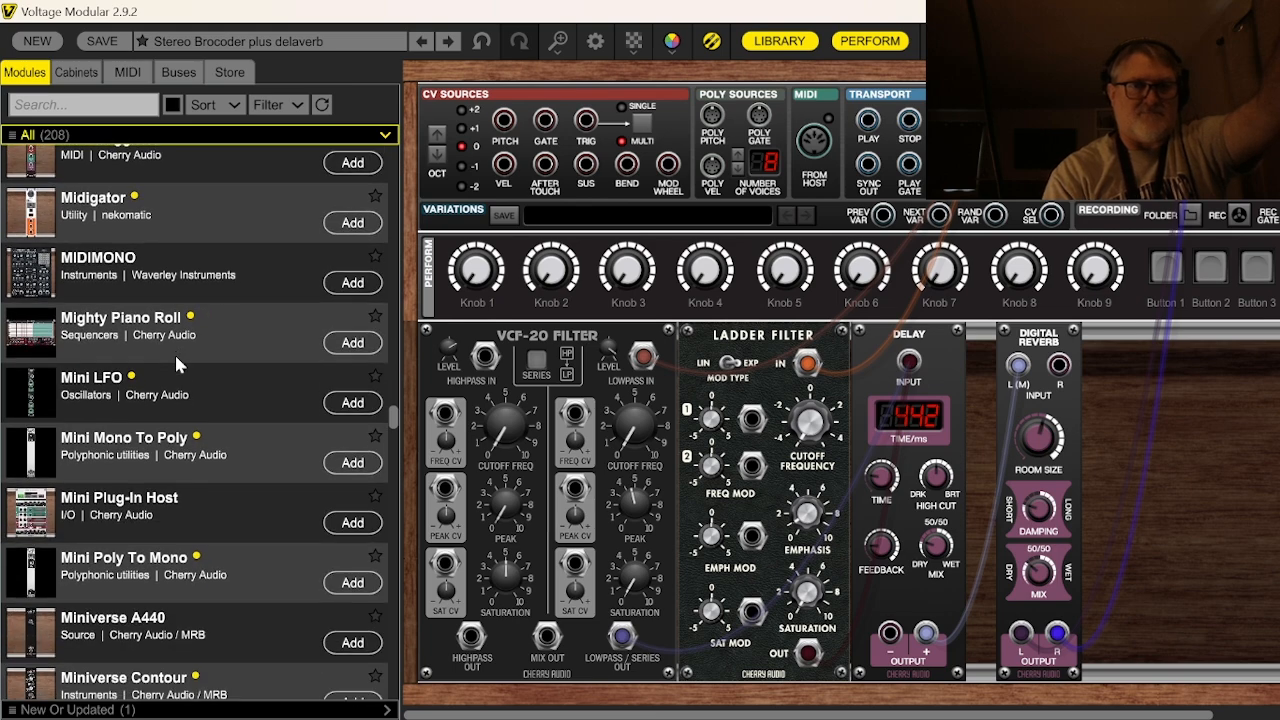
pyautogui.click(353, 523)
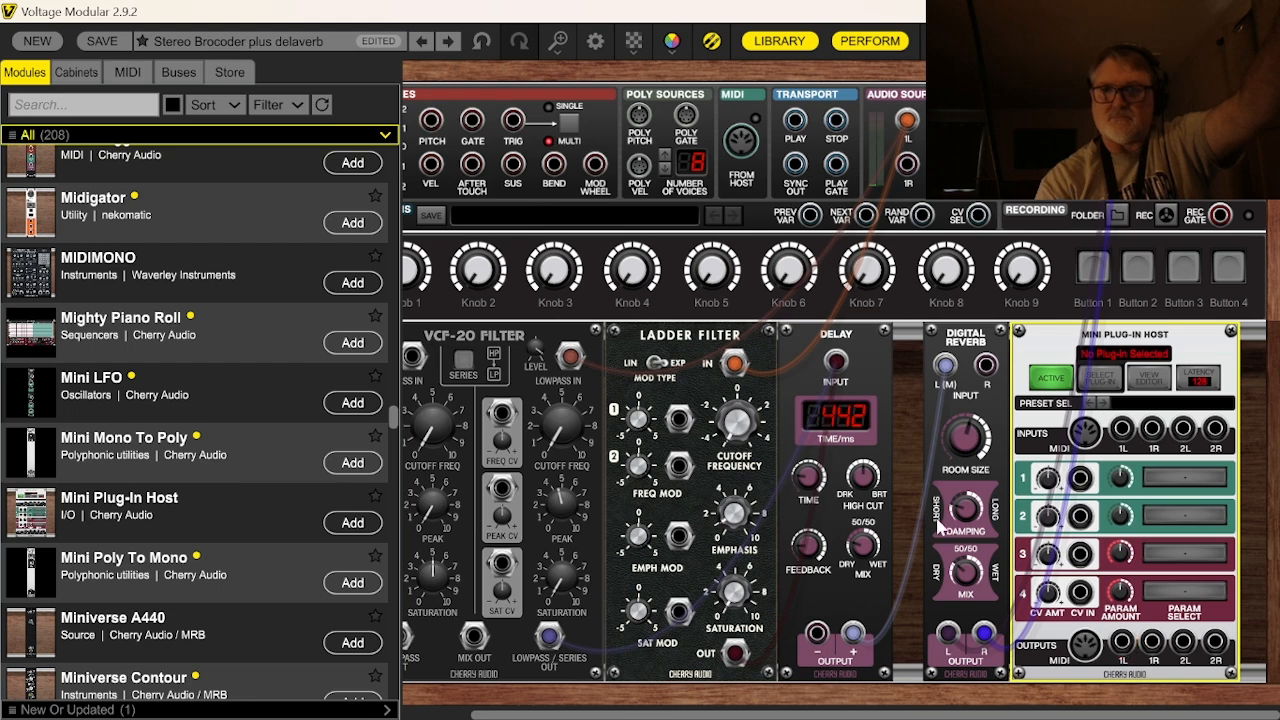
# Step: Move the Ladder Filter and VCF-20 lowpass input cables from audio source 1L to the Mini Plug-In Host's output 1L, and connect host MIDI to its MIDI input
pyautogui.click(907, 121)
pyautogui.moveTo(900, 140); pyautogui.dragTo(1122, 645)
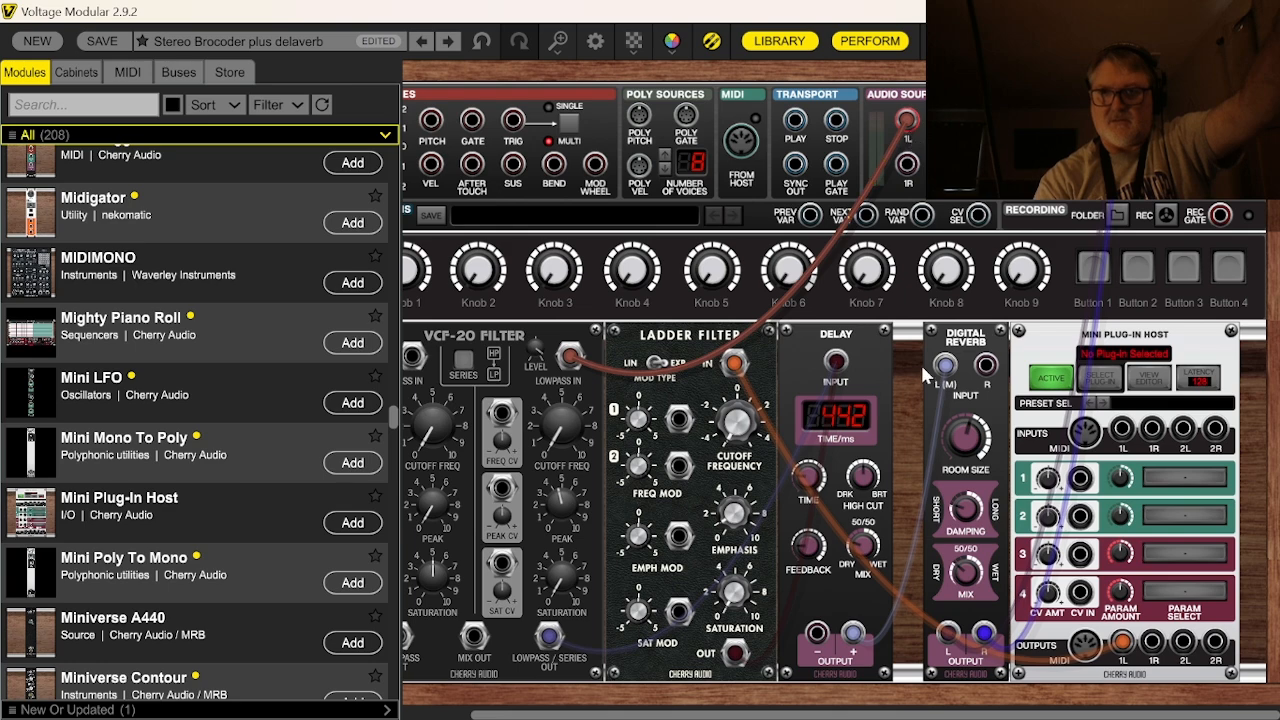
pyautogui.rightClick(907, 121)
pyautogui.click(908, 120)
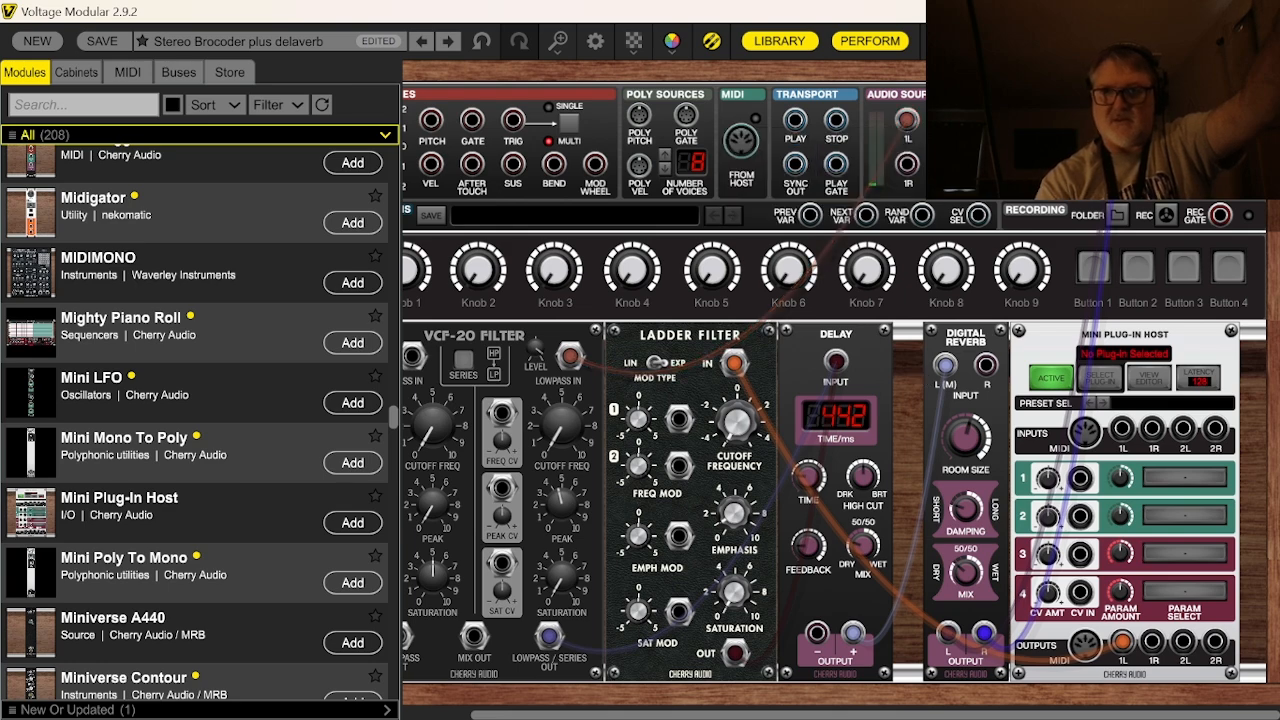
pyautogui.rightClick(907, 121)
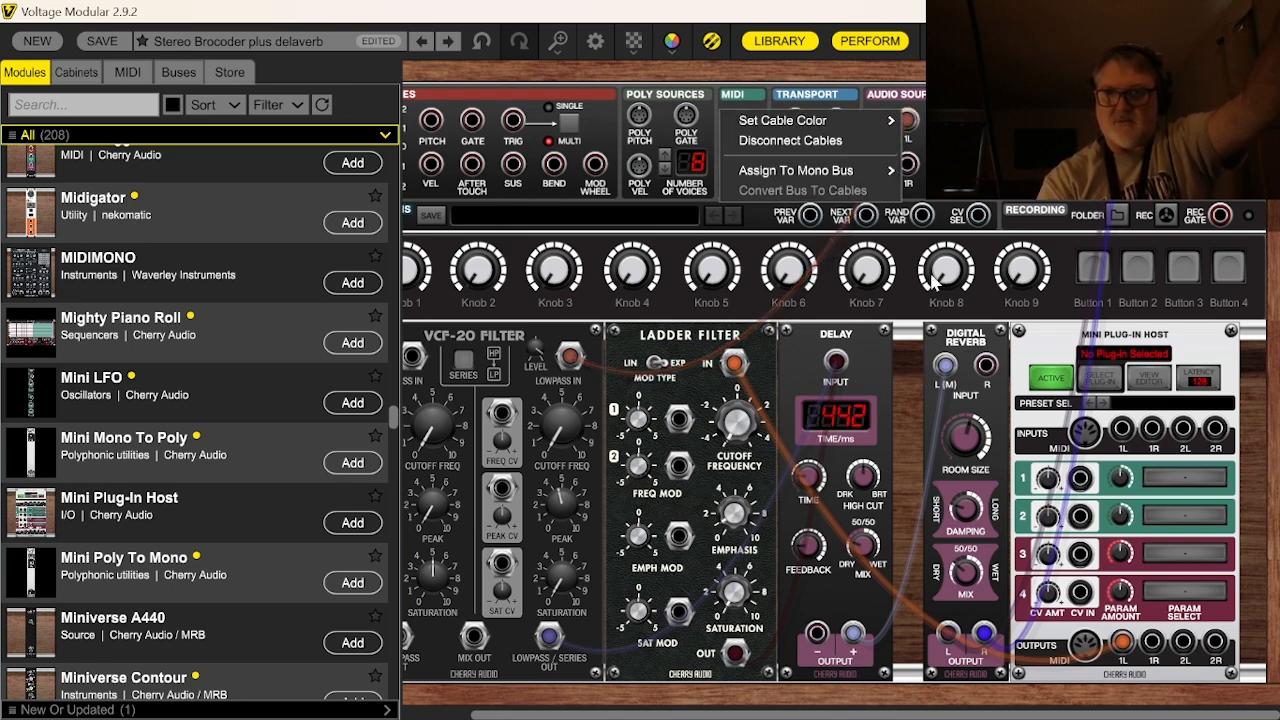
pyautogui.click(910, 119)
pyautogui.moveTo(909, 120)
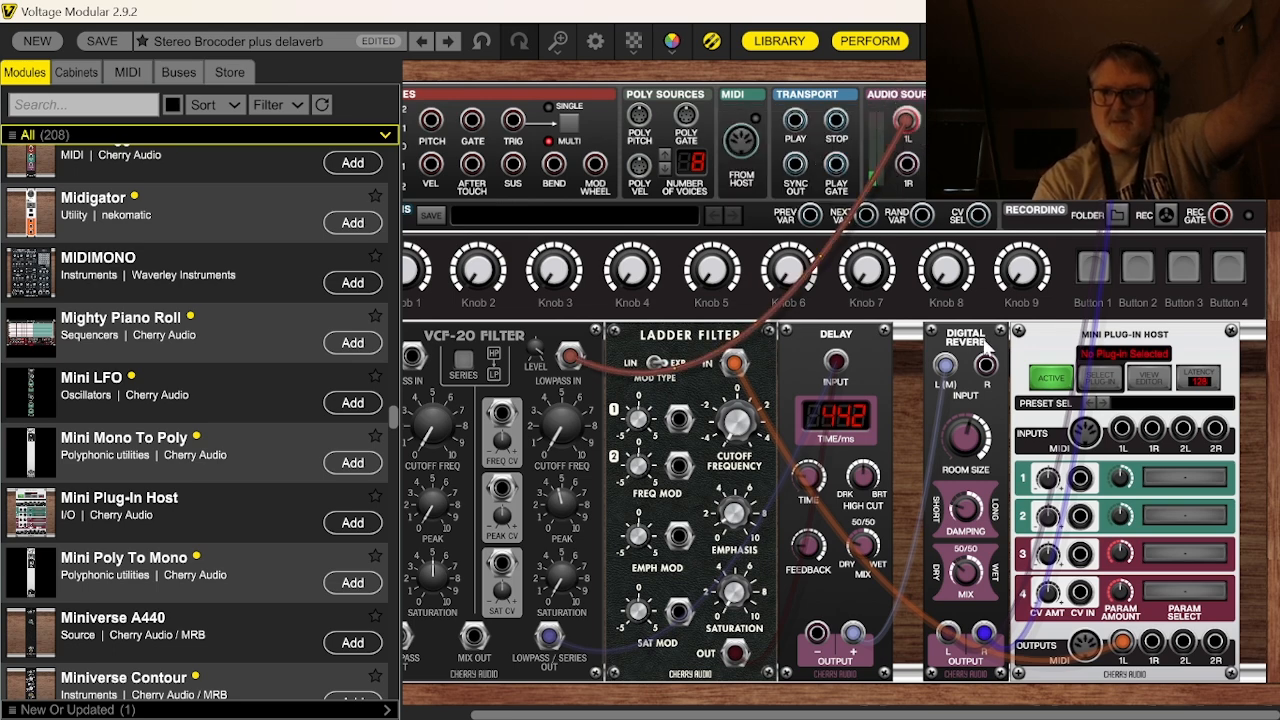
pyautogui.rightClick(906, 122)
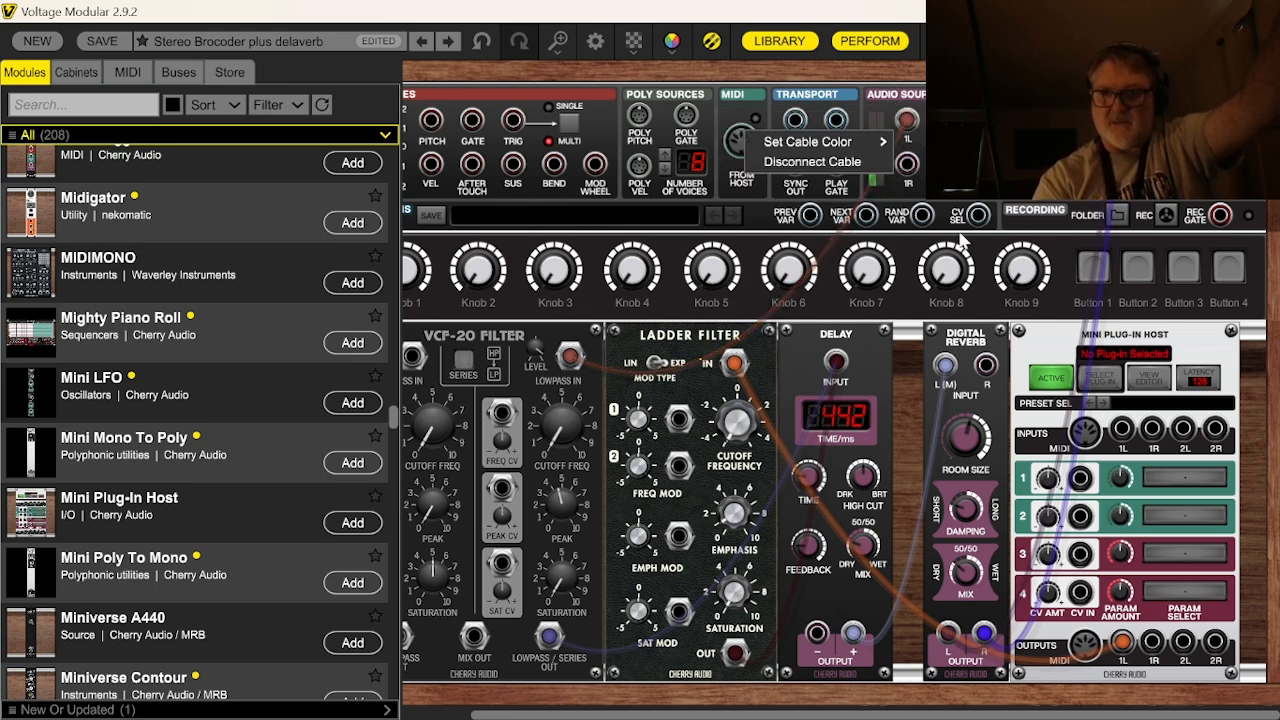
pyautogui.click(911, 121)
pyautogui.moveTo(909, 121); pyautogui.dragTo(1122, 644)
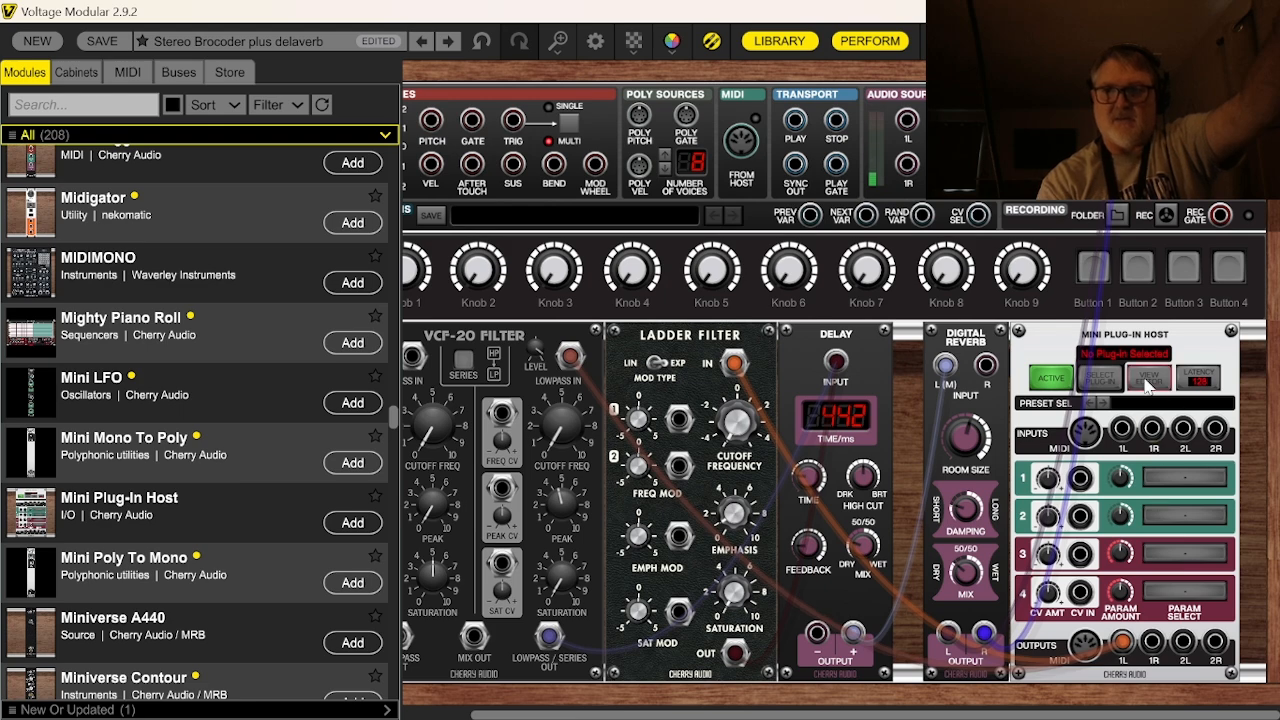
pyautogui.moveTo(1084, 431); pyautogui.dragTo(741, 141)
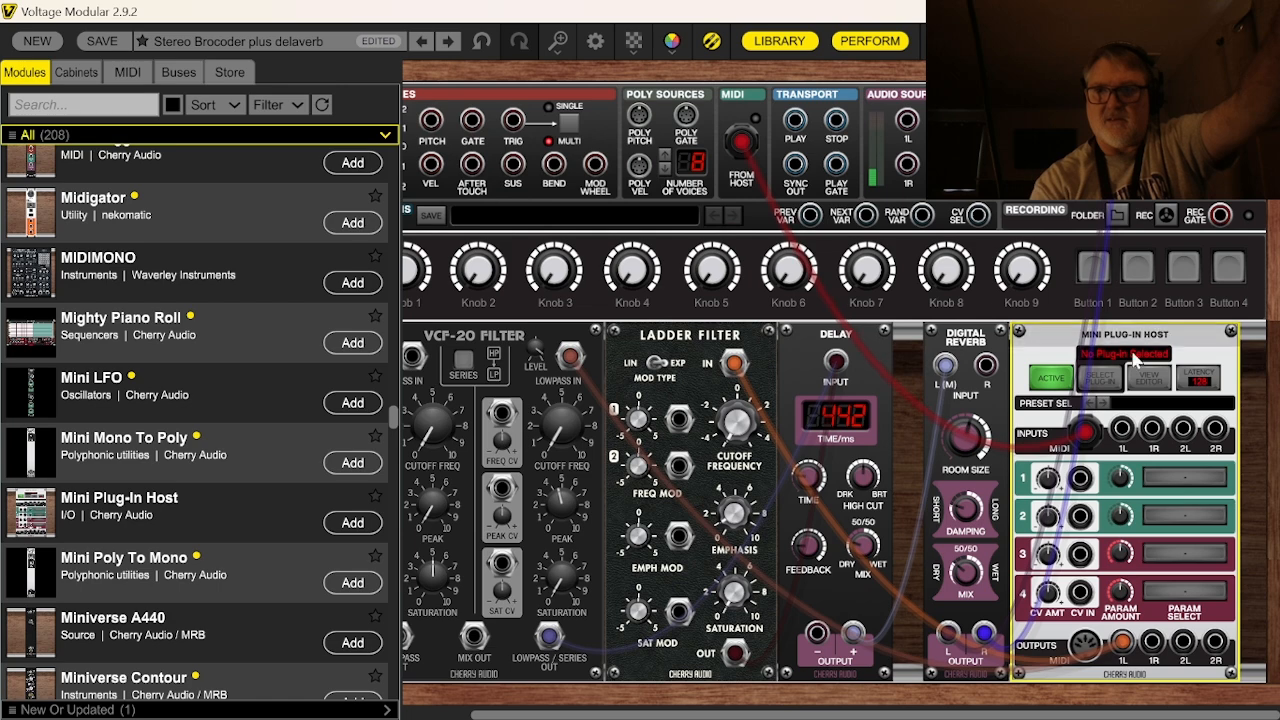
pyautogui.click(1098, 381)
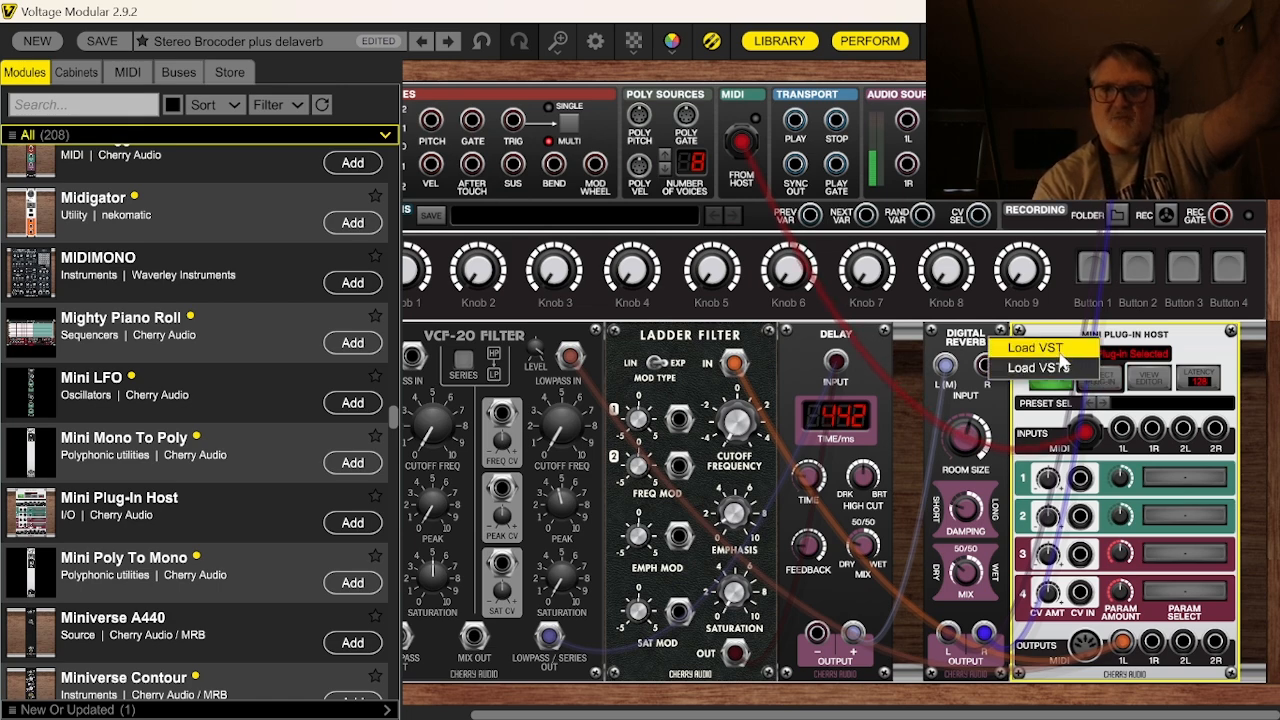
pyautogui.click(1058, 372)
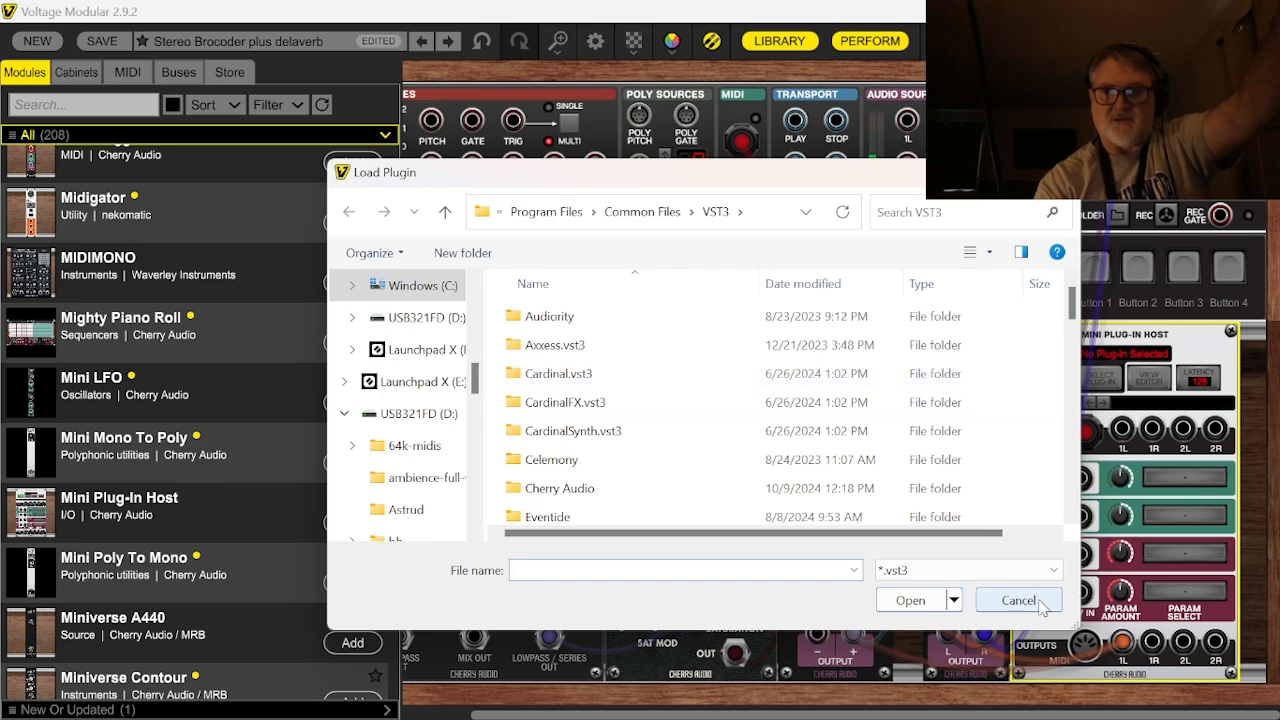
pyautogui.click(1046, 599)
# Step: Load EVOL.64.dll from the VST Plugins 64 folder into the Mini Plug-In Host as a VST plug-in
pyautogui.click(1123, 379)
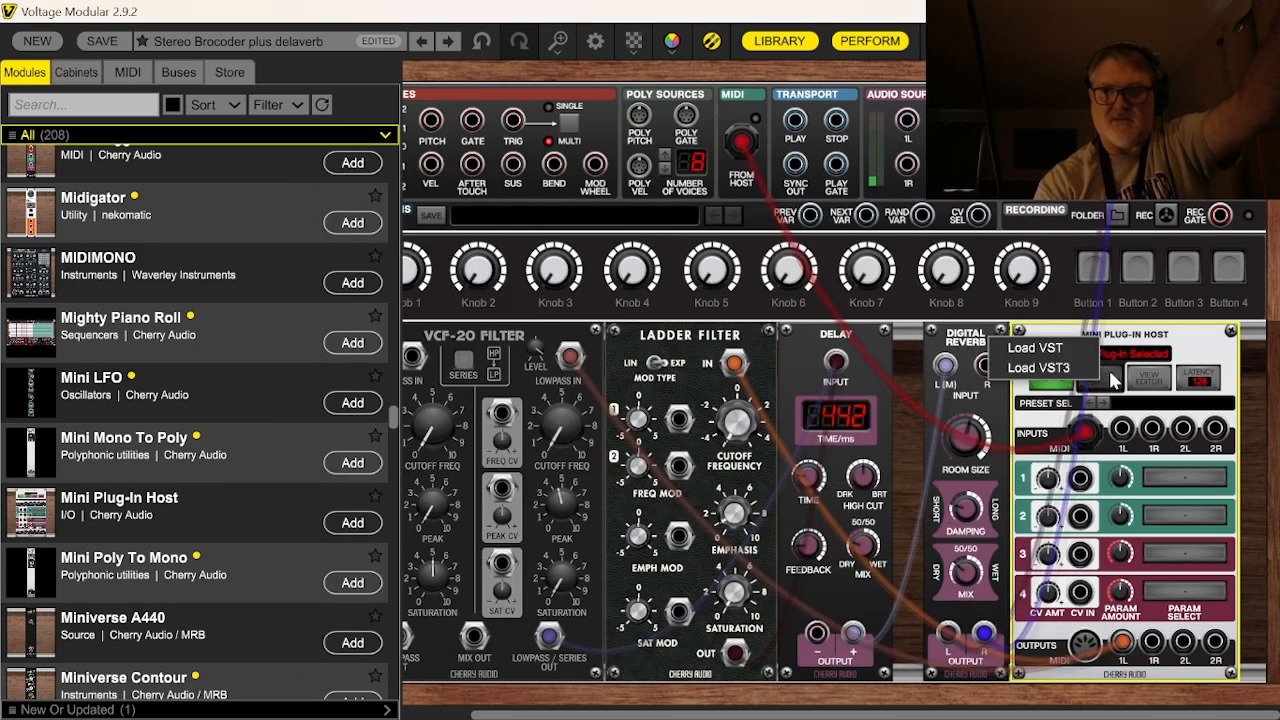
pyautogui.click(1035, 349)
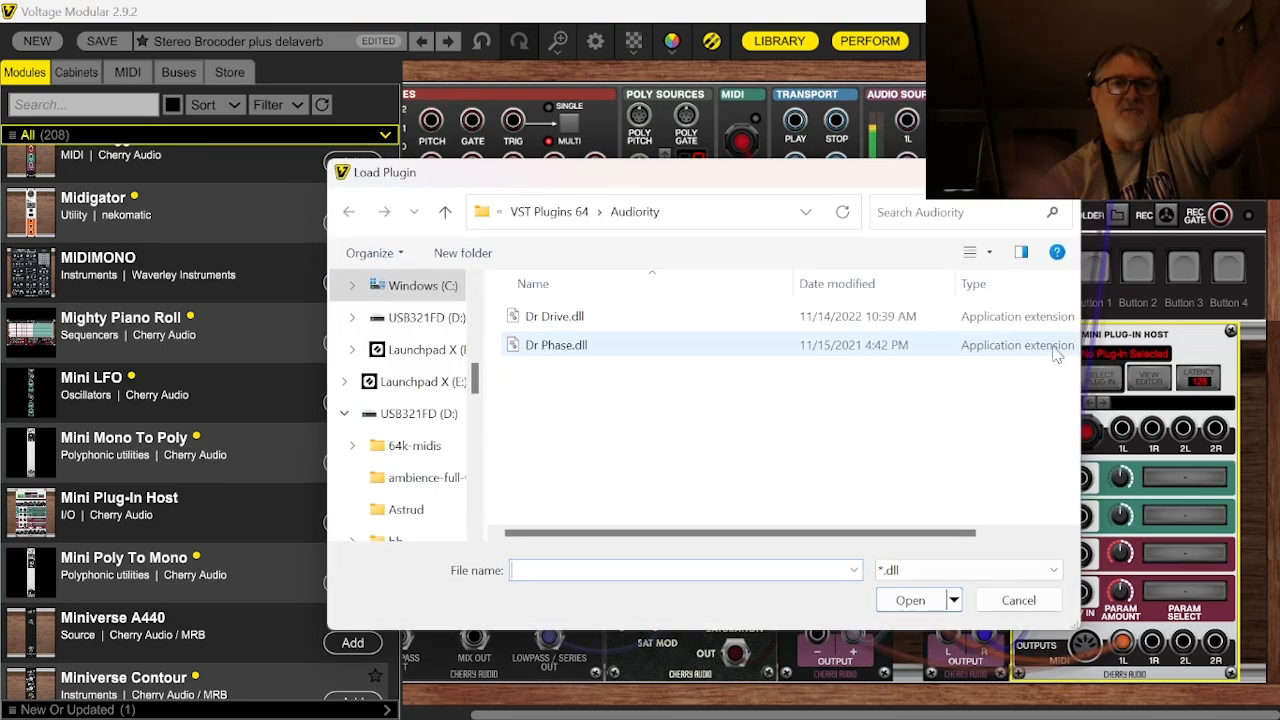
pyautogui.click(533, 214)
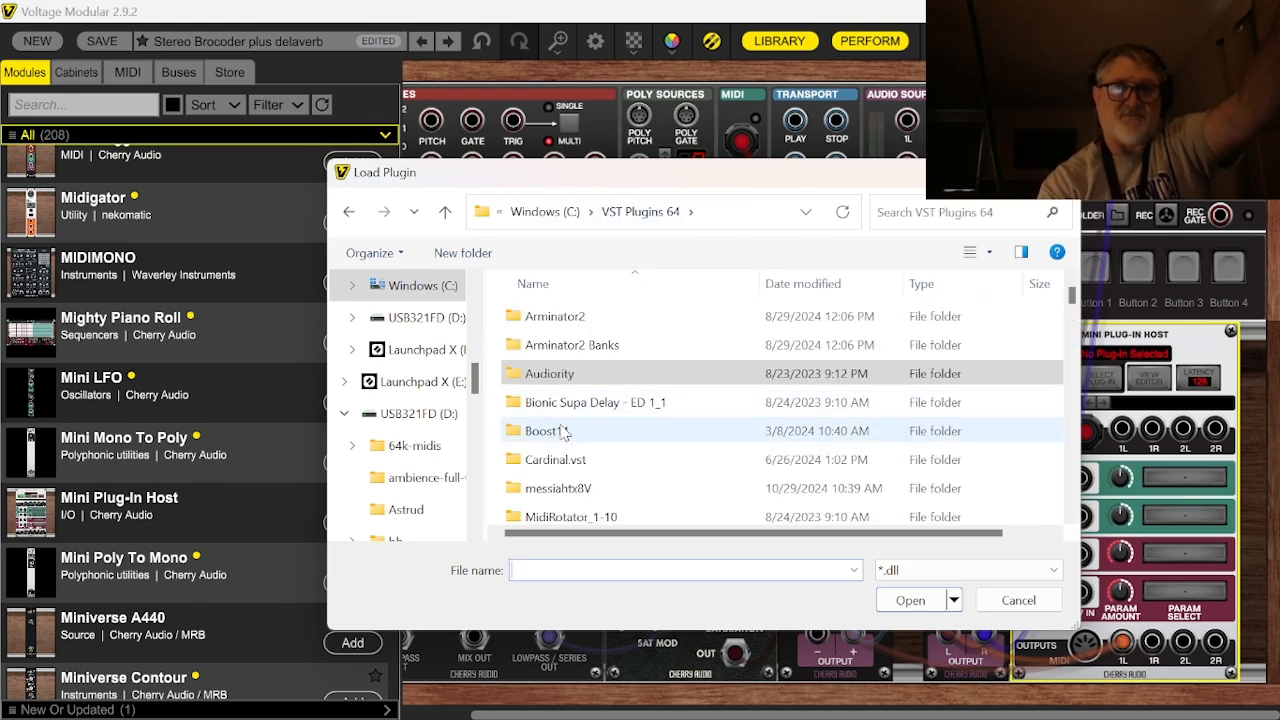
pyautogui.scroll(-1, 545, 410)
pyautogui.scroll(-15, 563, 432)
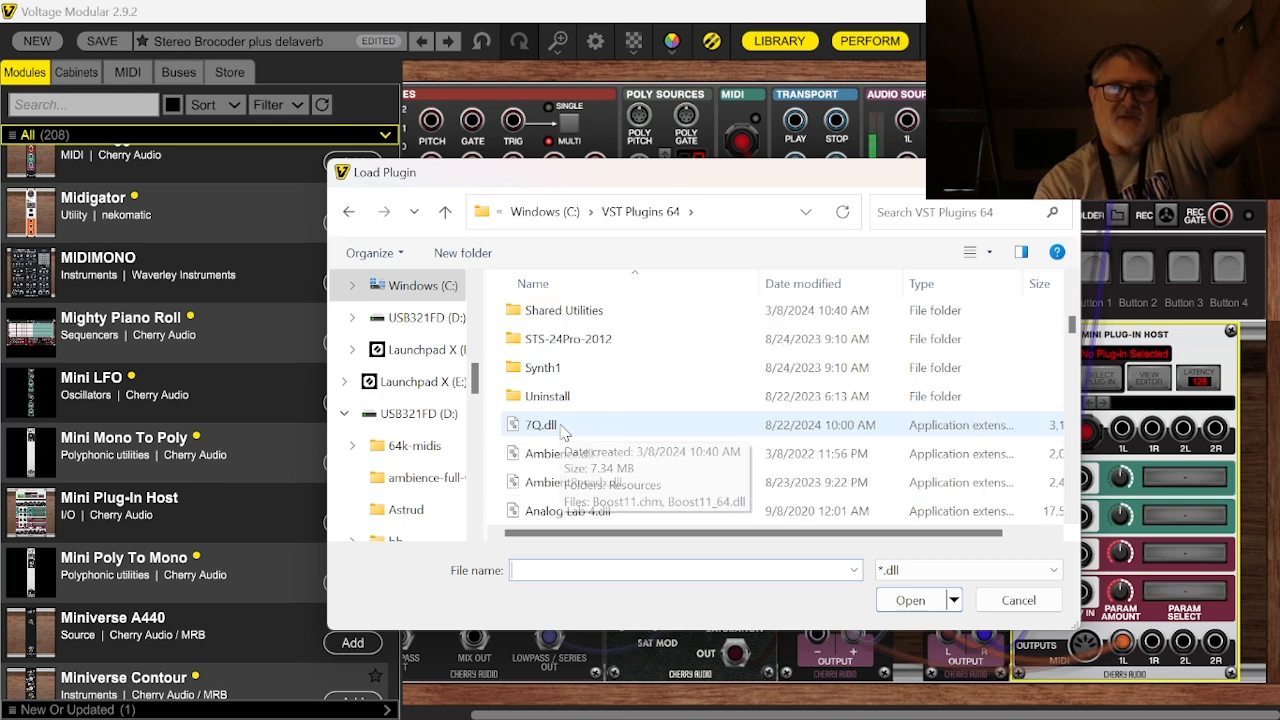
pyautogui.scroll(-5, 563, 432)
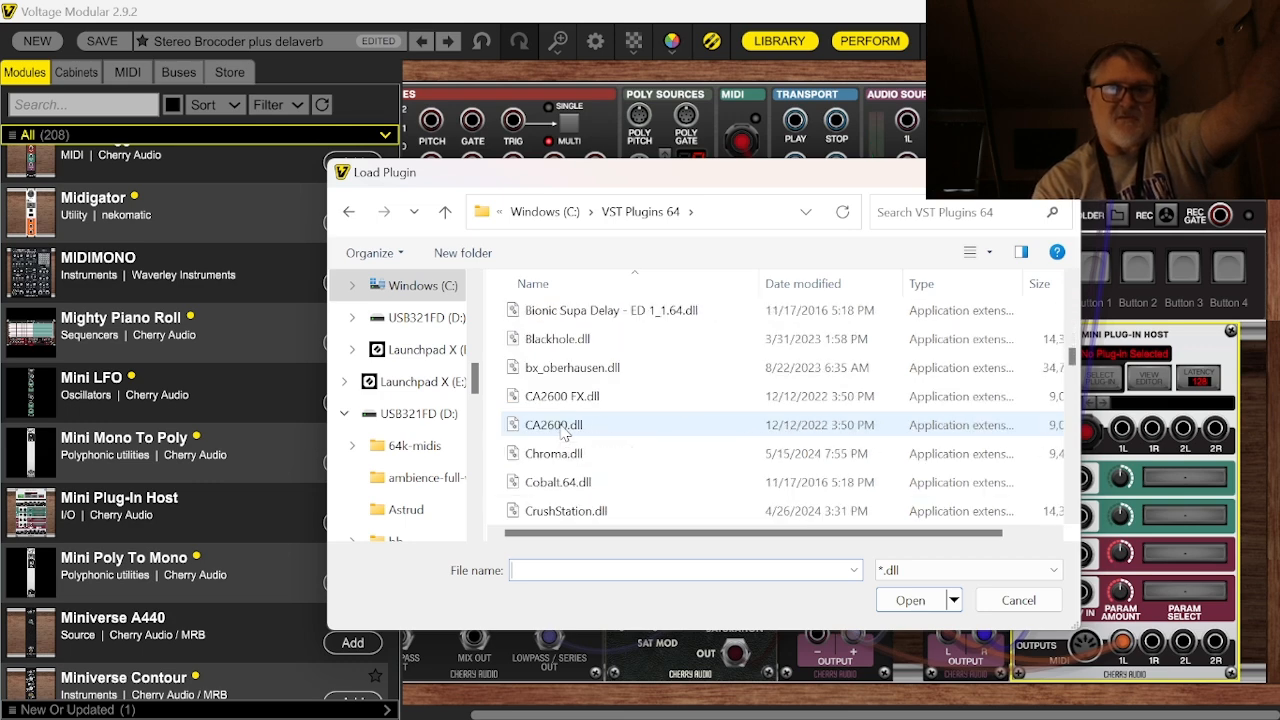
pyautogui.scroll(-5, 563, 432)
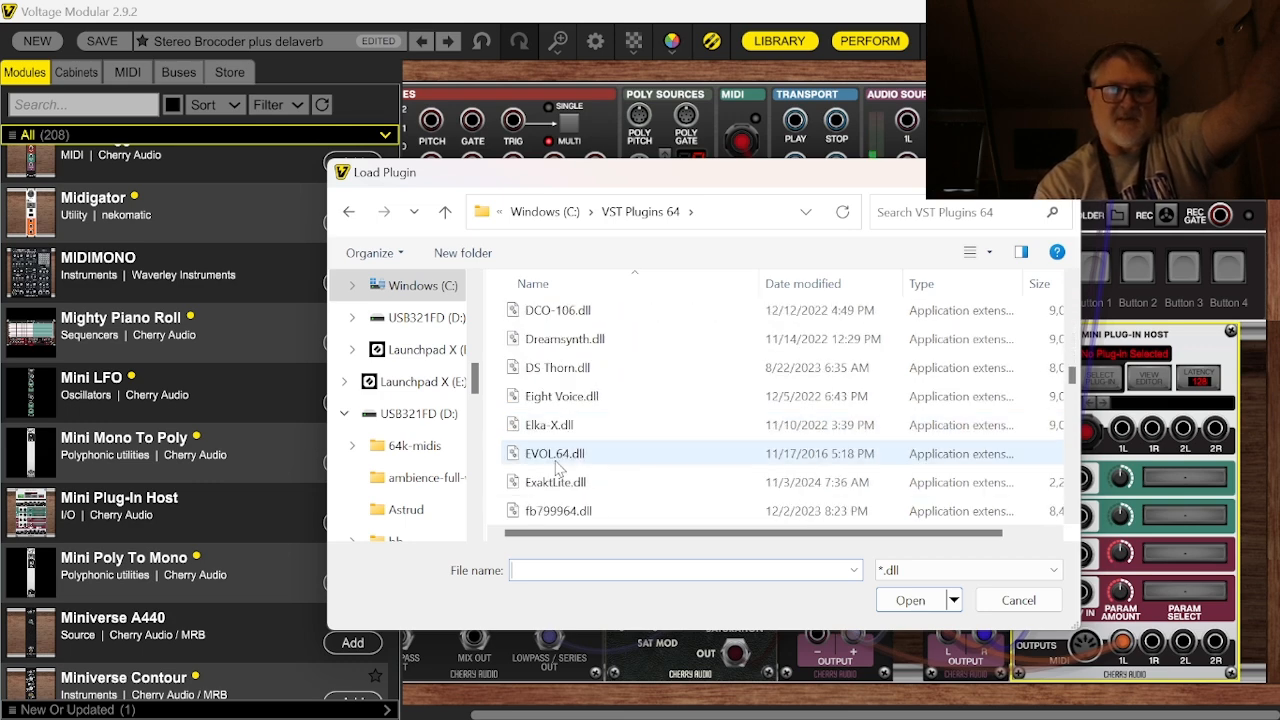
pyautogui.click(558, 460)
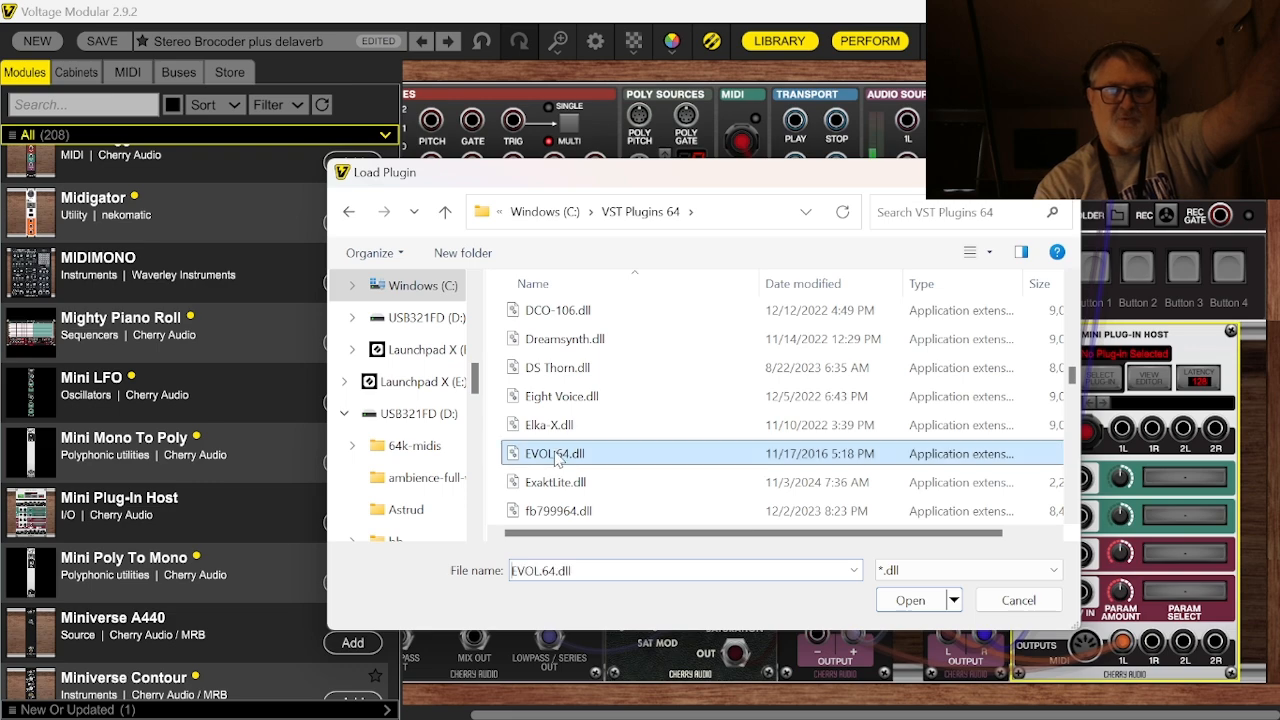
pyautogui.click(910, 600)
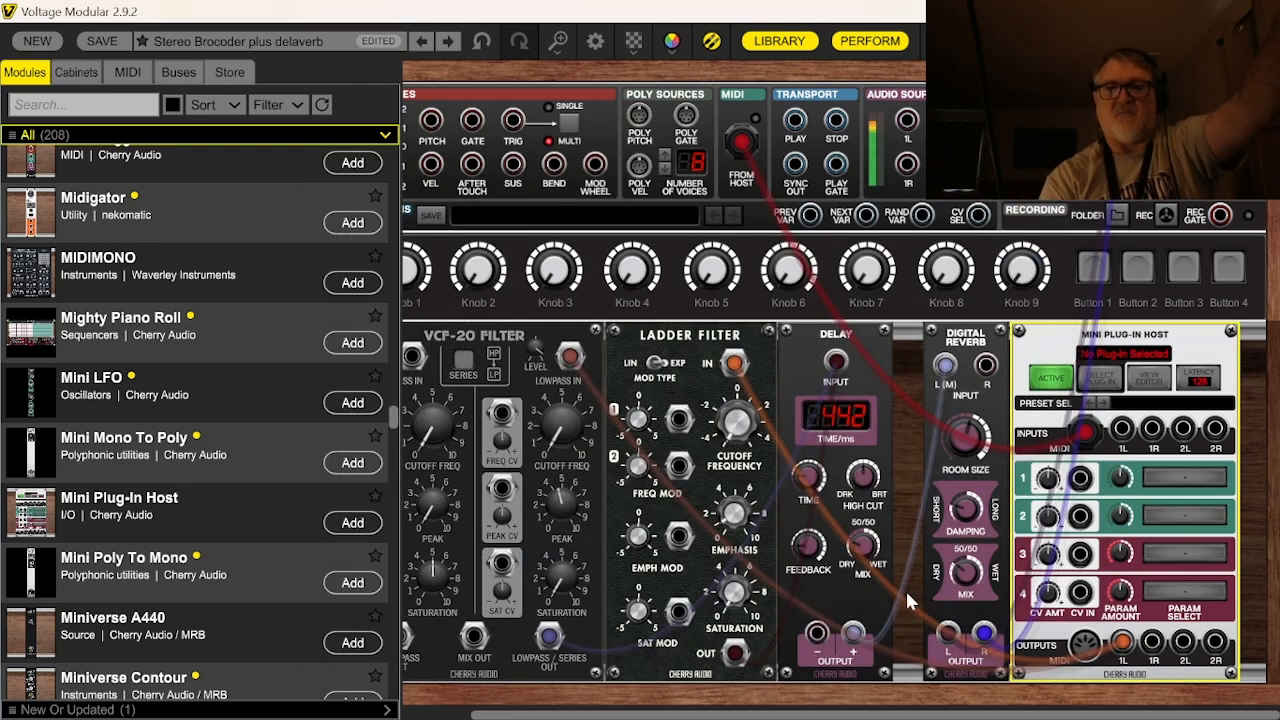
# Step: Hide the module library and move the EVOL.64 editor window clear of the Mini Plug-In Host's editor controls
pyautogui.click(782, 41)
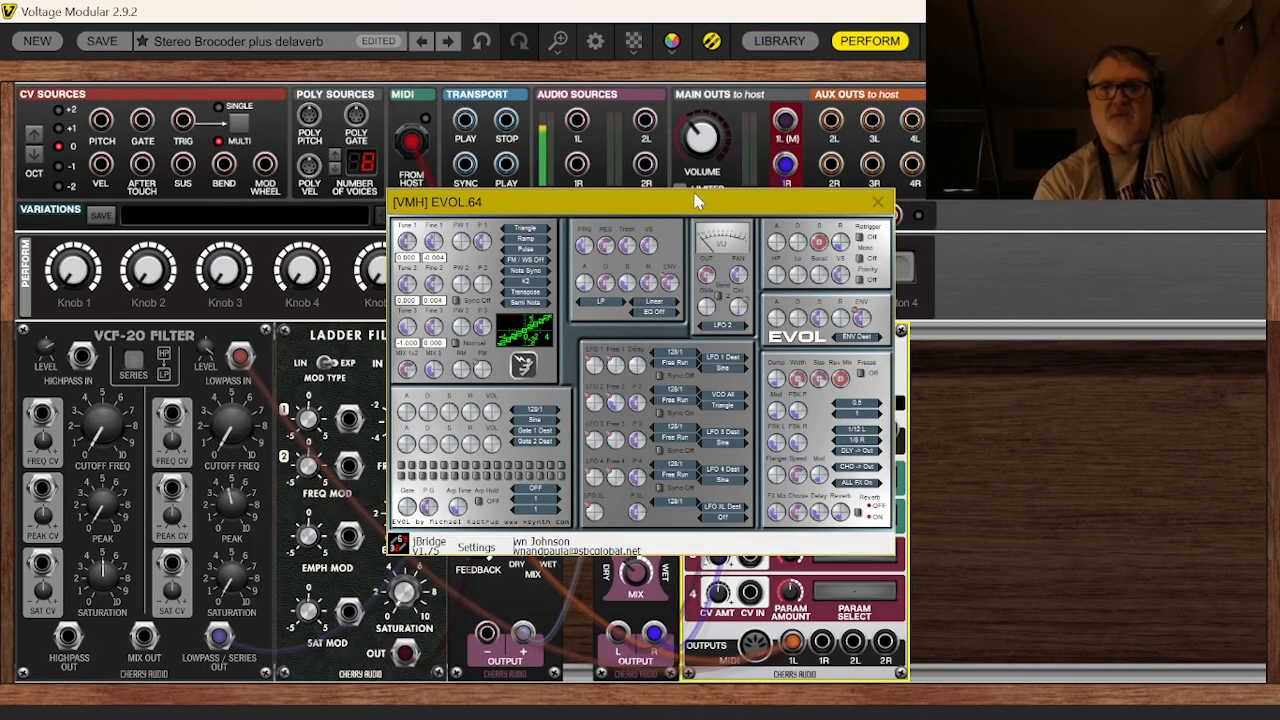
pyautogui.moveTo(697, 202); pyautogui.dragTo(1070, 252)
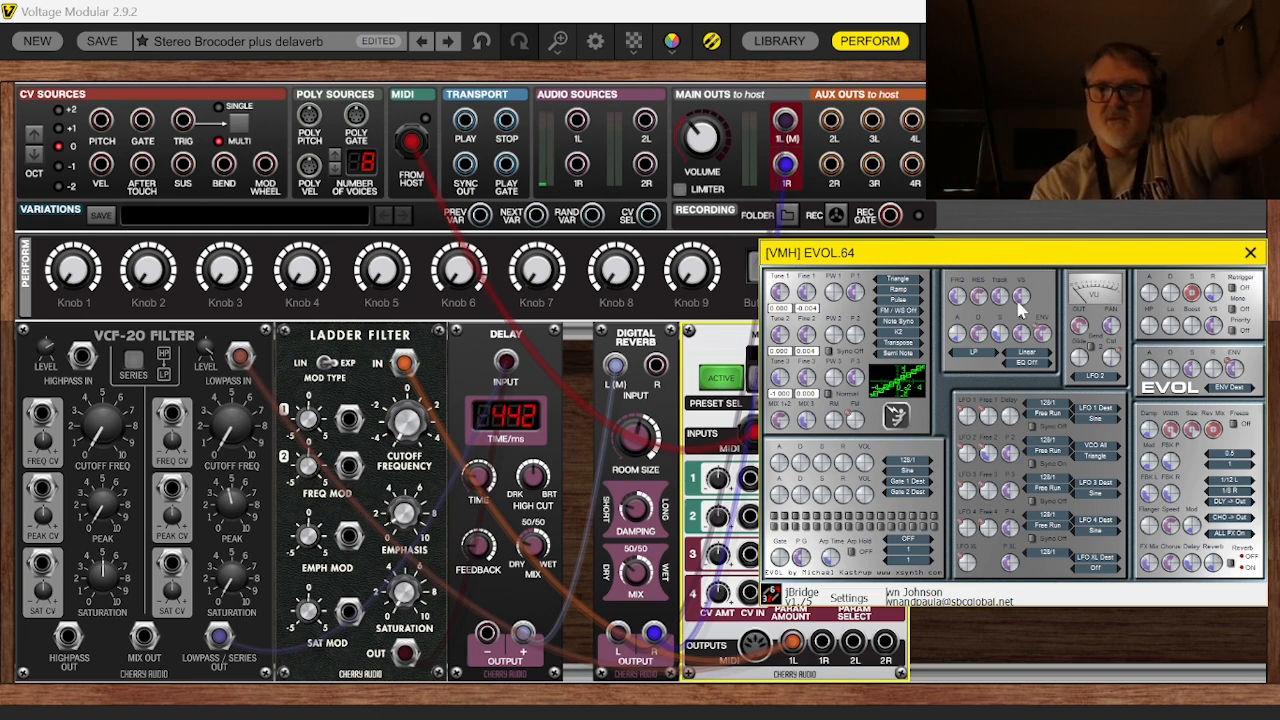
pyautogui.moveTo(1010, 262); pyautogui.dragTo(878, 194)
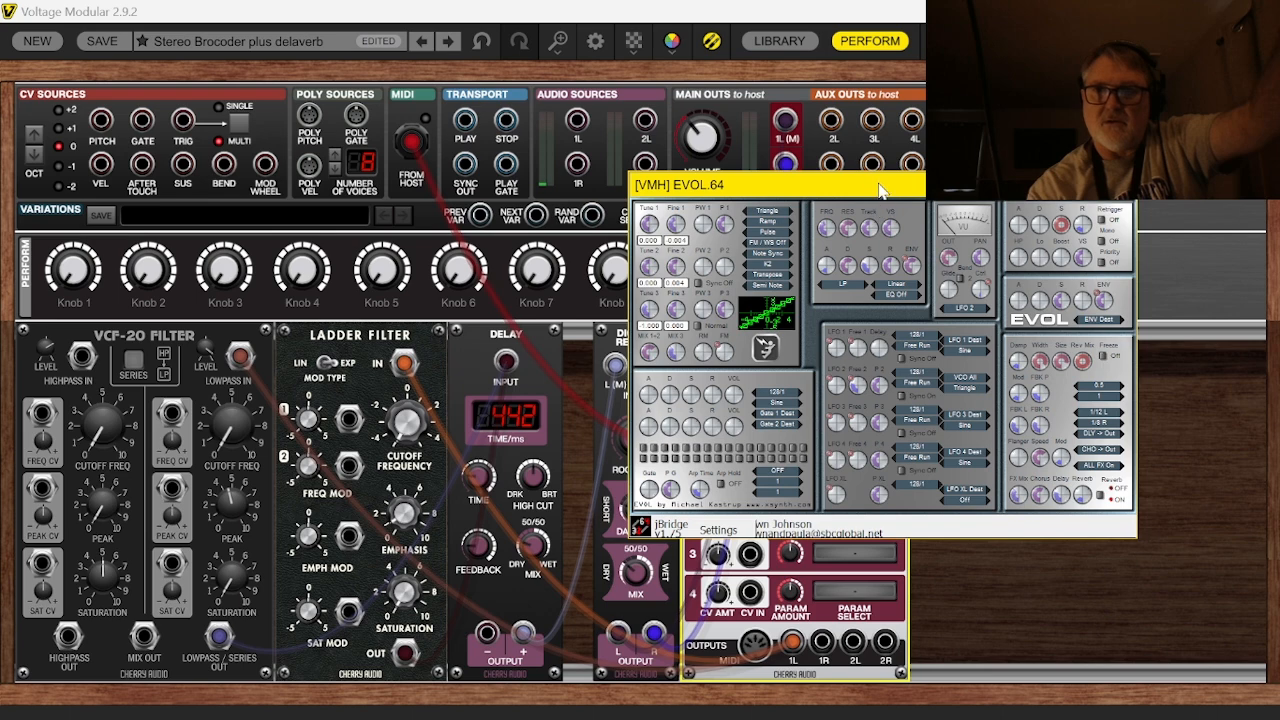
pyautogui.moveTo(878, 190); pyautogui.dragTo(1008, 450)
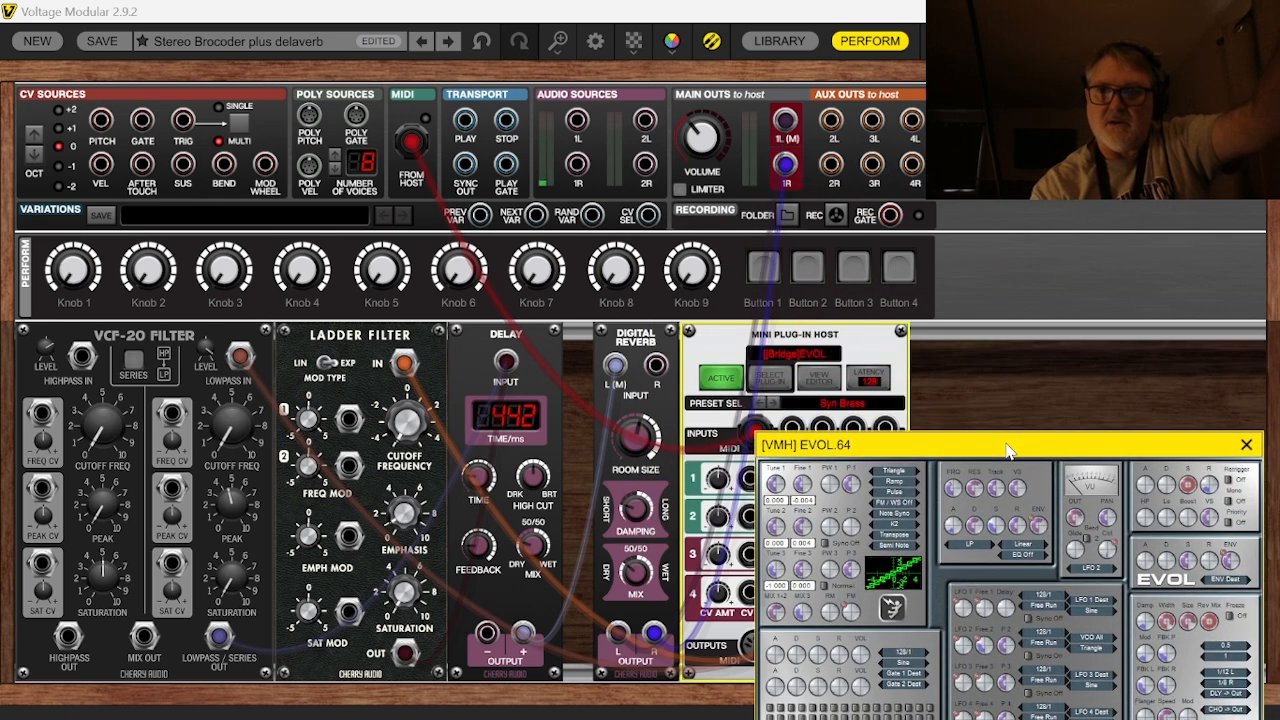
# Step: Close and reopen the EVOL.64 editor from the Mini Plug-In Host and reposition its window beside the module
pyautogui.click(818, 384)
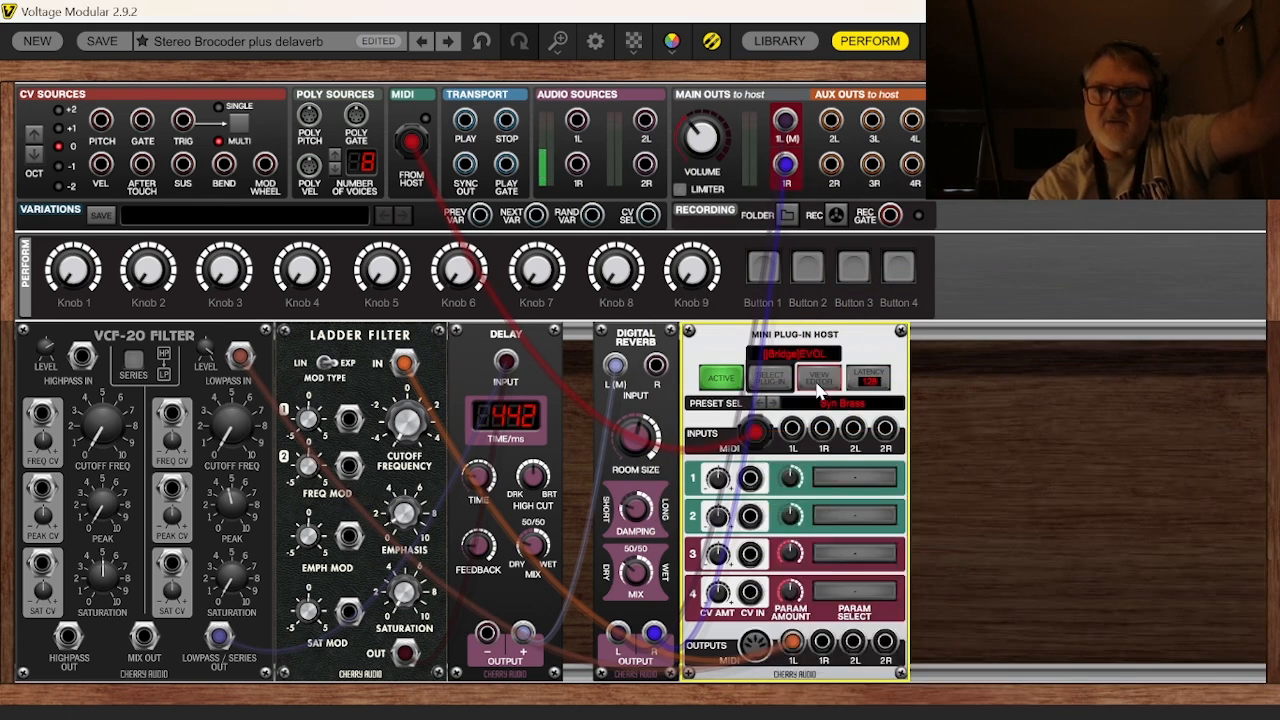
pyautogui.click(817, 381)
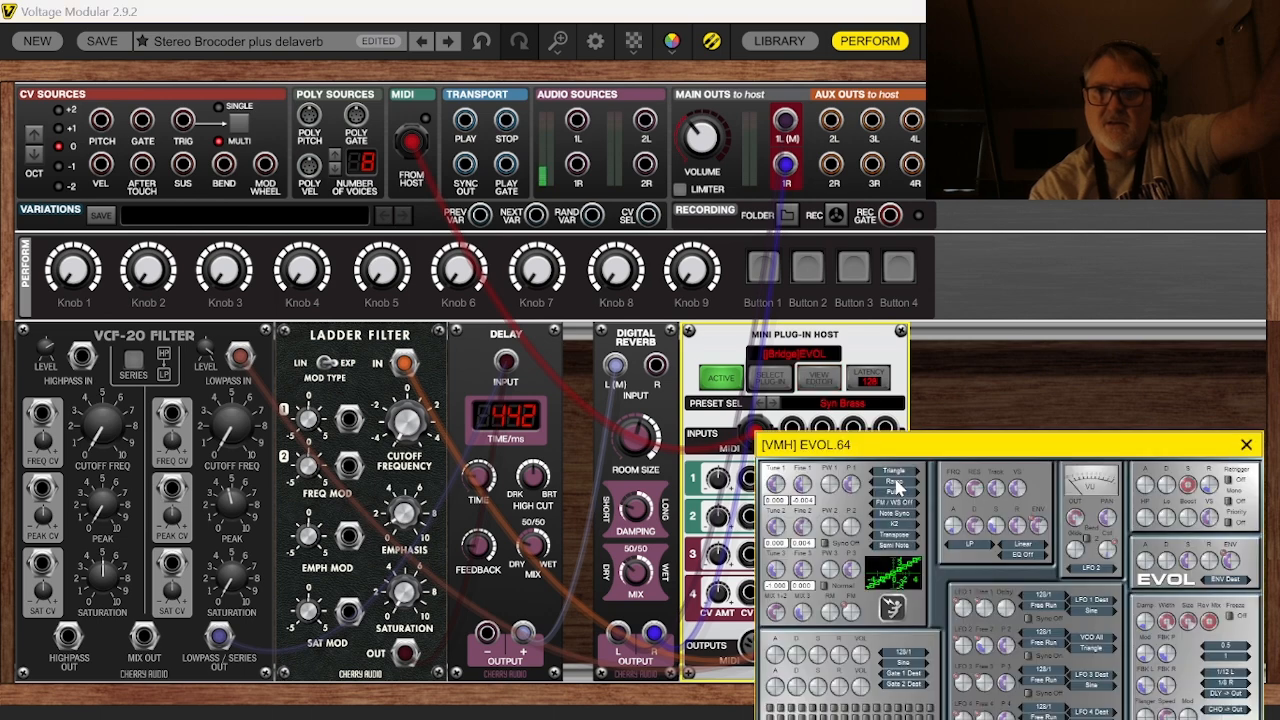
pyautogui.moveTo(910, 452); pyautogui.dragTo(870, 240)
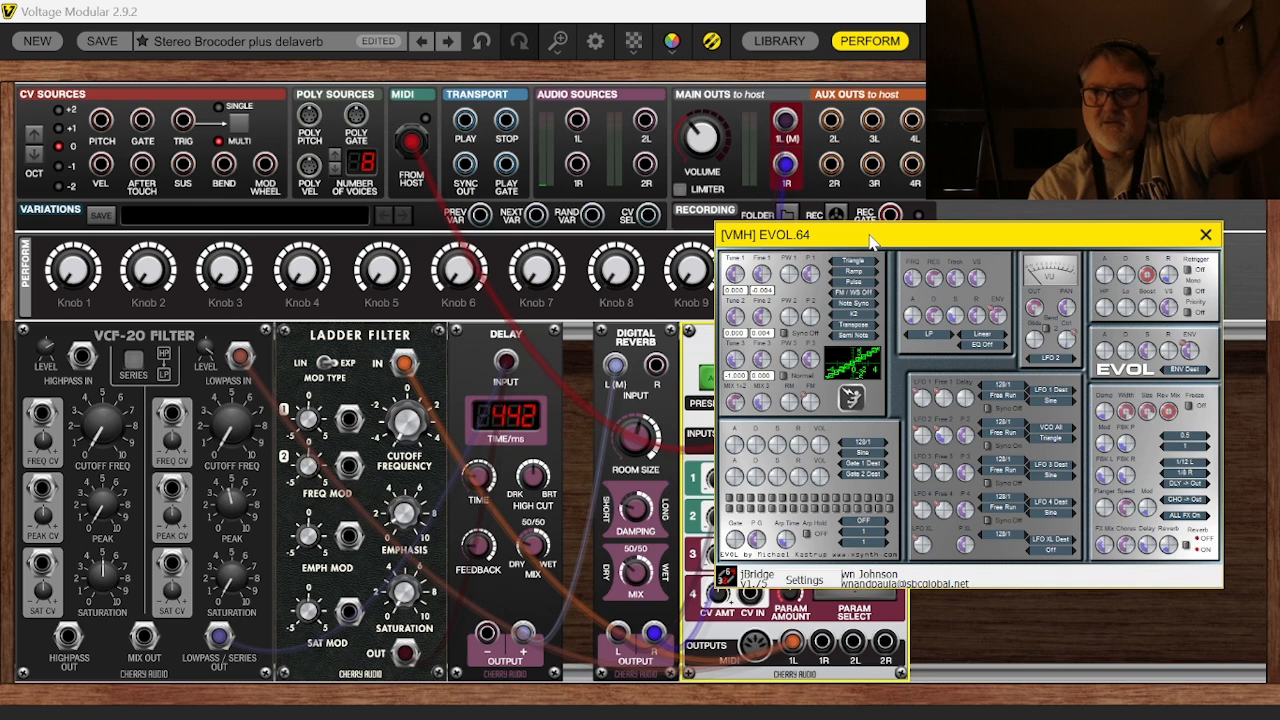
pyautogui.moveTo(870, 240); pyautogui.dragTo(1015, 313)
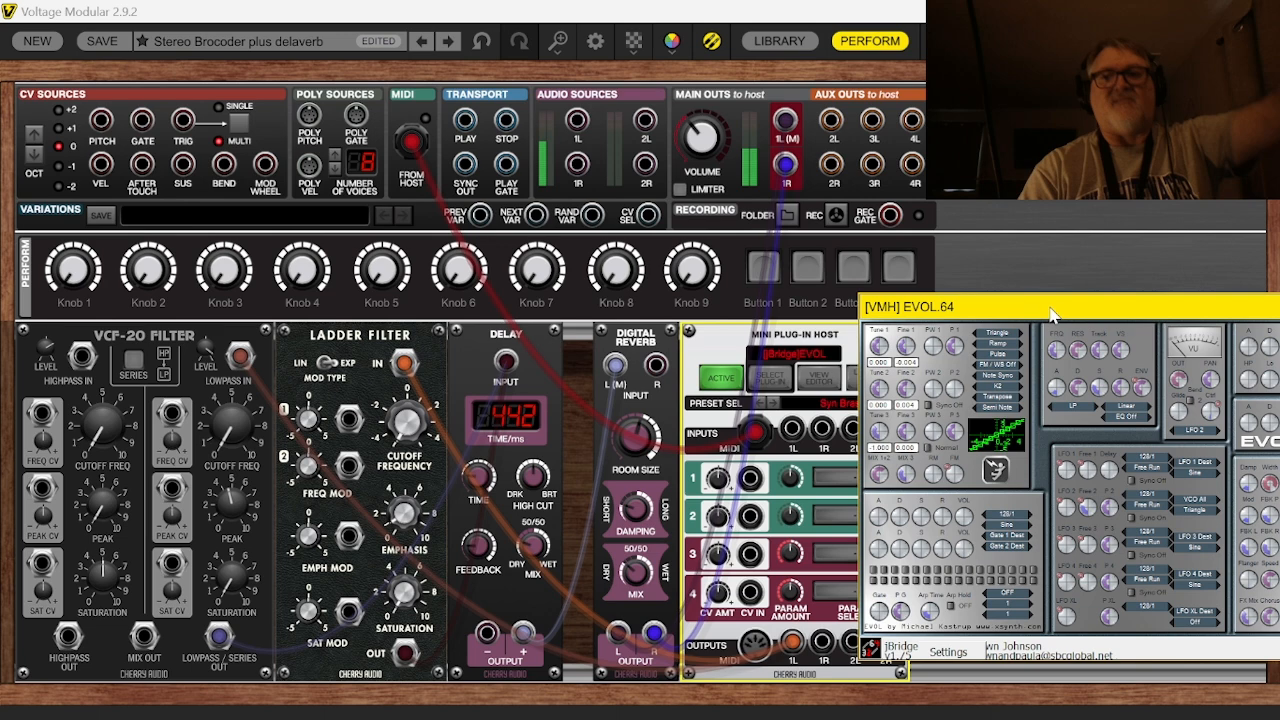
# Step: Bring the EVOL.64 editor fully into reach and raise its filter's envelope sustain and frequency
pyautogui.moveTo(1050, 310); pyautogui.dragTo(702, 149)
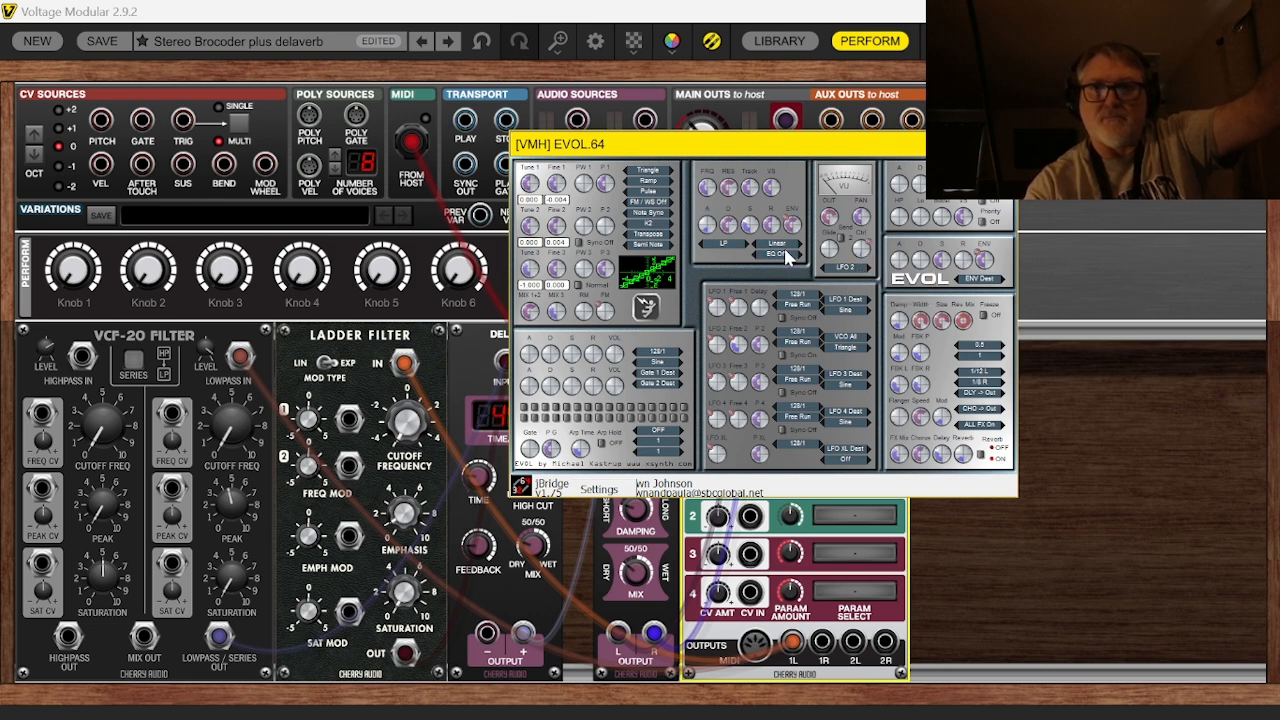
pyautogui.moveTo(752, 223); pyautogui.dragTo(781, 47)
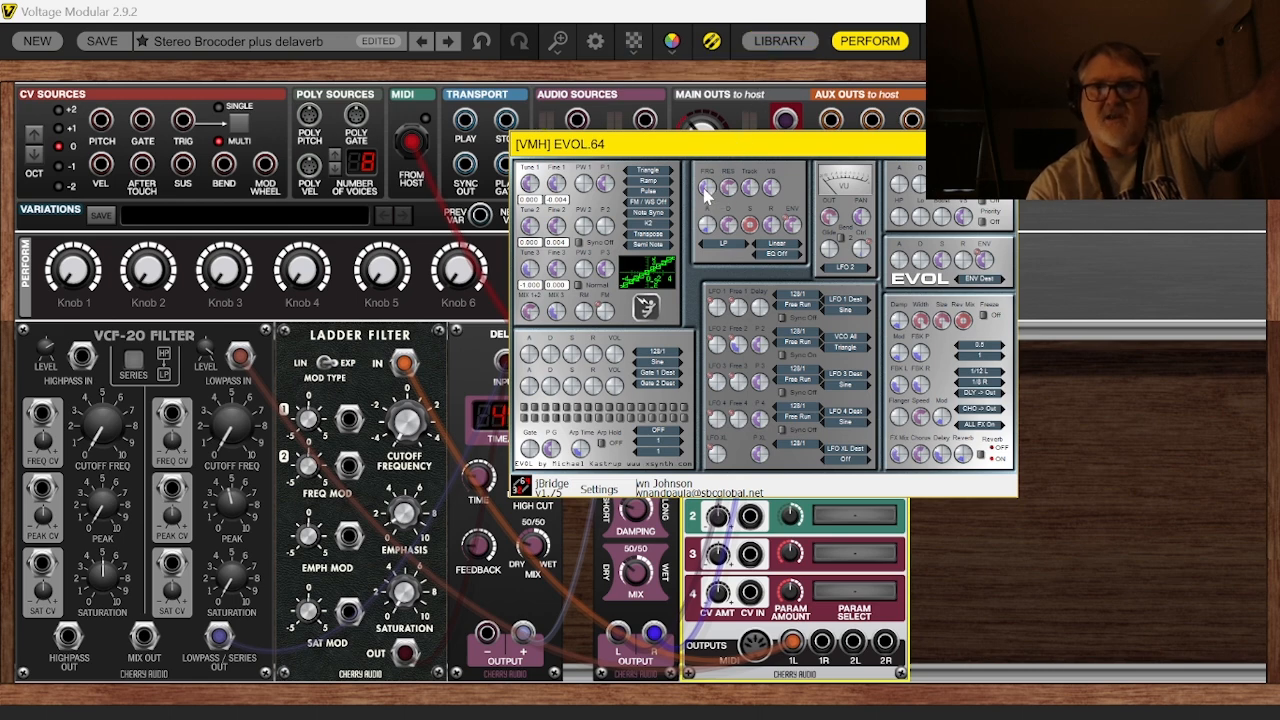
pyautogui.moveTo(707, 192); pyautogui.dragTo(720, 30)
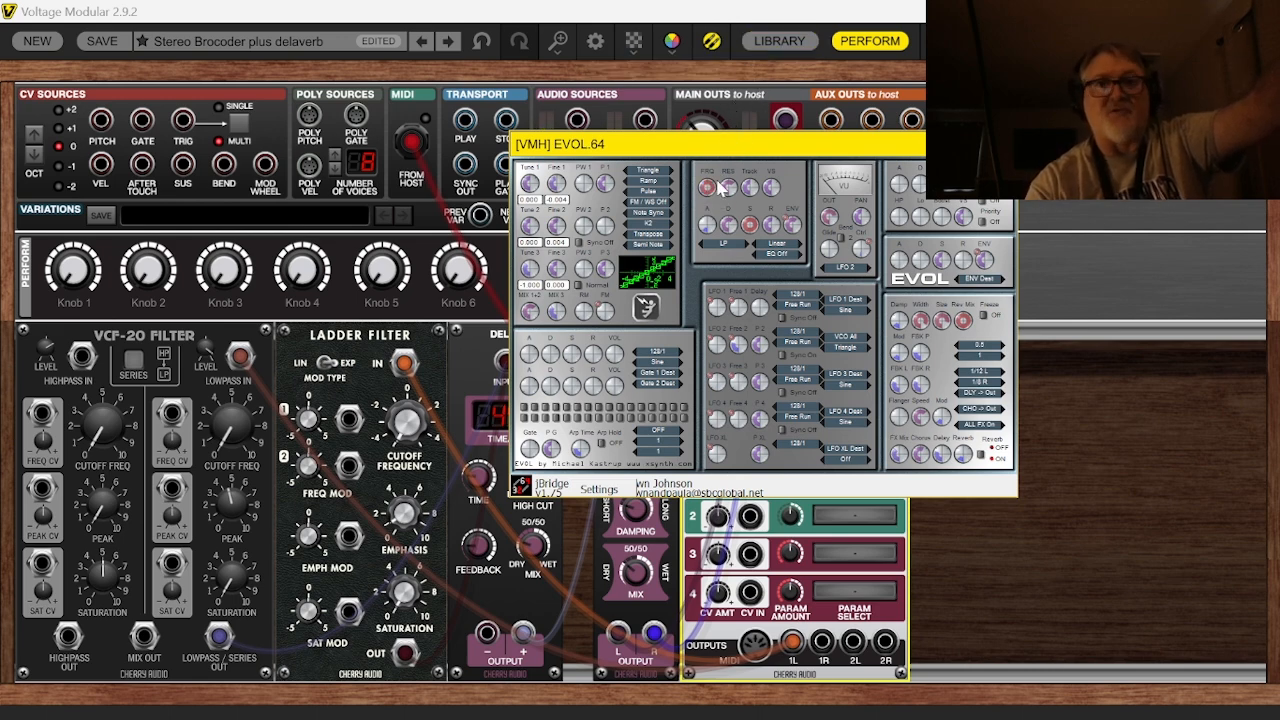